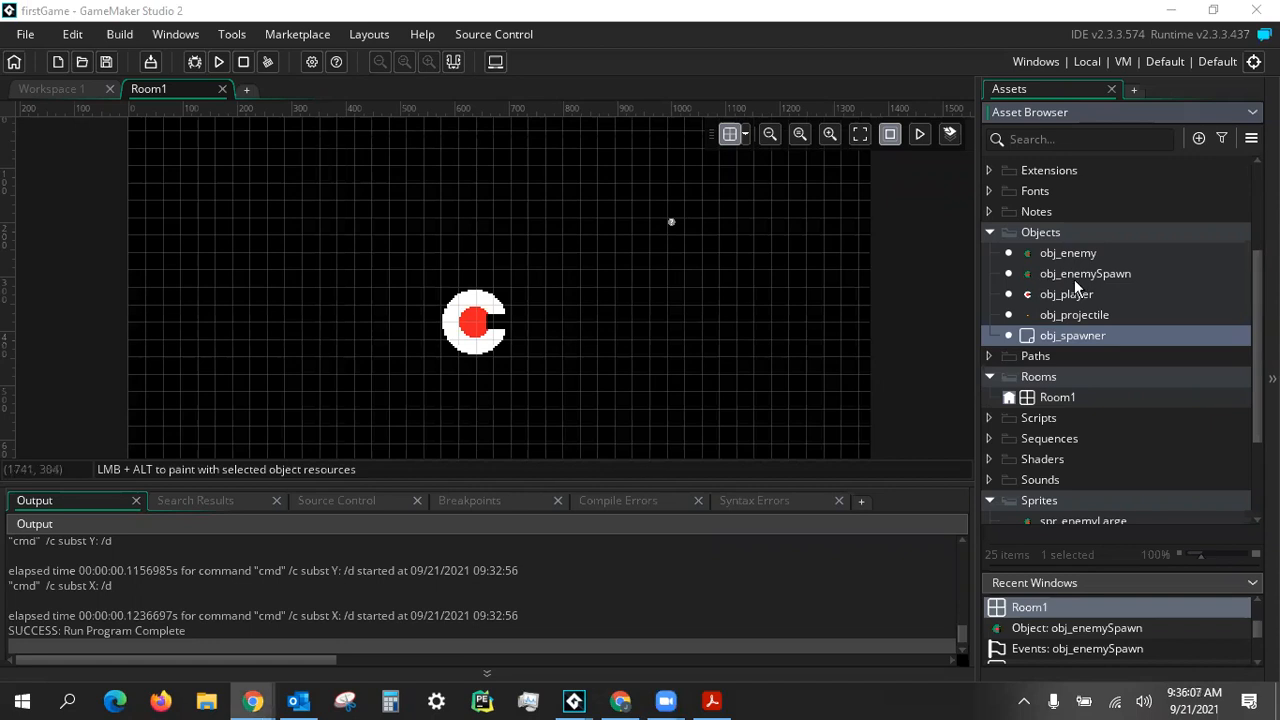
Create a new sprite in the Sprites folder
scroll(1074, 279, "down", 3)
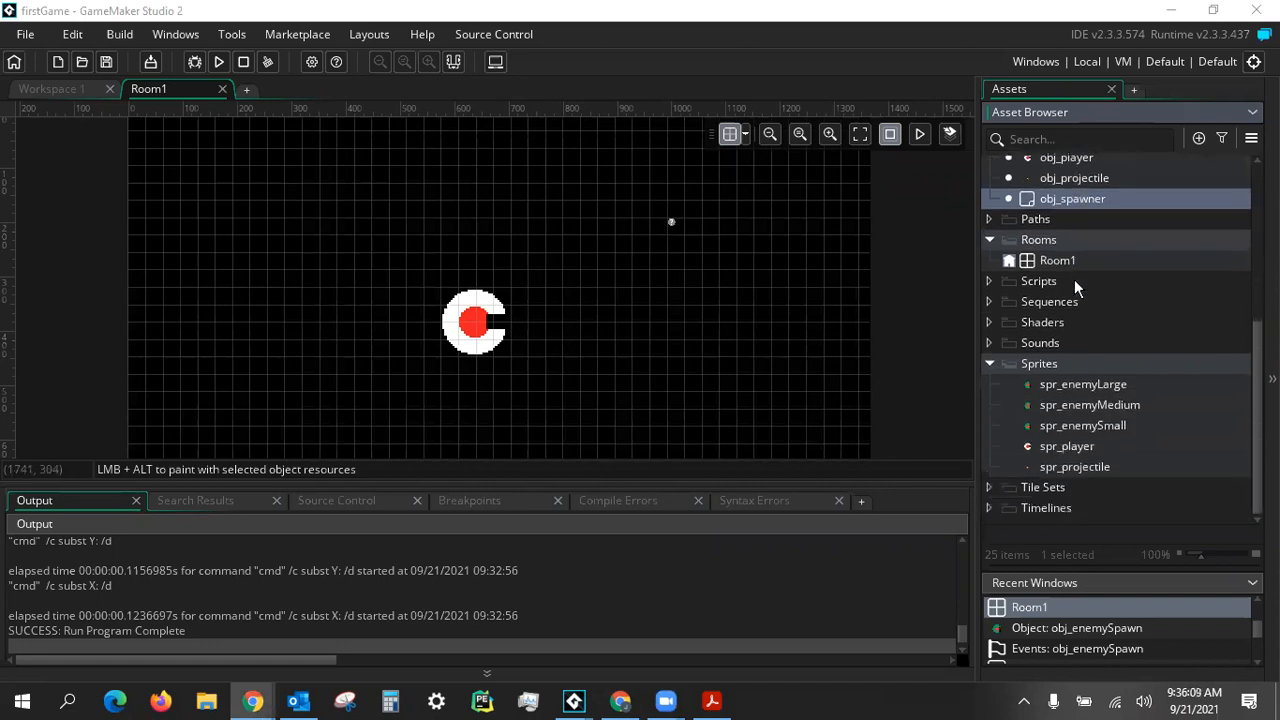
right_click(1034, 367)
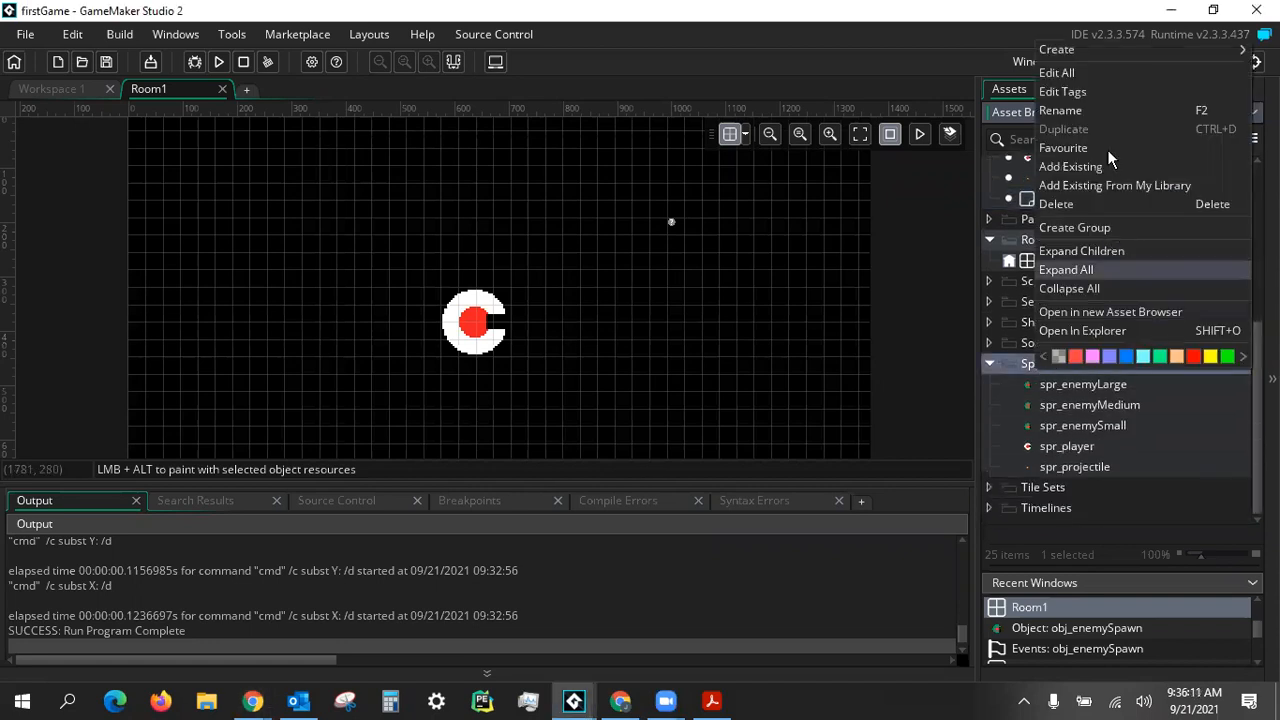
mouse_move(1115, 48)
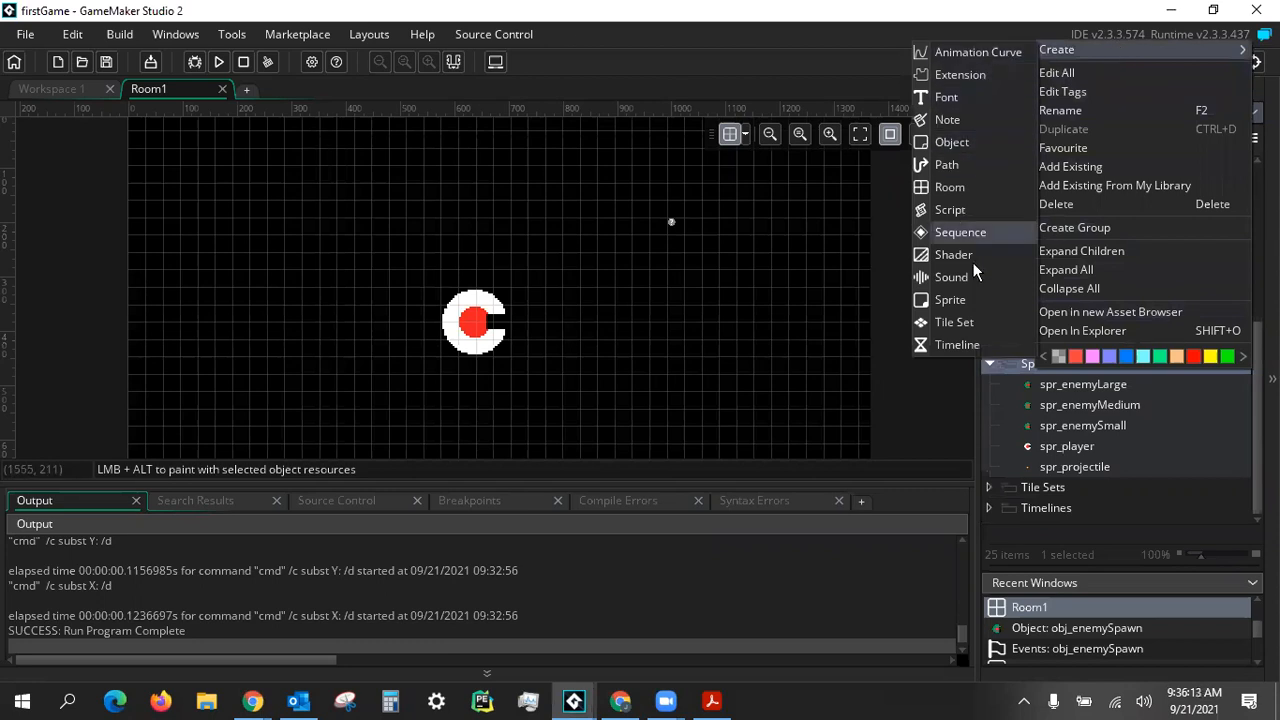
left_click(974, 299)
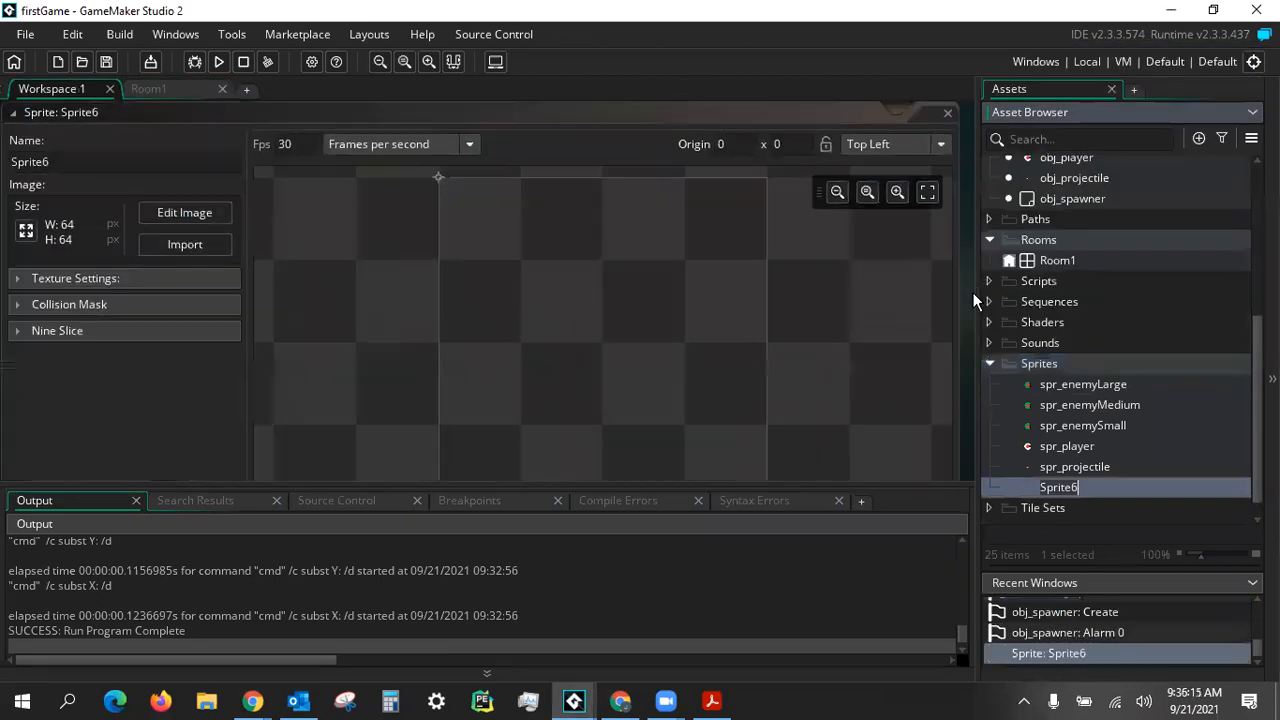
Scale the new sprite's image to 1024 by 1024 pixels, keeping its aspect ratio
left_click(26, 230)
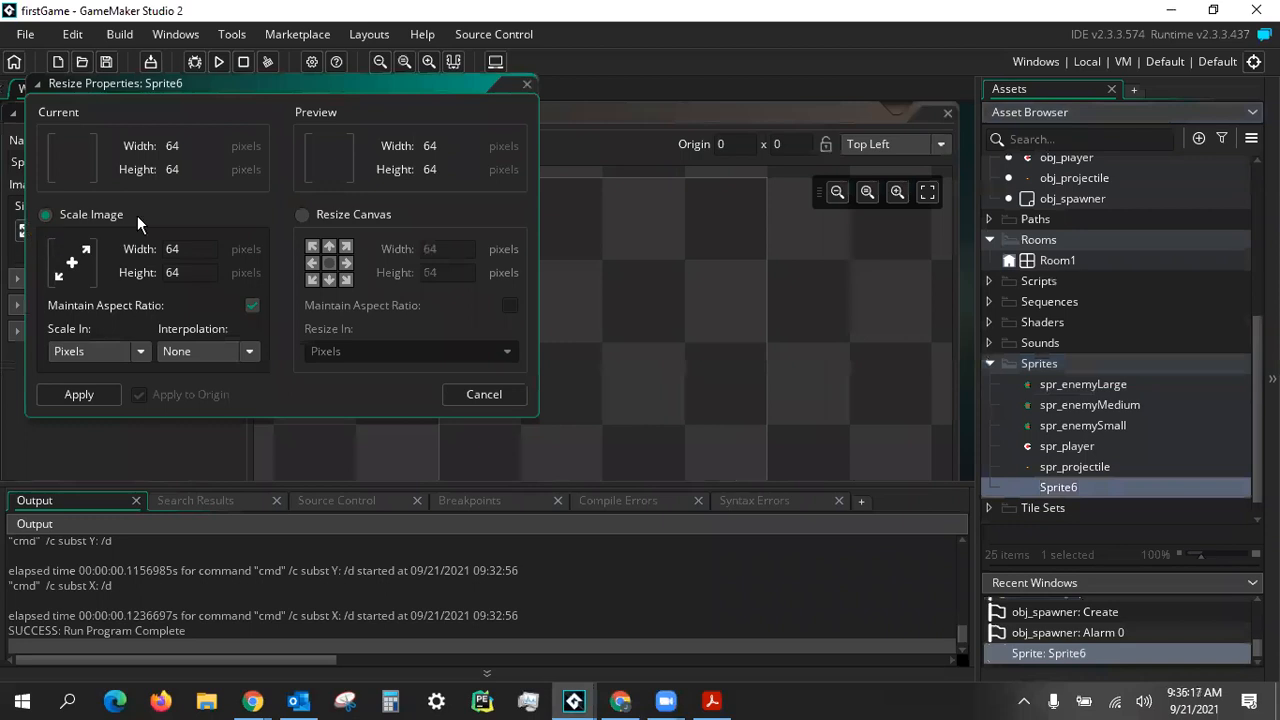
left_click(184, 249)
left_click(161, 223)
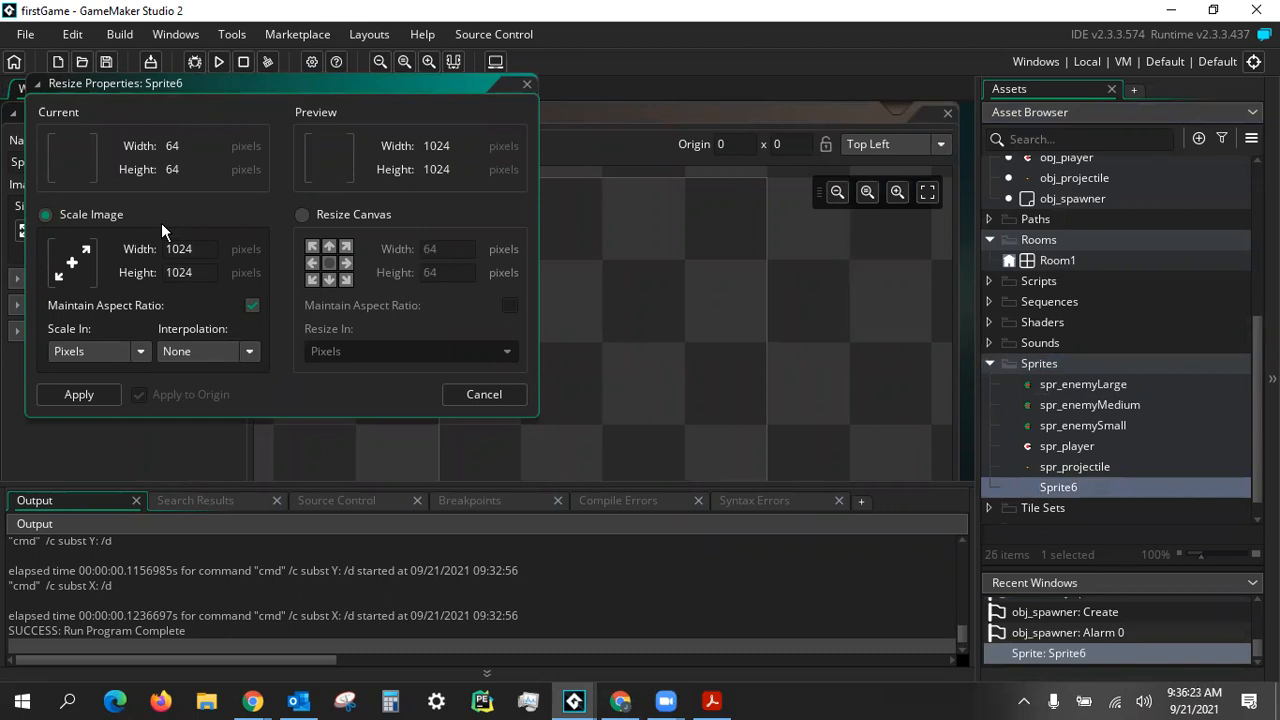
left_click(80, 394)
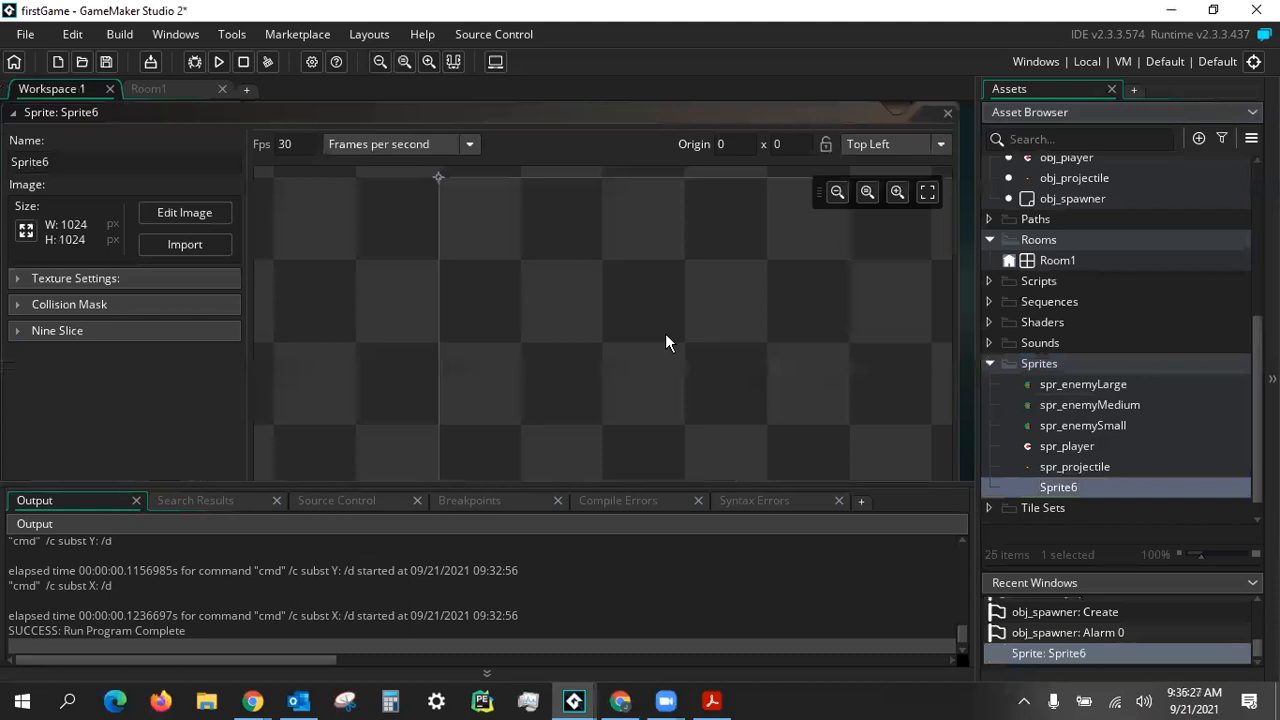
Rename the new sprite spr_tiles and open its image for editing
scroll(665, 343, "down", 2)
middle_click_drag(746, 348, 581, 238)
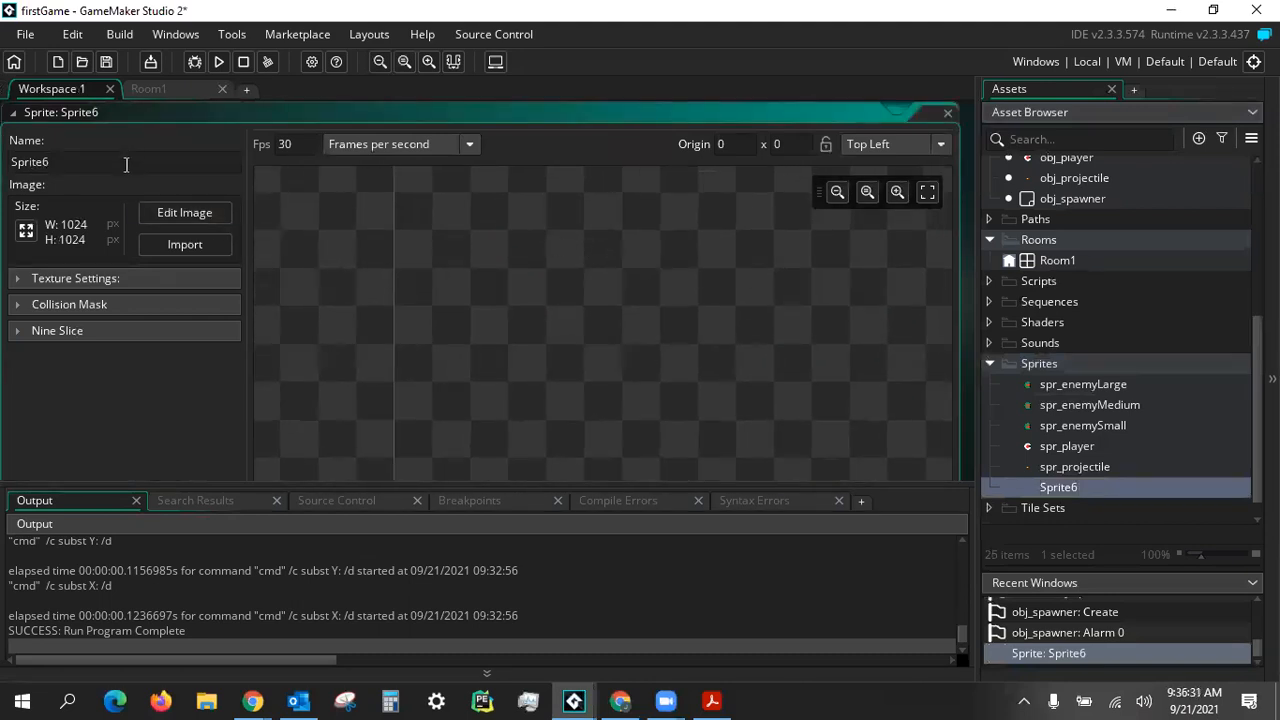
double_click(12, 163)
type("spr_tiles")
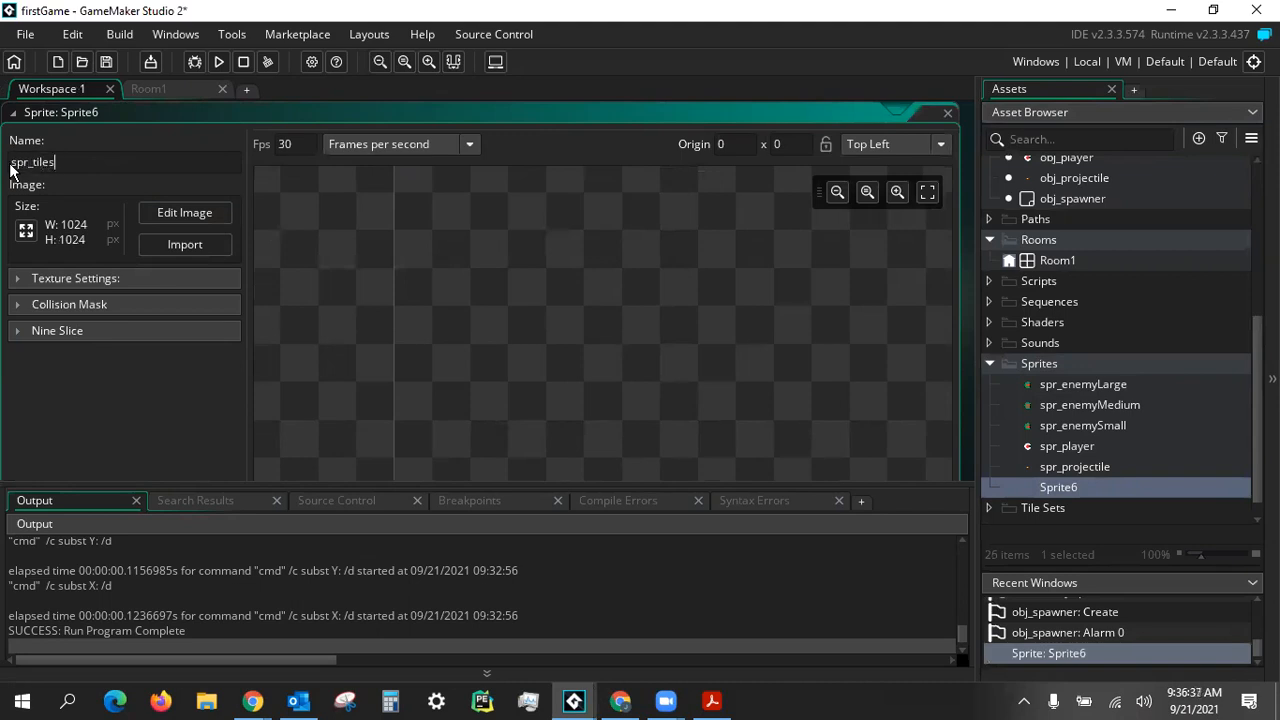
left_click(186, 212)
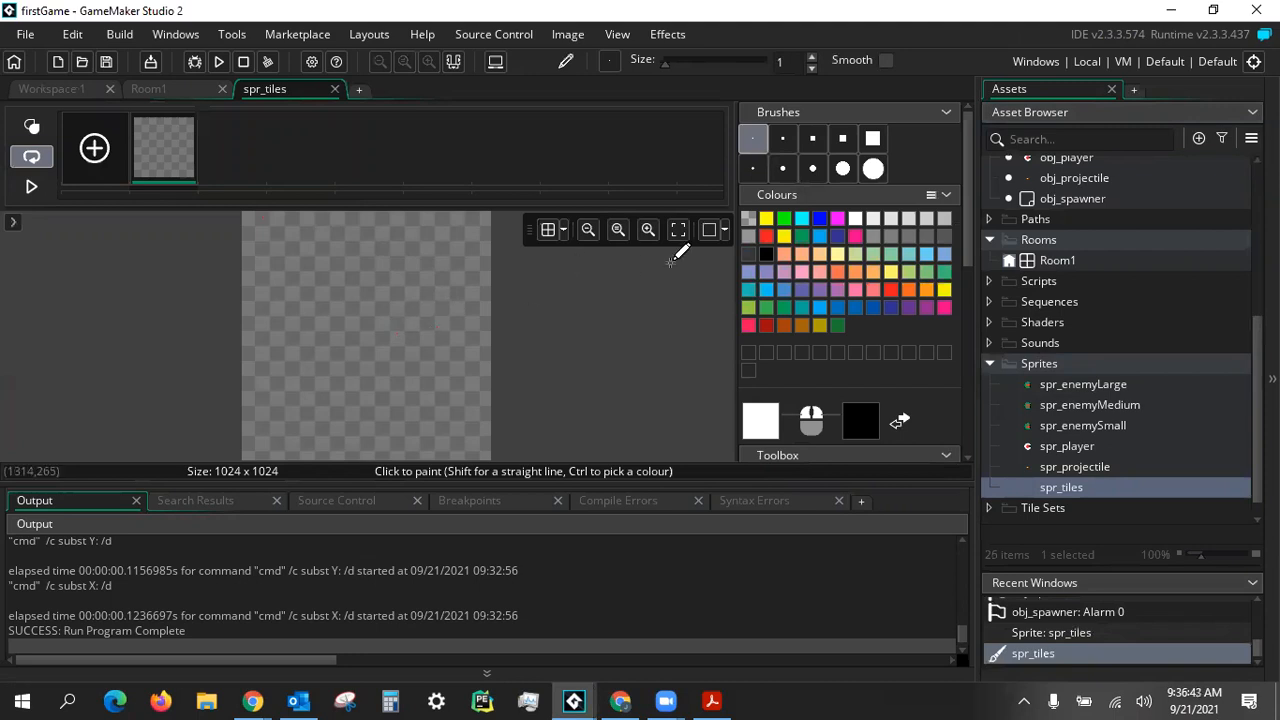
left_click(710, 230)
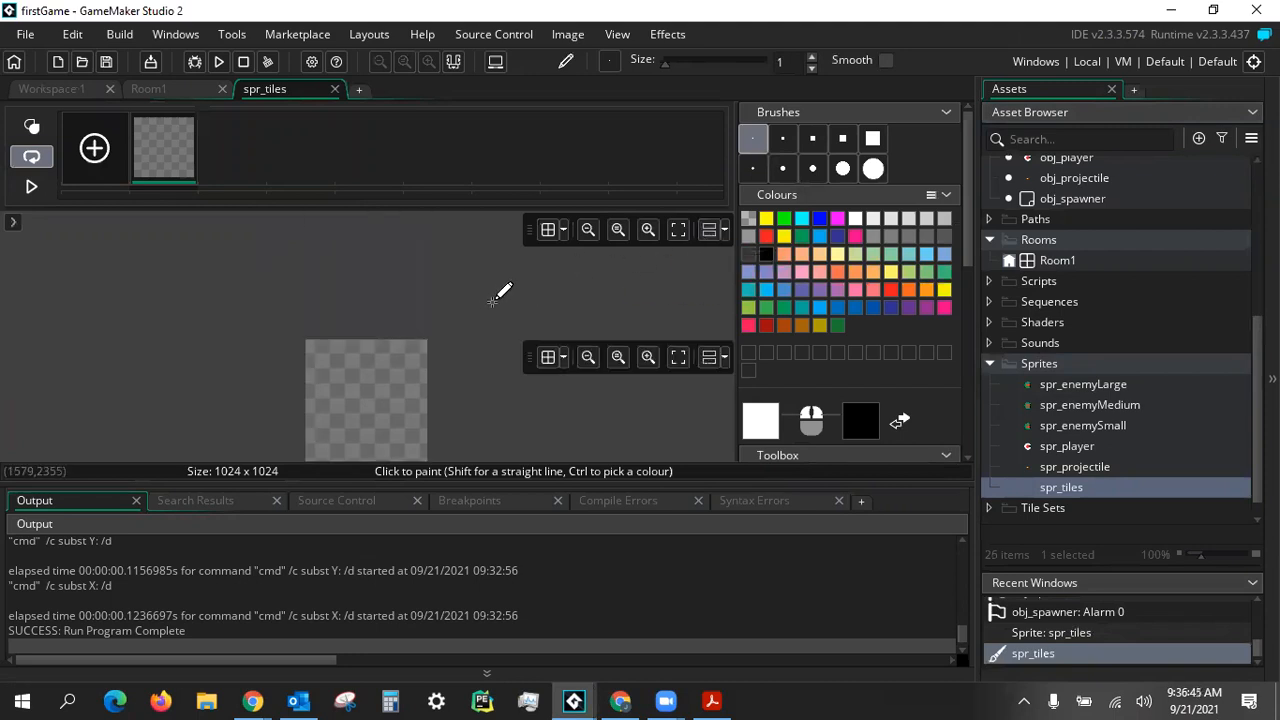
left_click(708, 231)
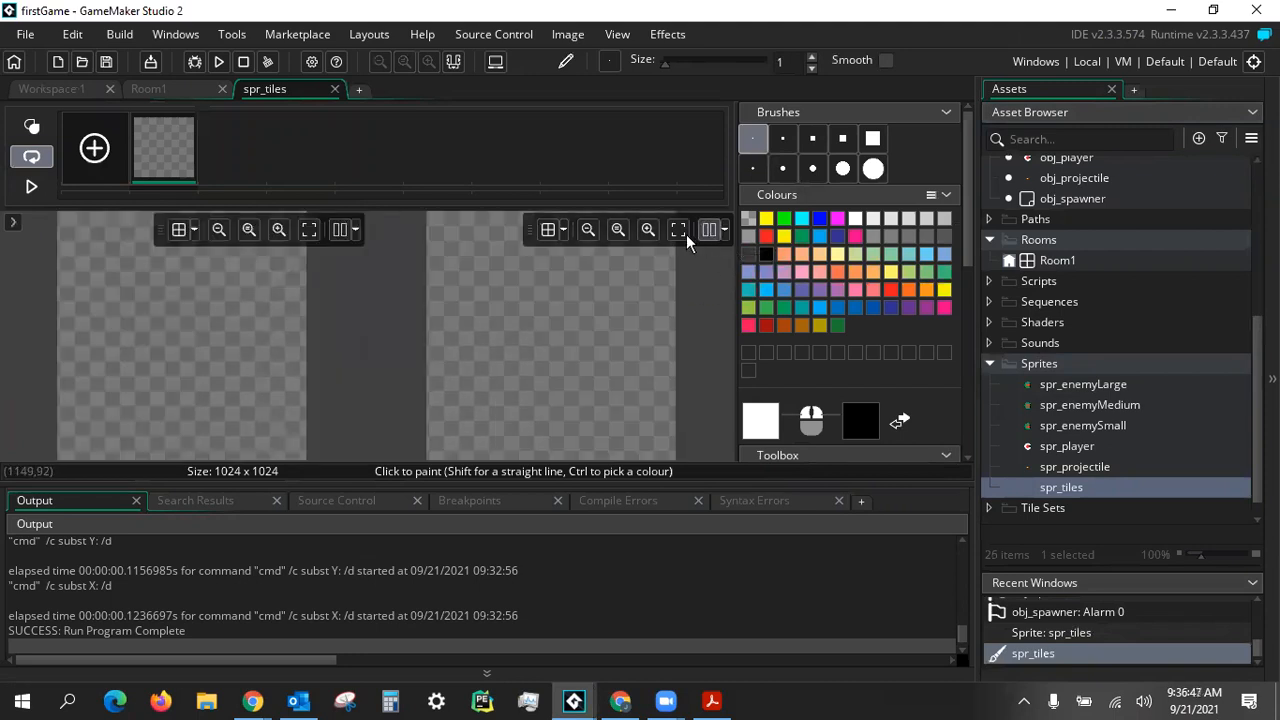
left_click(706, 231)
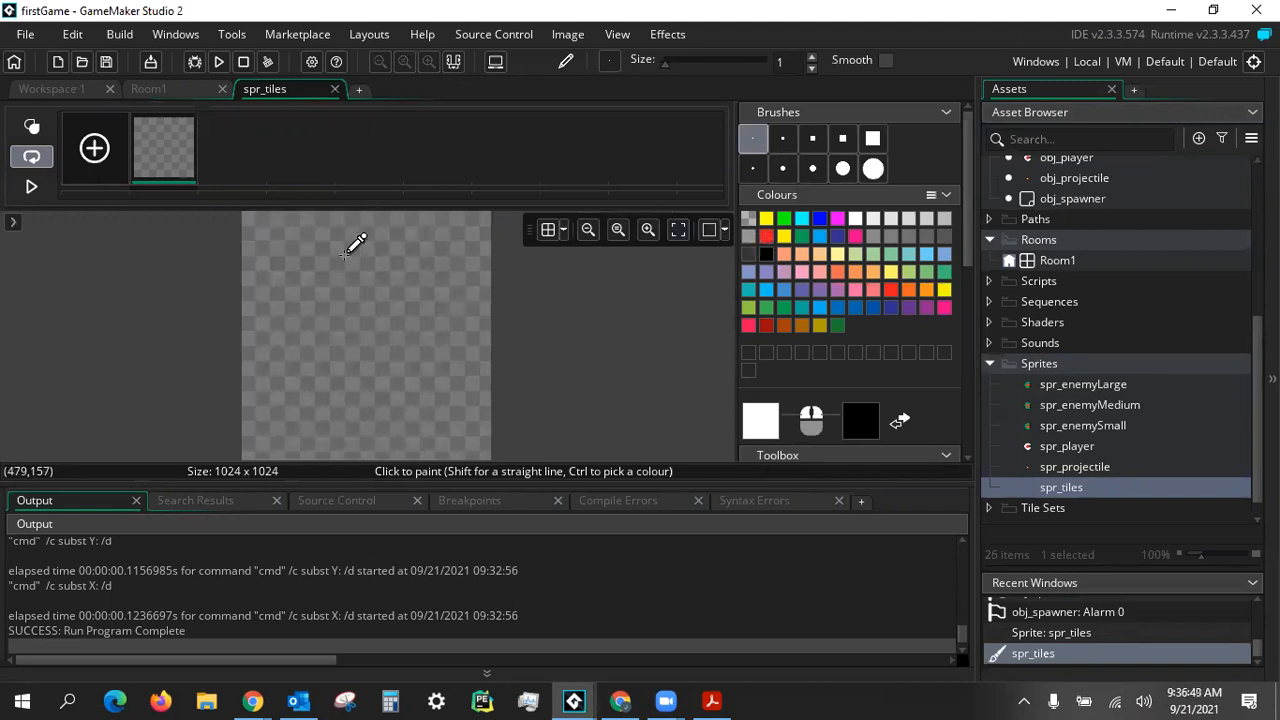
Paint a white square in the upper-left corner of the canvas using a square brush of size 100
left_click(873, 138)
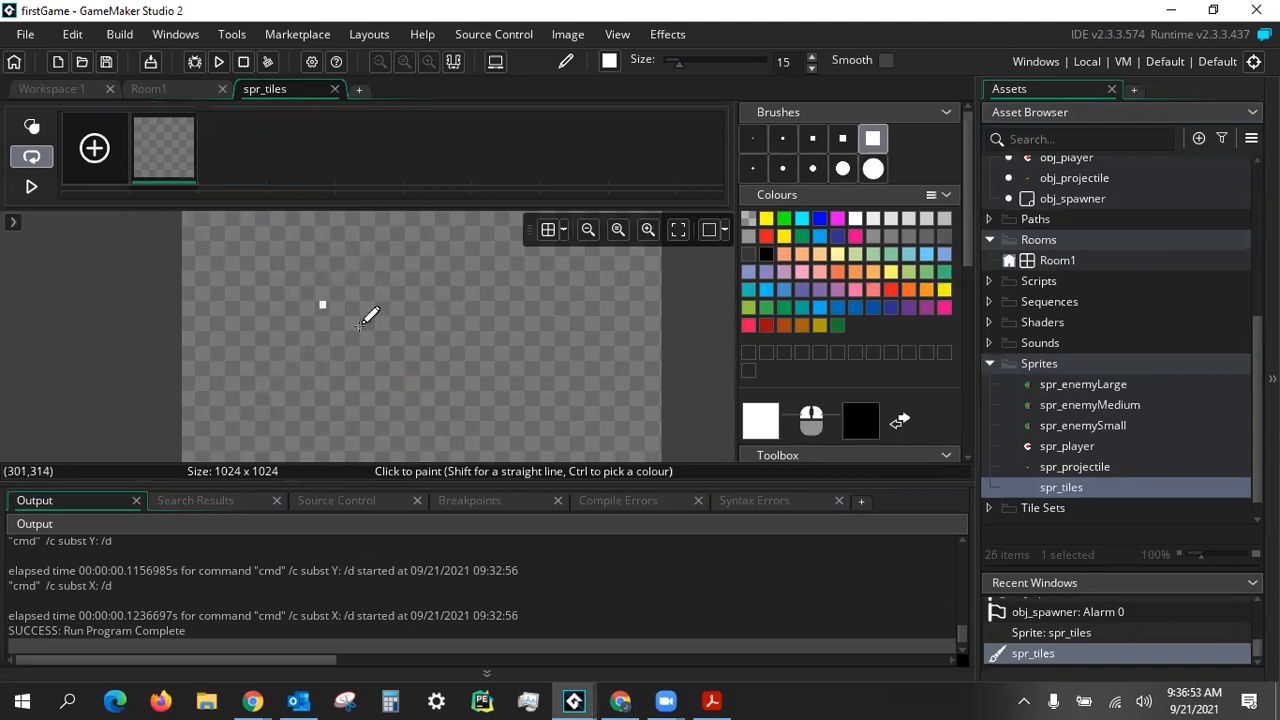
middle_click_drag(334, 277, 397, 370)
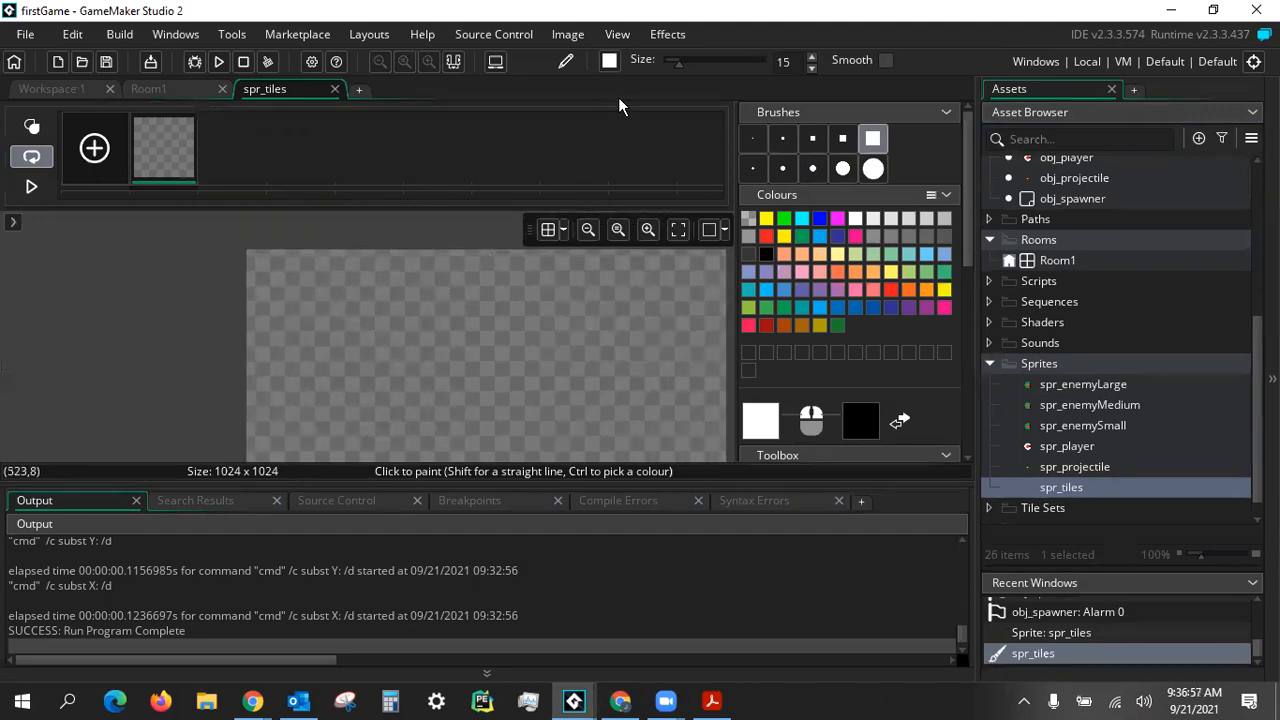
left_click_drag(681, 63, 766, 63)
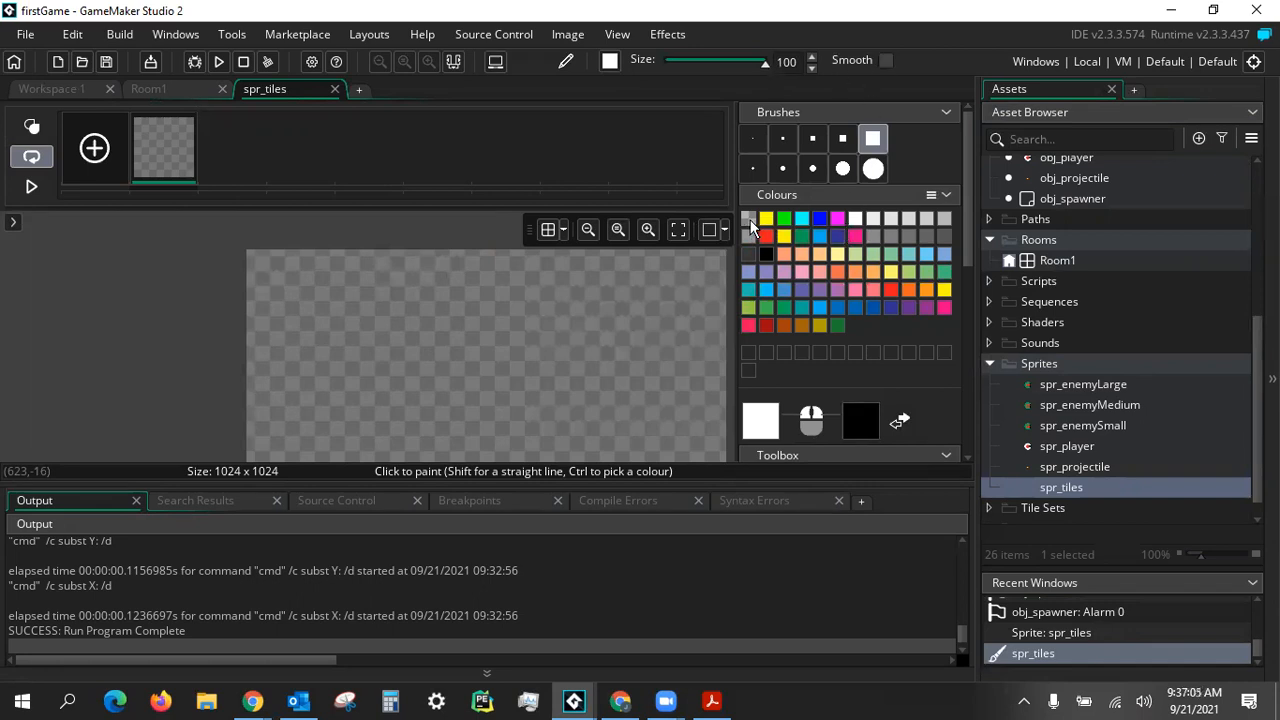
mouse_move(336, 310)
middle_mouse_down()
mouse_move(478, 267)
mouse_move(440, 284)
mouse_move(423, 367)
middle_mouse_up()
scroll(377, 365, "up", 2)
scroll(375, 370, "down", 2)
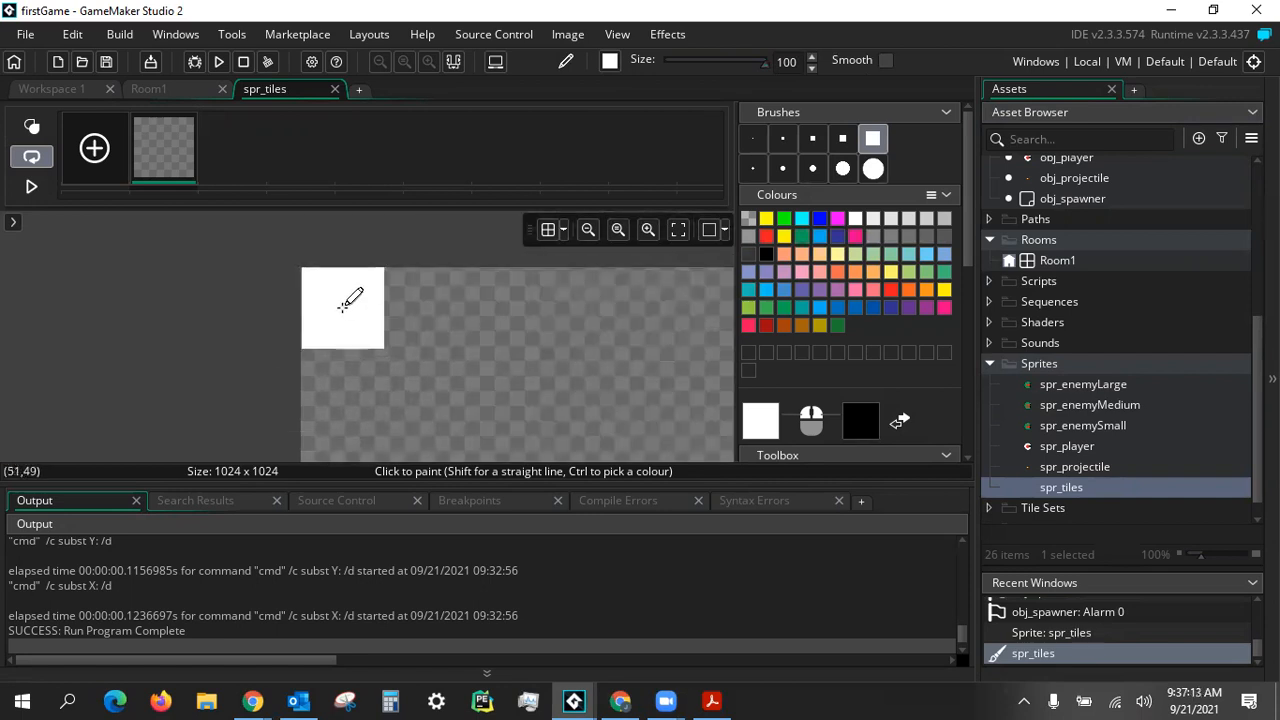
left_click(343, 304)
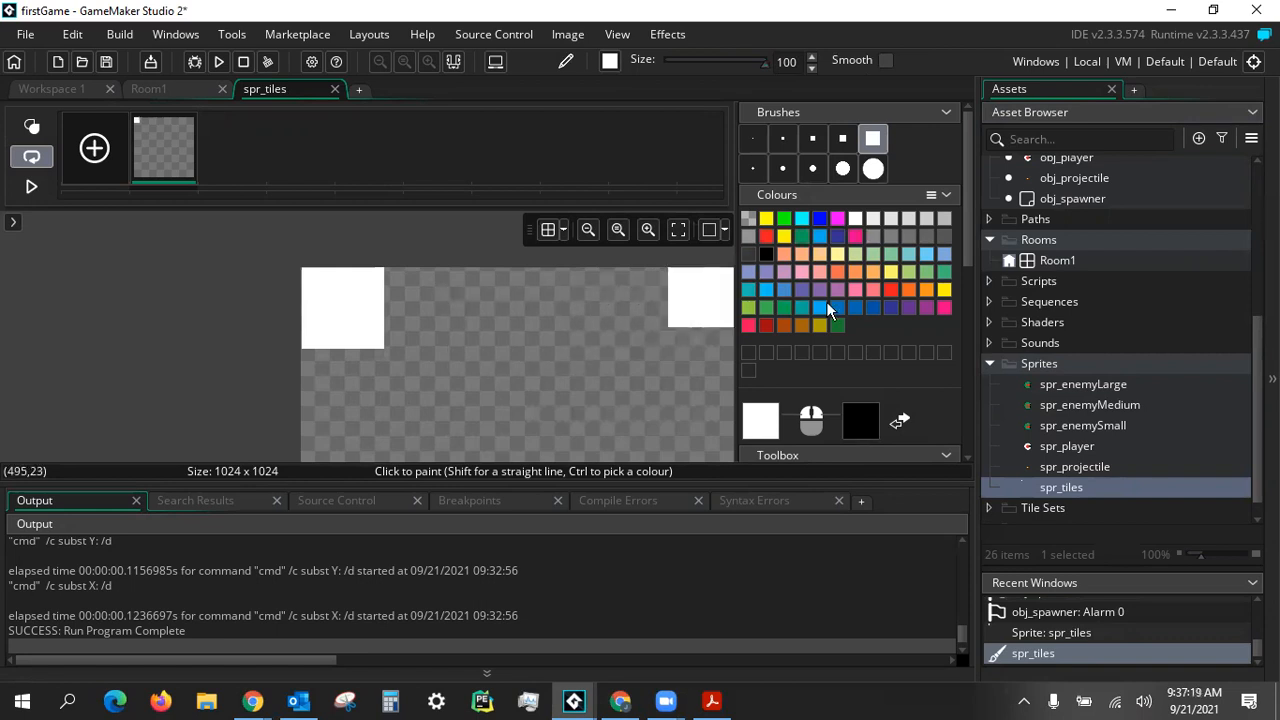
Paint two dark green squares with the same brush, one directly right of the white square and one directly below it
left_click(838, 325)
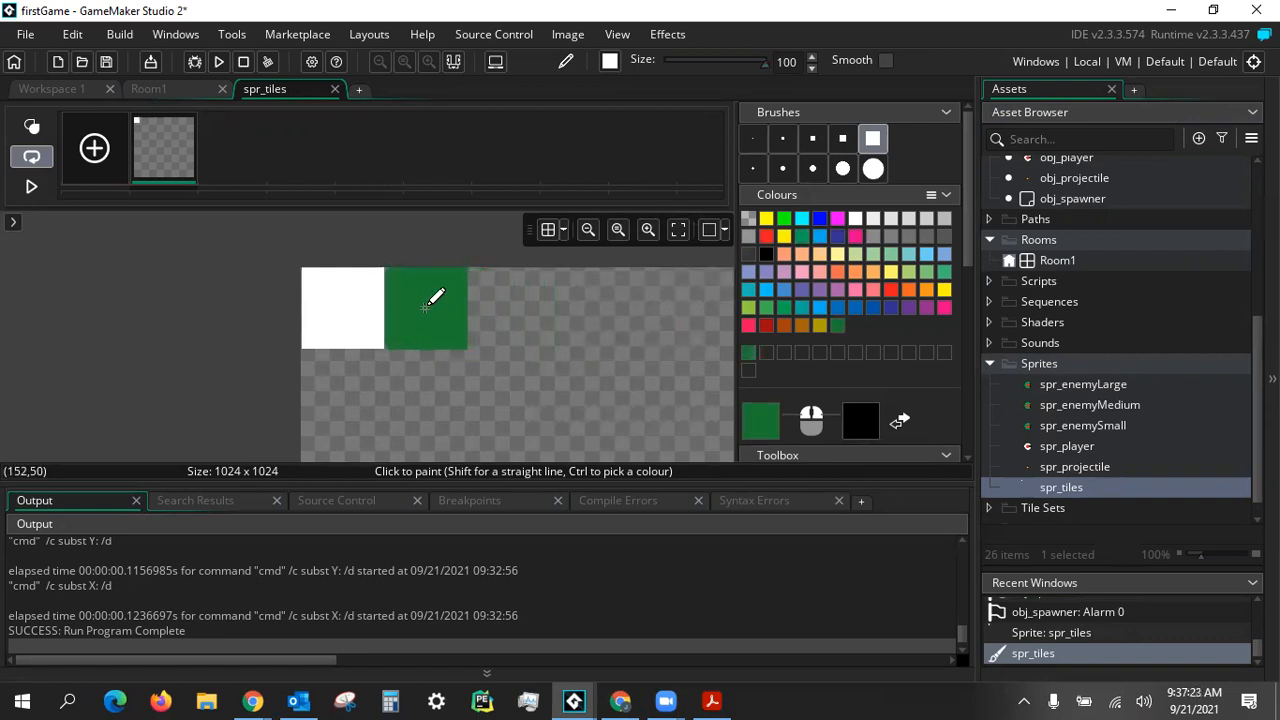
left_click(425, 307)
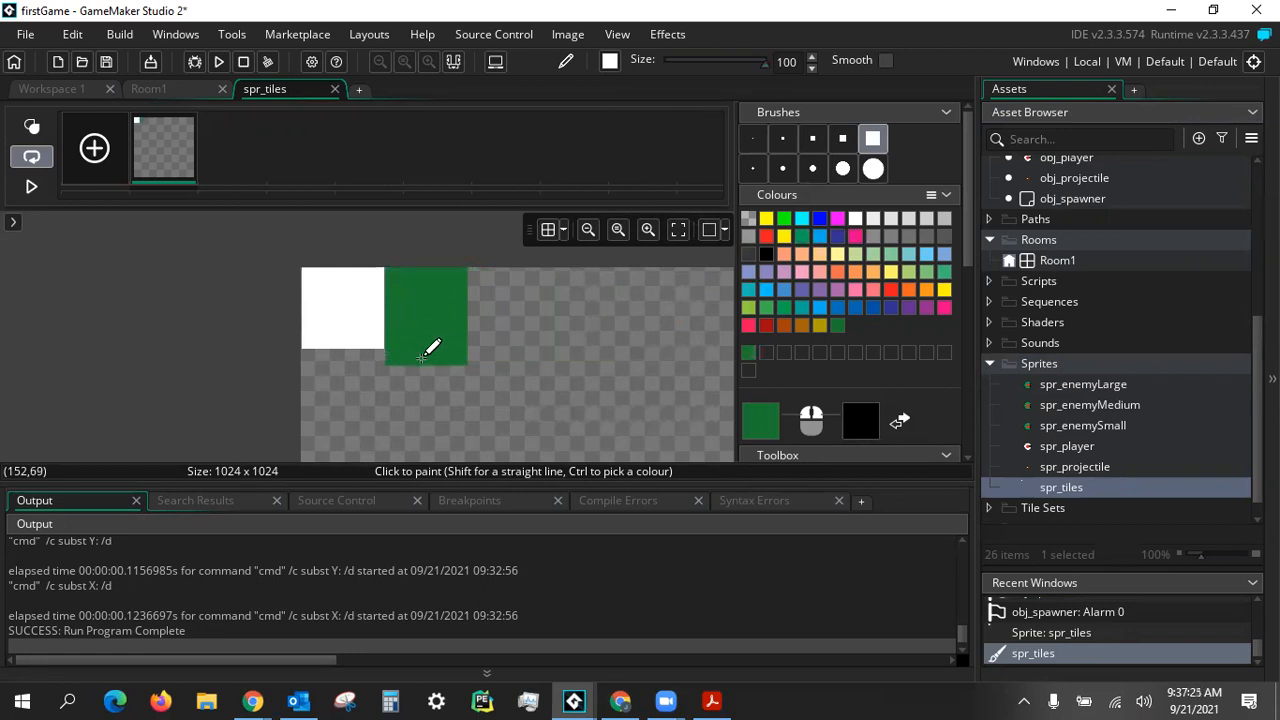
scroll(478, 374, "up", 2)
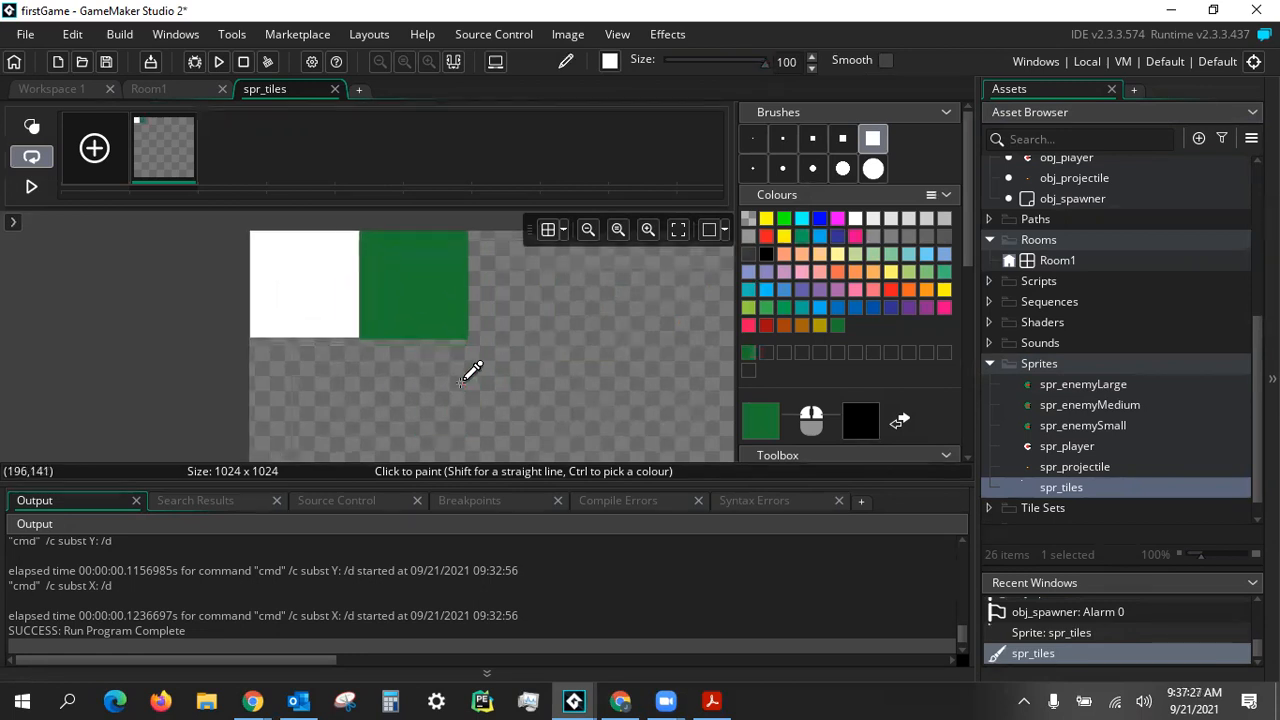
left_click(273, 390)
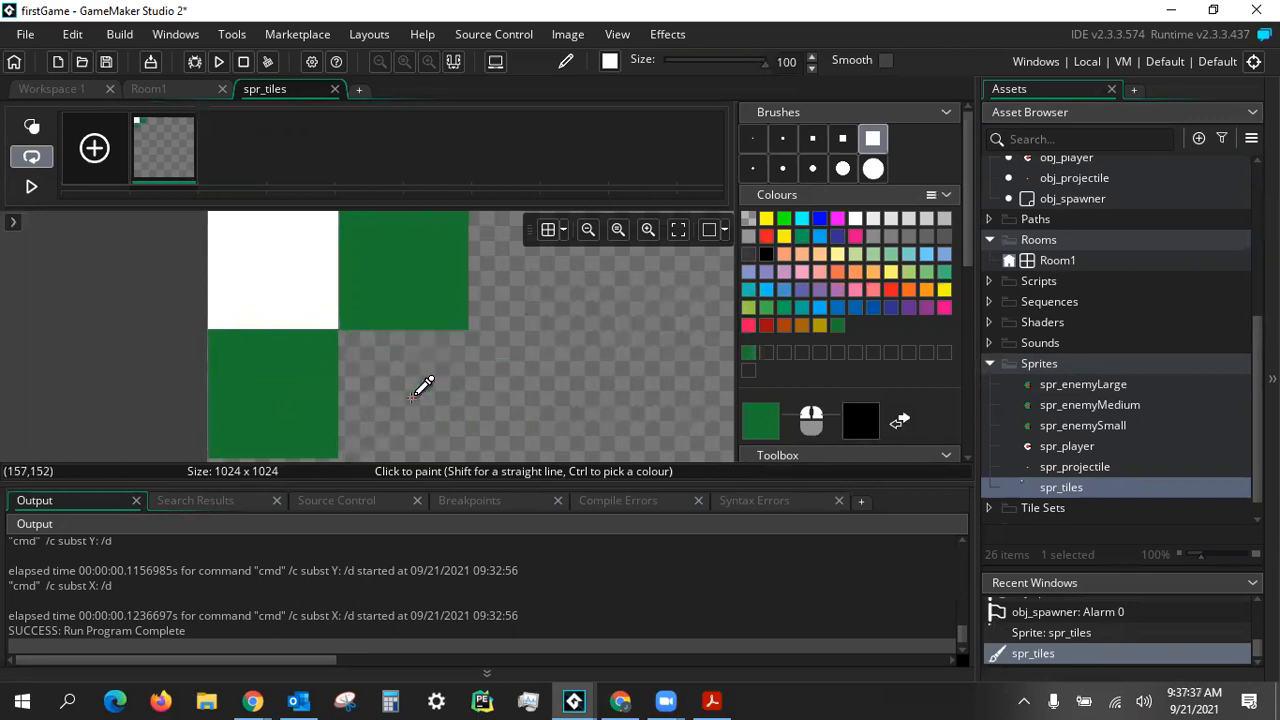
Try to erase the white corner square by painting over it with the transparent eraser colour
scroll(412, 398, "up", 2, "ctrl")
middle_click_drag(344, 273, 386, 405)
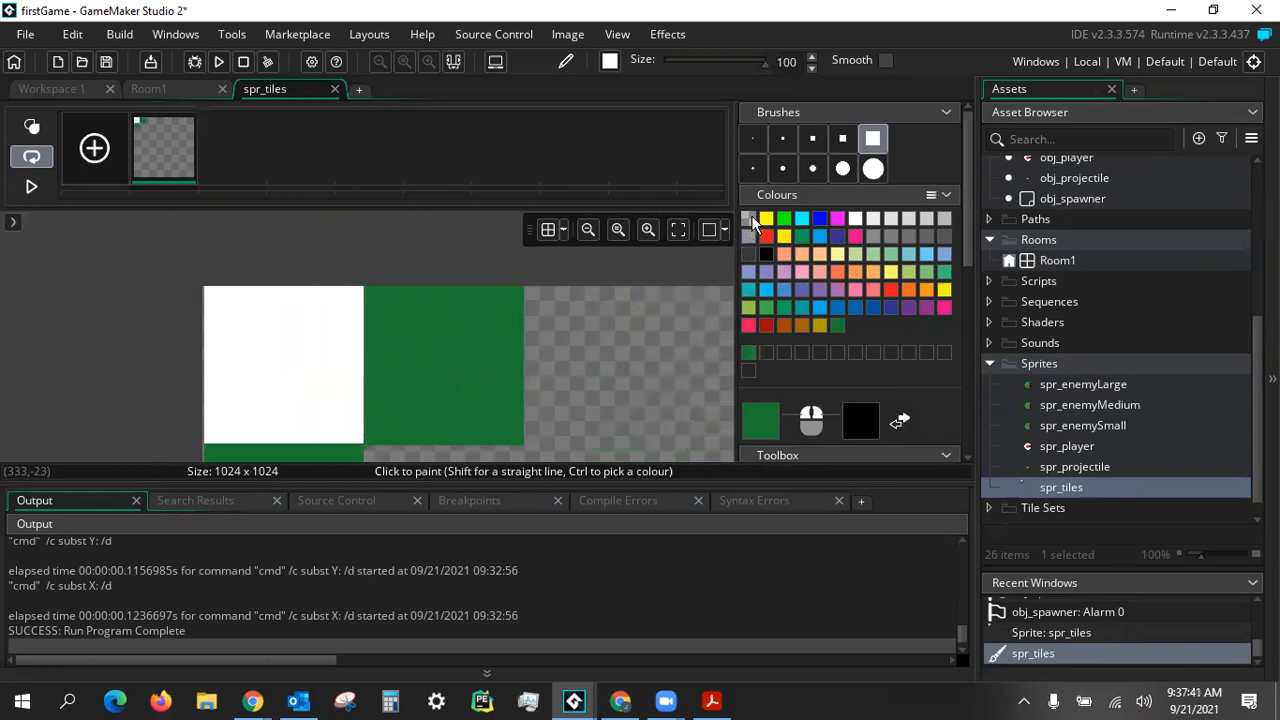
left_click(752, 222)
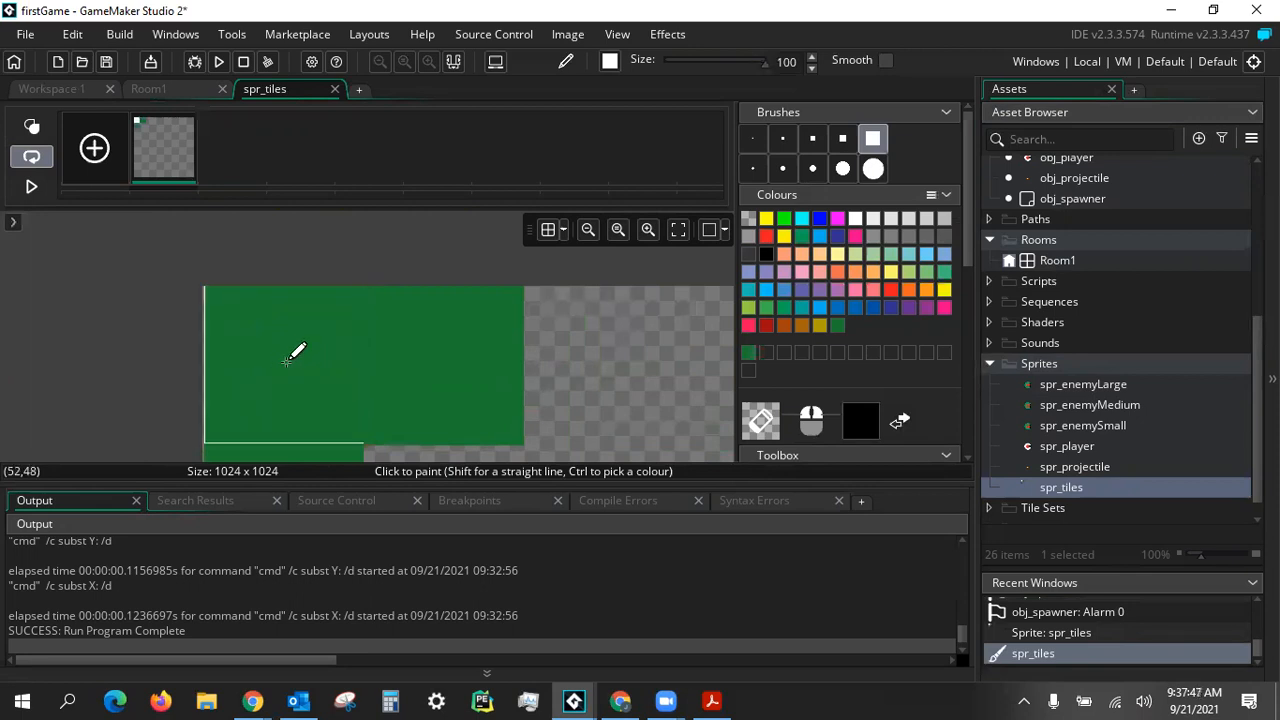
left_click(287, 358)
Try to set up the colour swap tool with white and the eraser as its two colours
left_click_drag(965, 230, 965, 284)
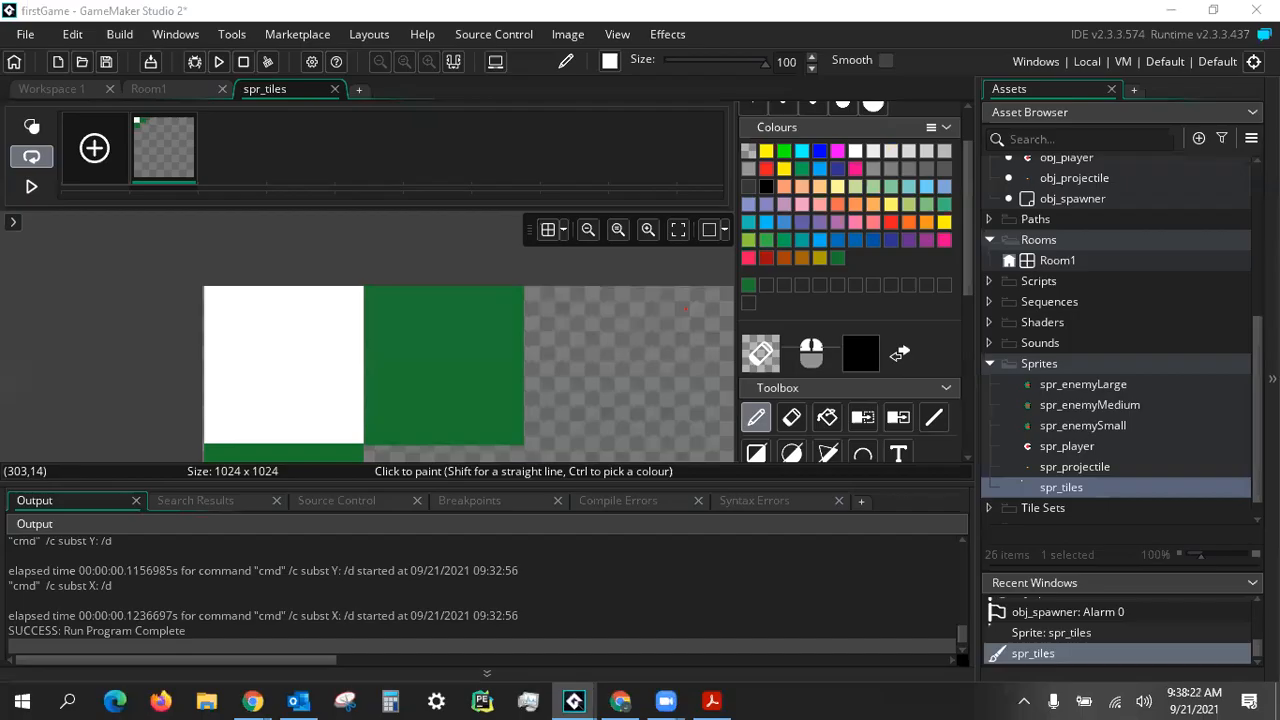
left_click_drag(967, 240, 967, 246)
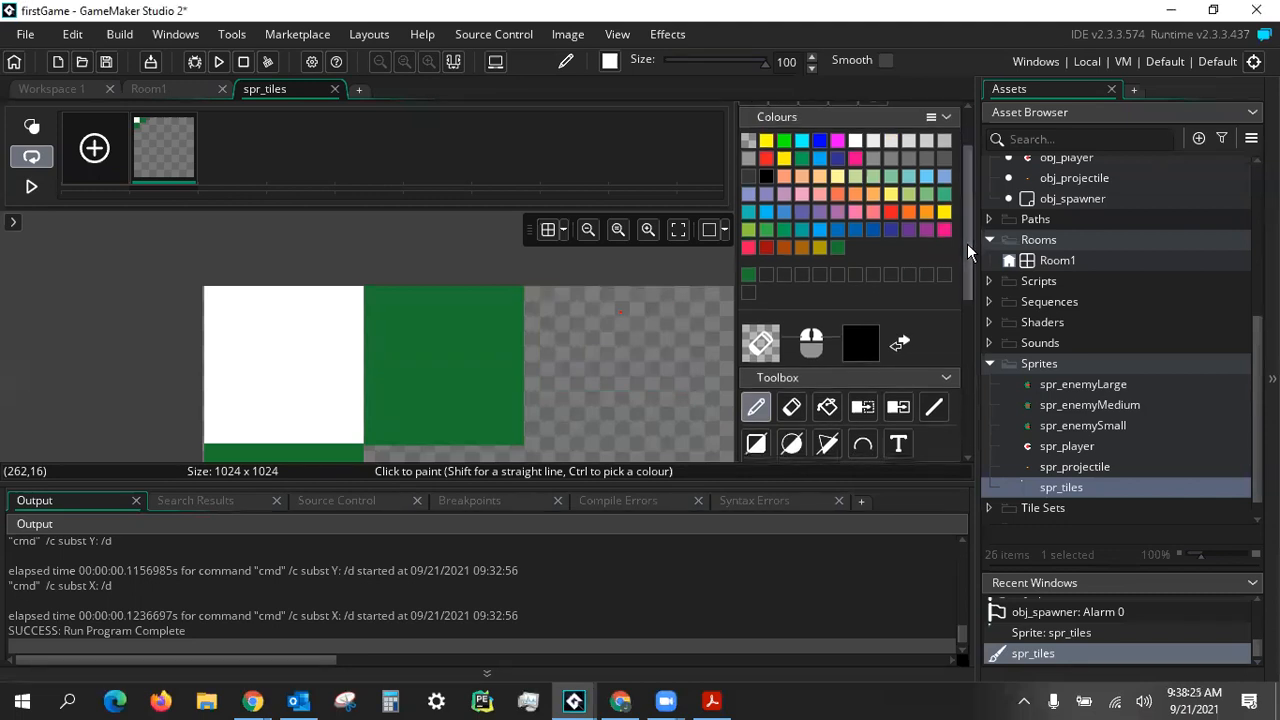
left_click(896, 410)
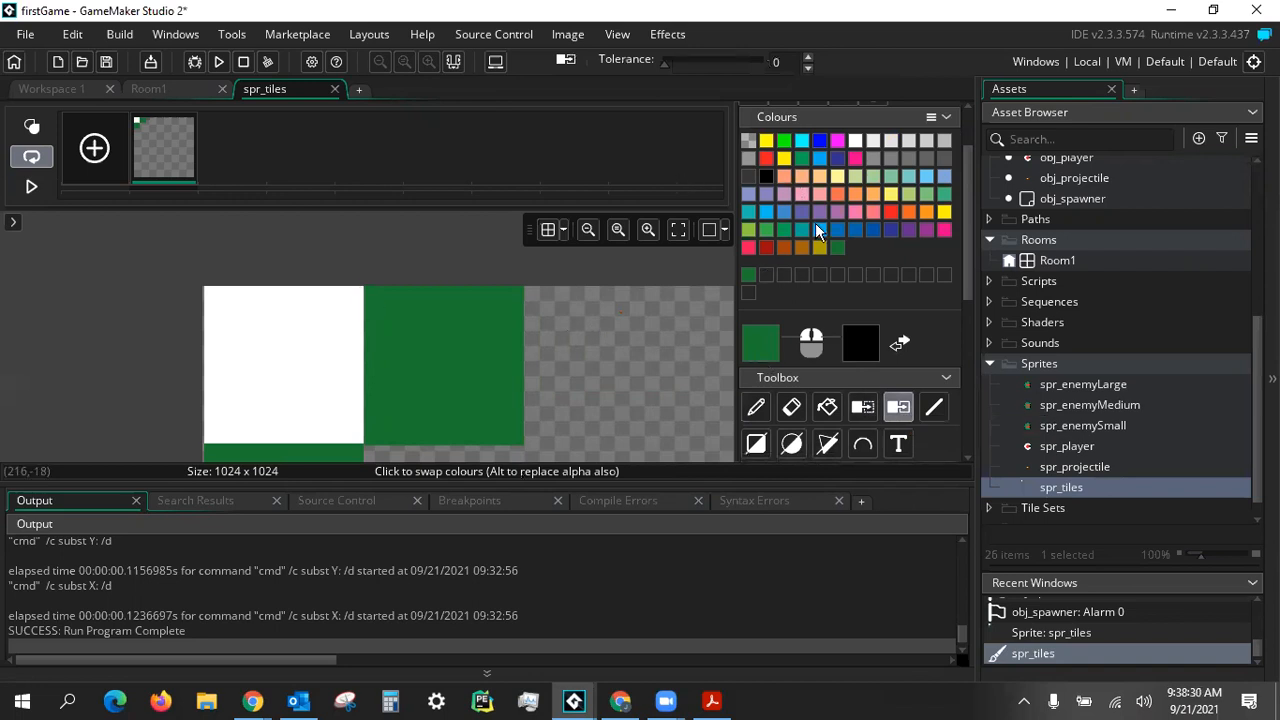
left_click(858, 140)
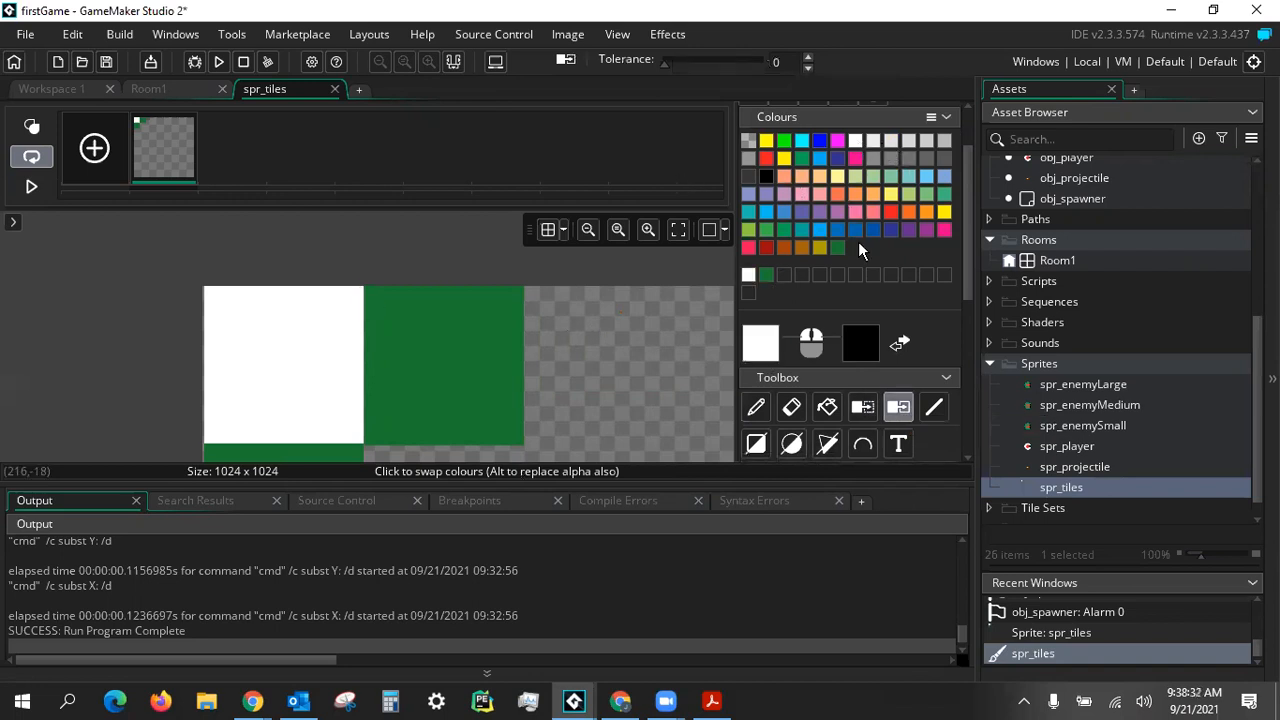
left_click(860, 341)
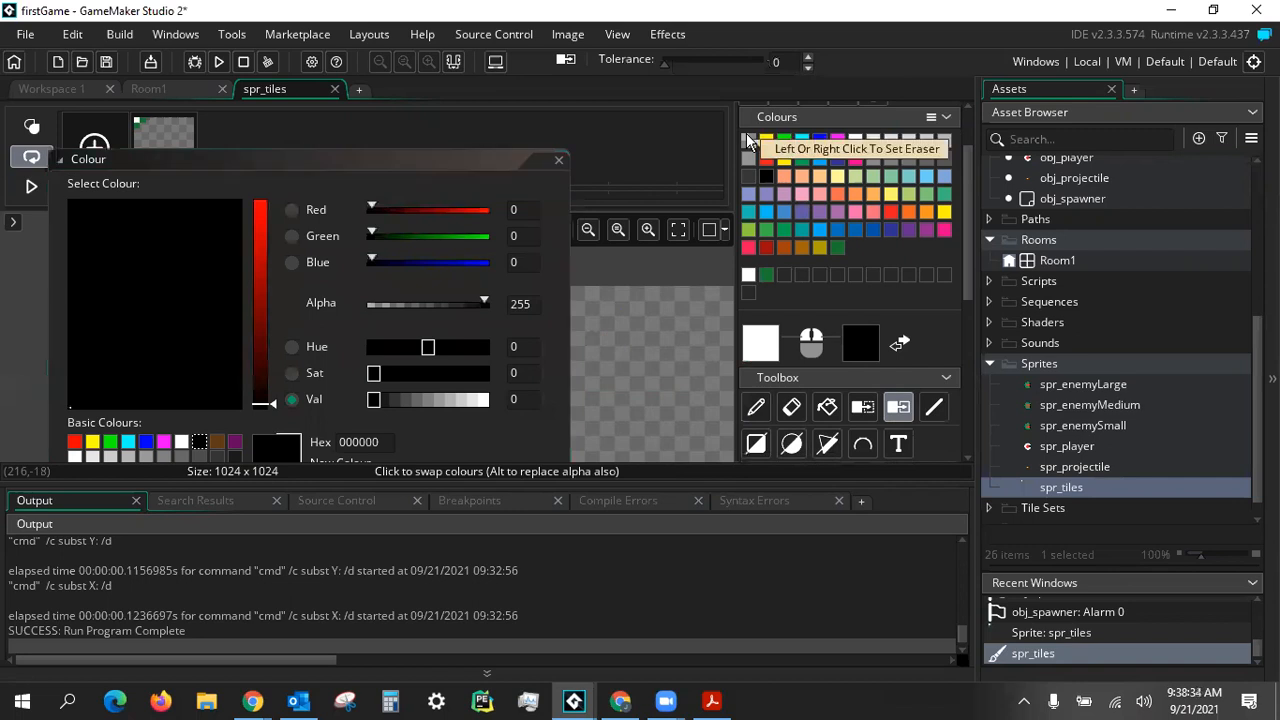
left_click(558, 162)
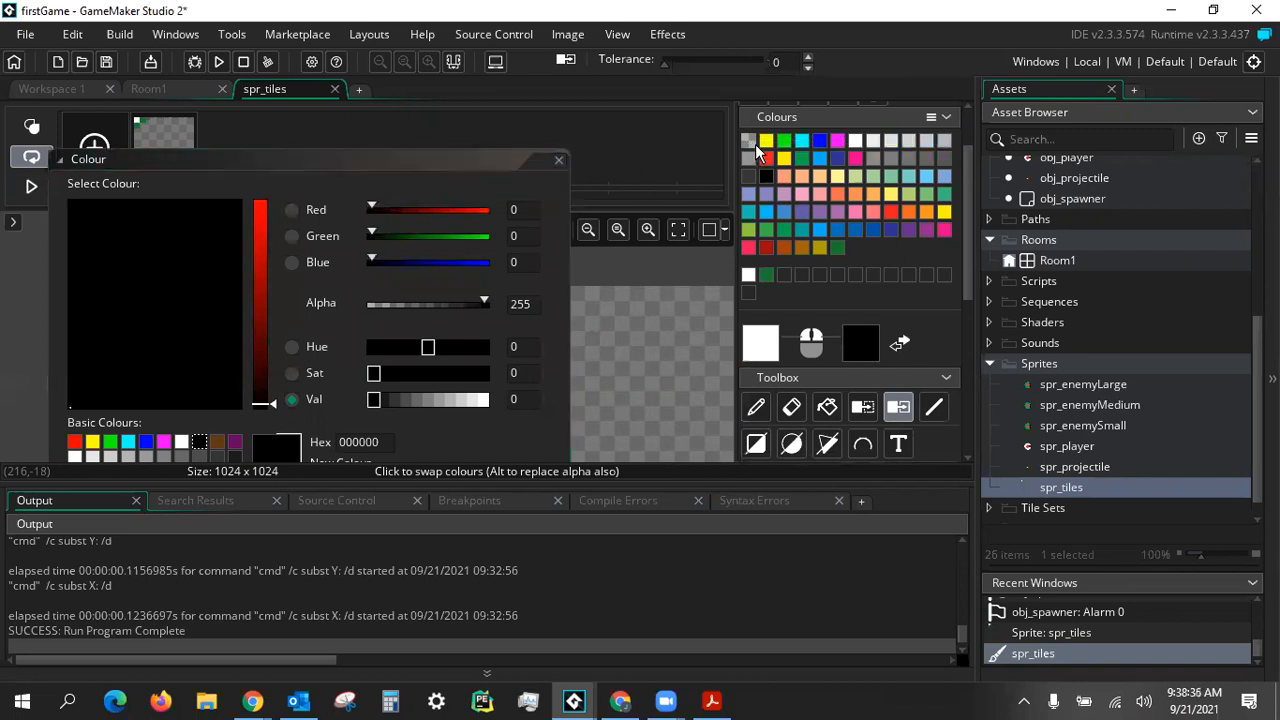
left_click(864, 342)
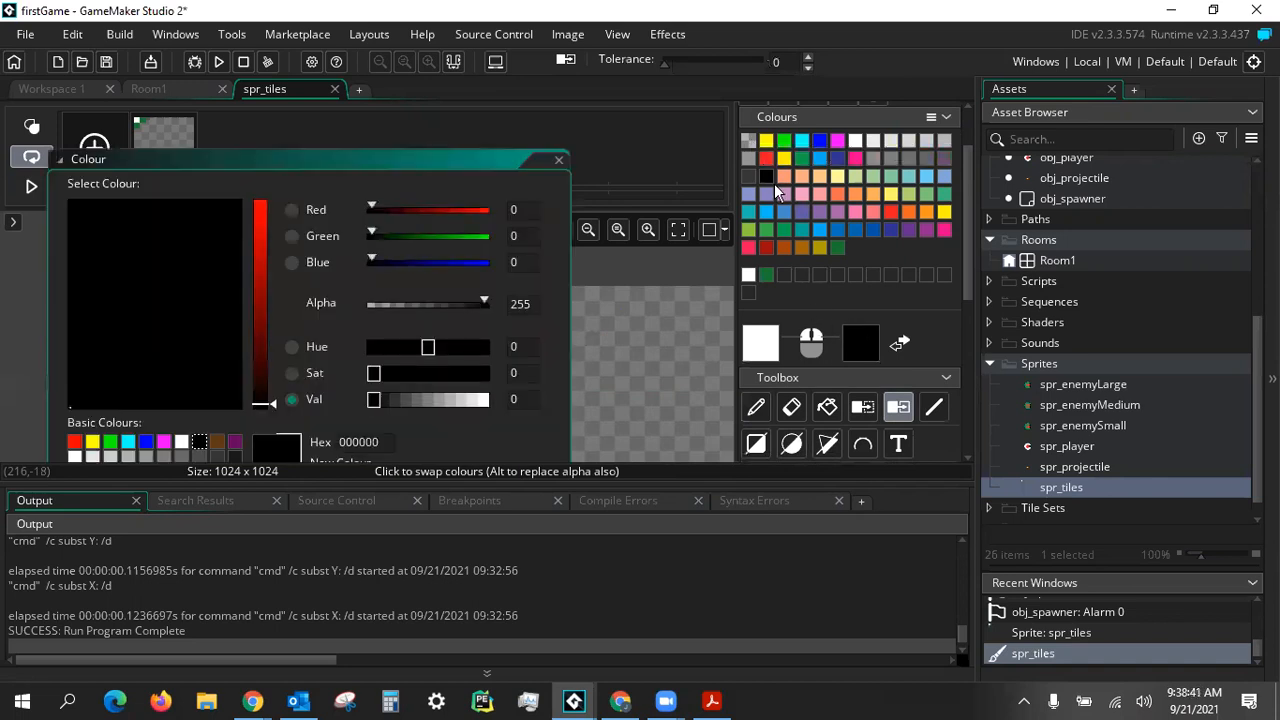
left_click(558, 160)
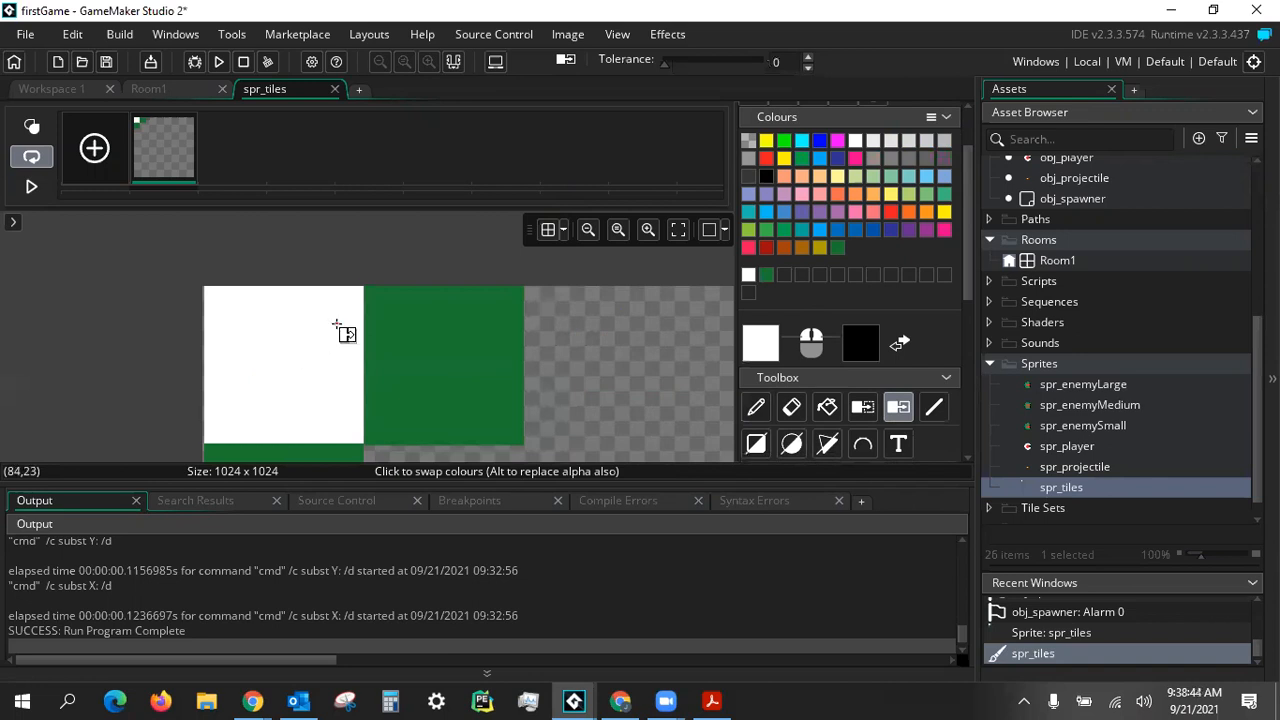
Remove the white from the corner square with the Colour remove tool, leaving that area transparent
left_click(874, 409)
left_click(298, 368)
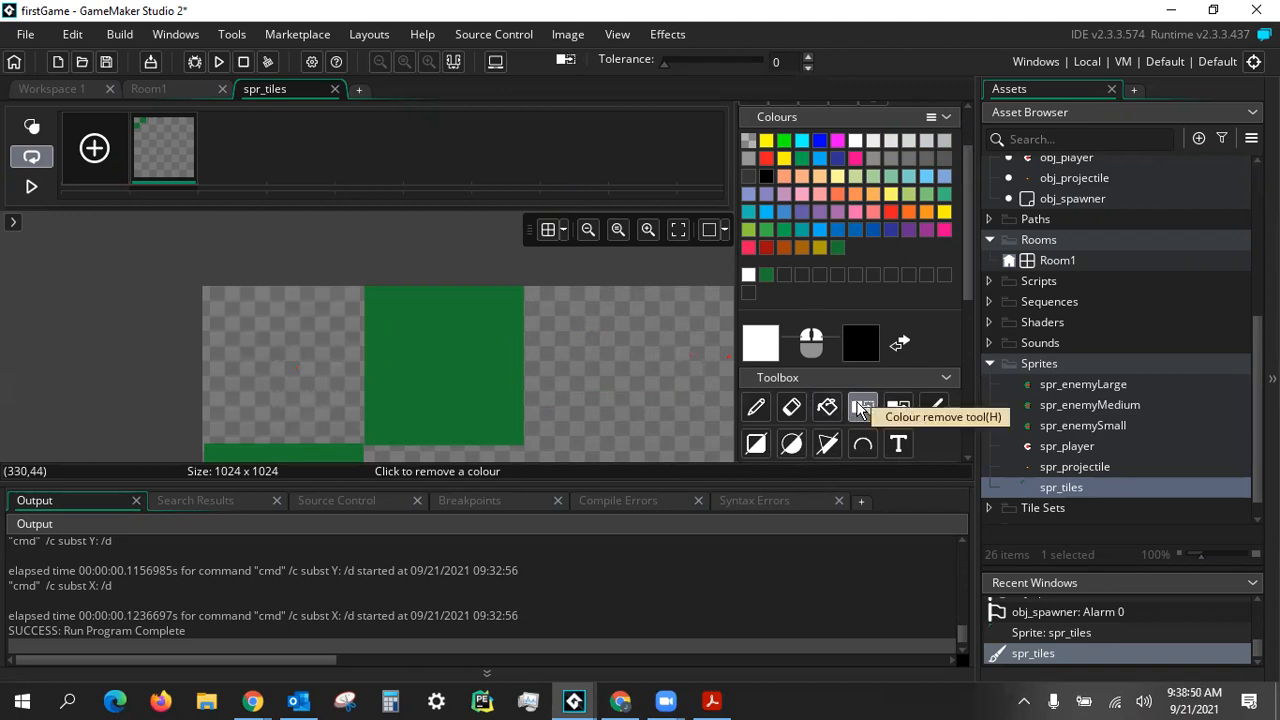
scroll(306, 335, "down", 1)
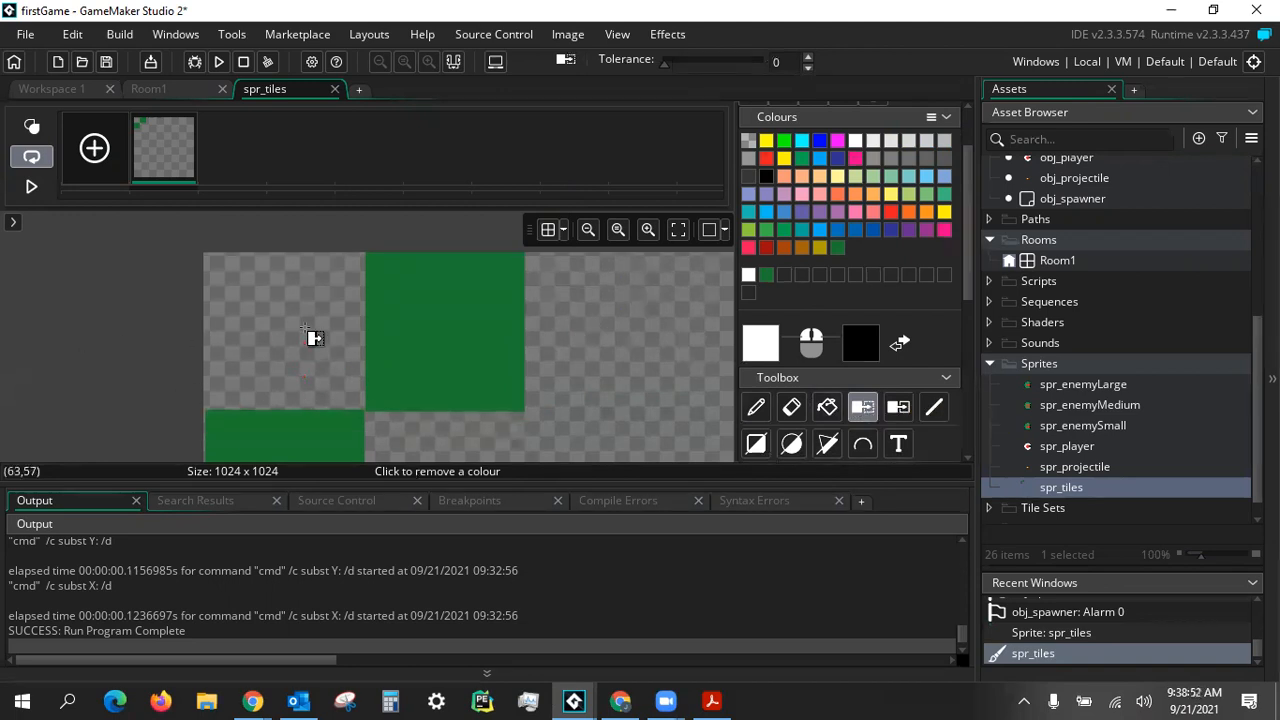
scroll(306, 335, "down", 1)
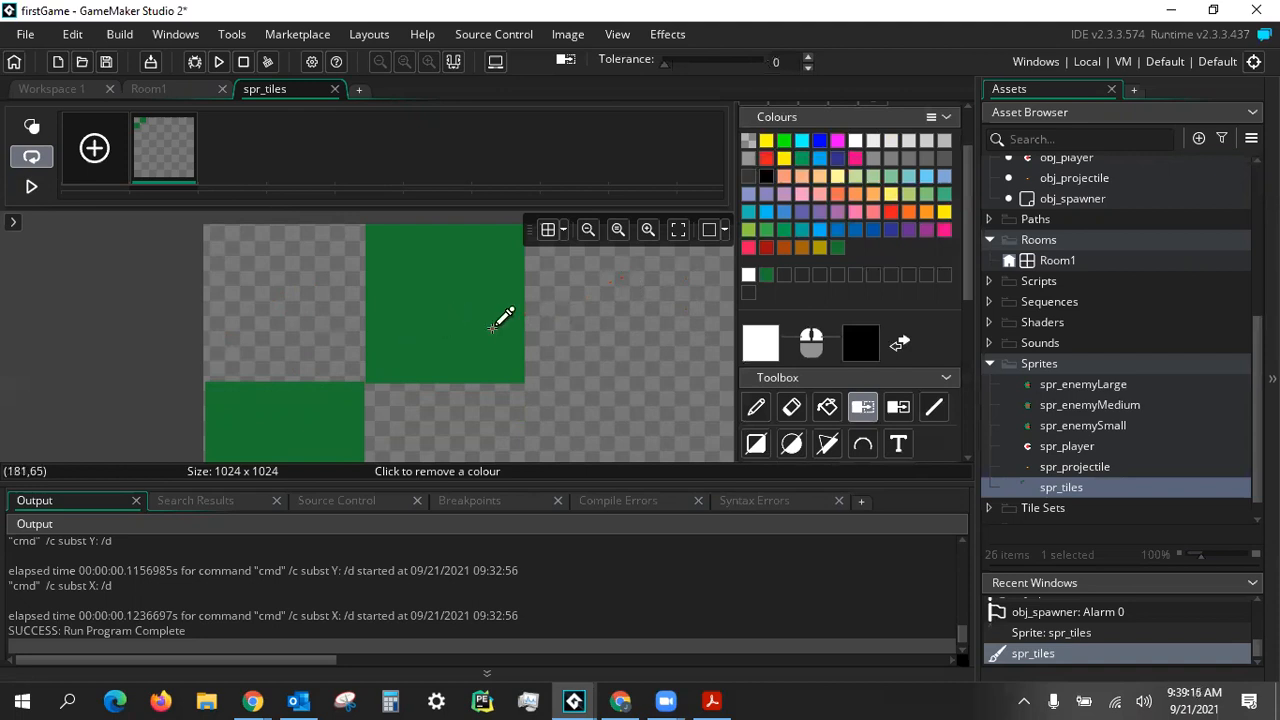
Try to place another dark green square beside the existing ones with the size 100 Pencil
left_click(837, 248)
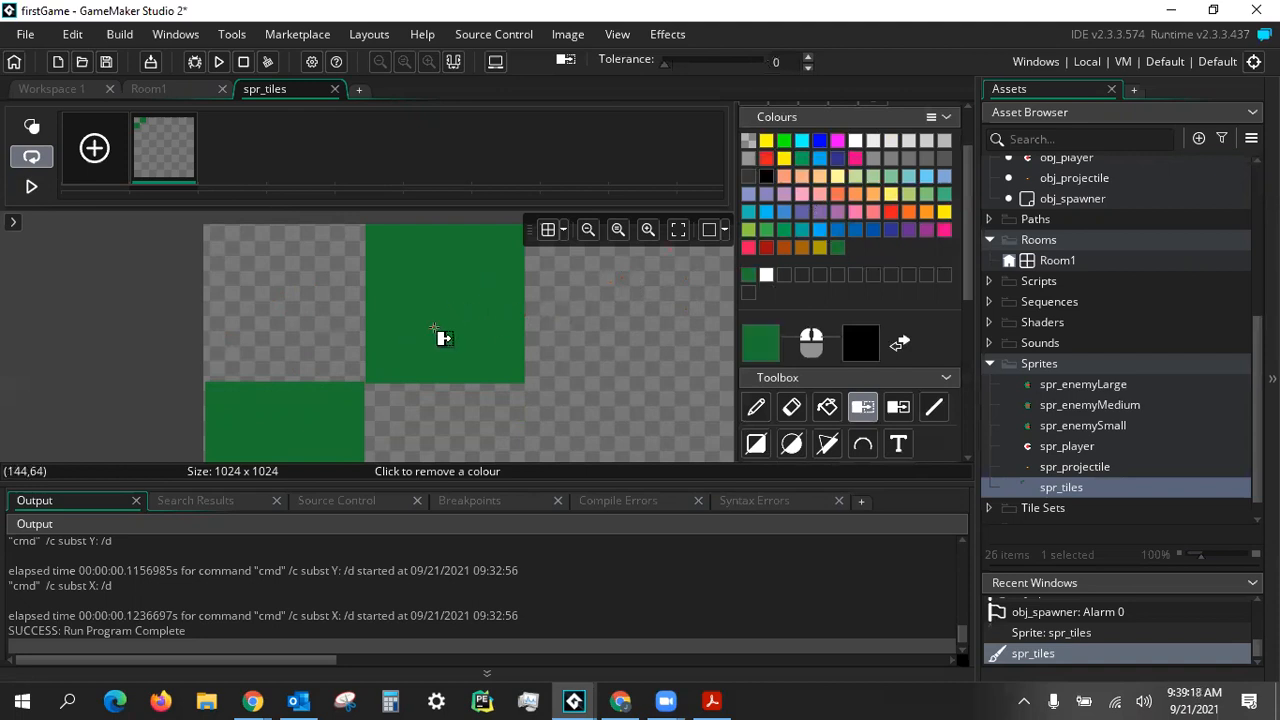
left_click(756, 406)
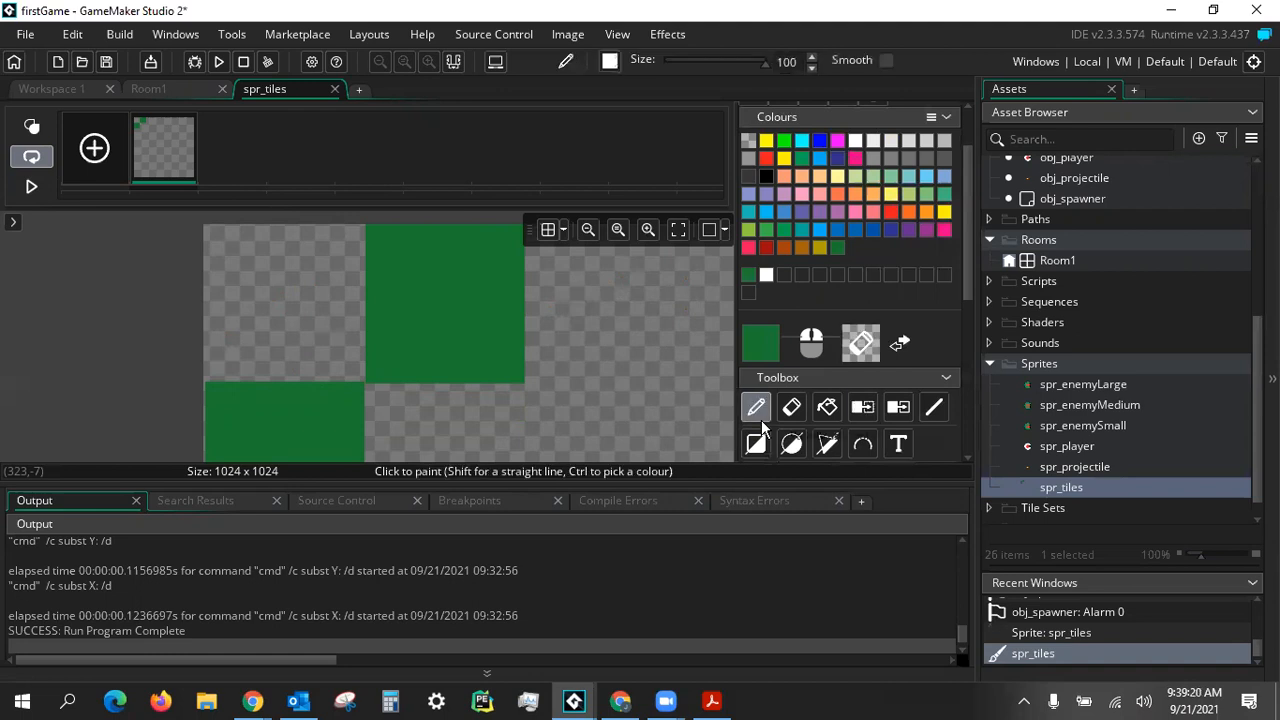
left_click_drag(610, 350, 540, 277)
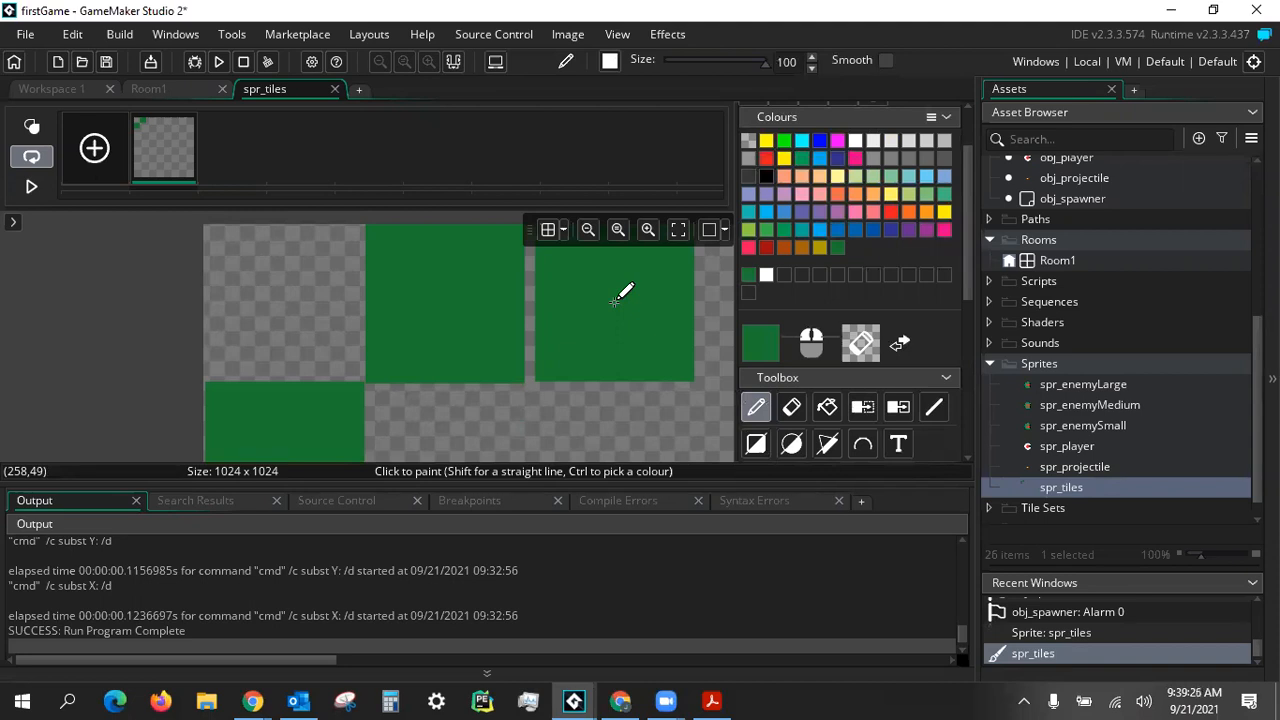
middle_click_drag(618, 350, 681, 208)
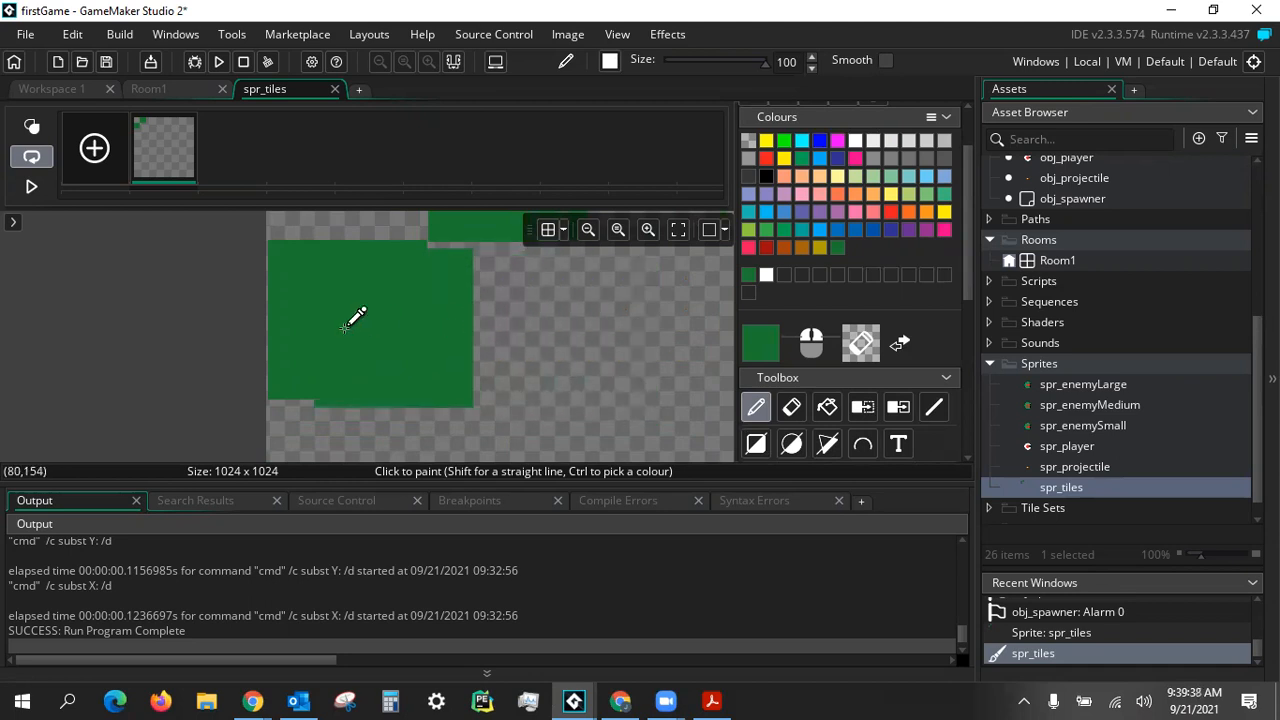
scroll(328, 331, "up", 3, "ctrl")
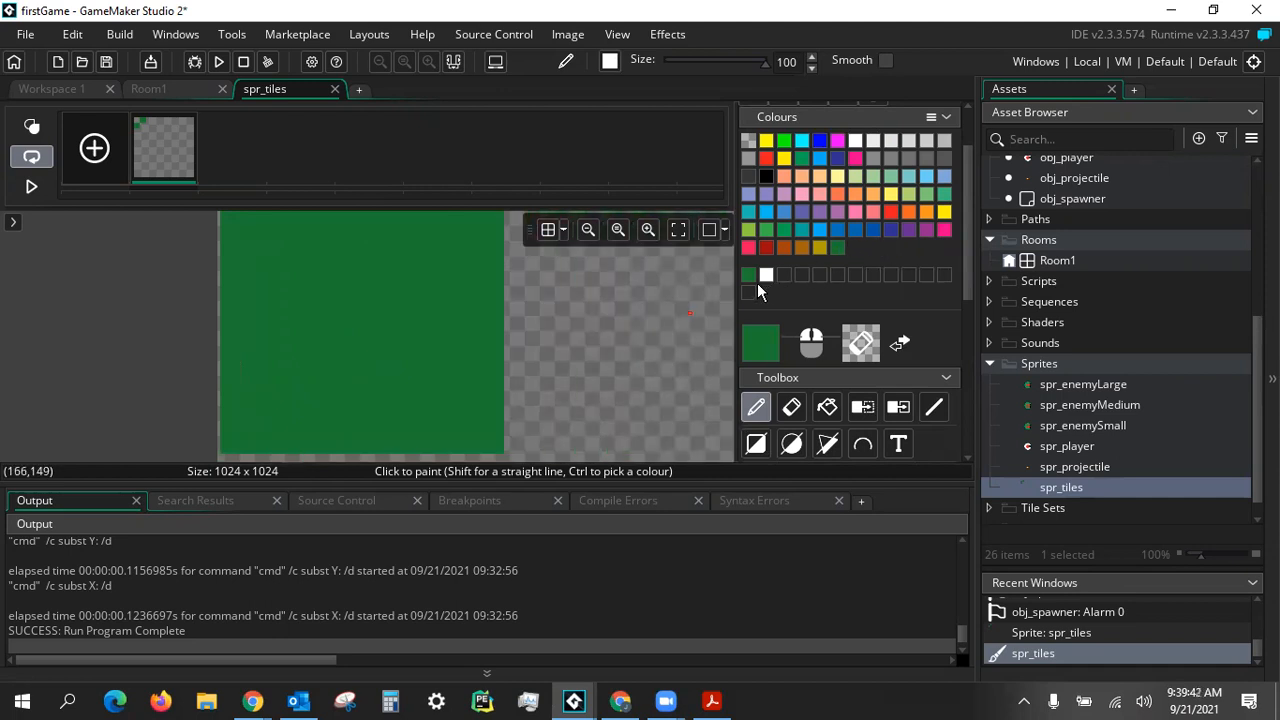
Set the Pencil brush size to 25 and choose mid grey as the painting colour
left_click(804, 142)
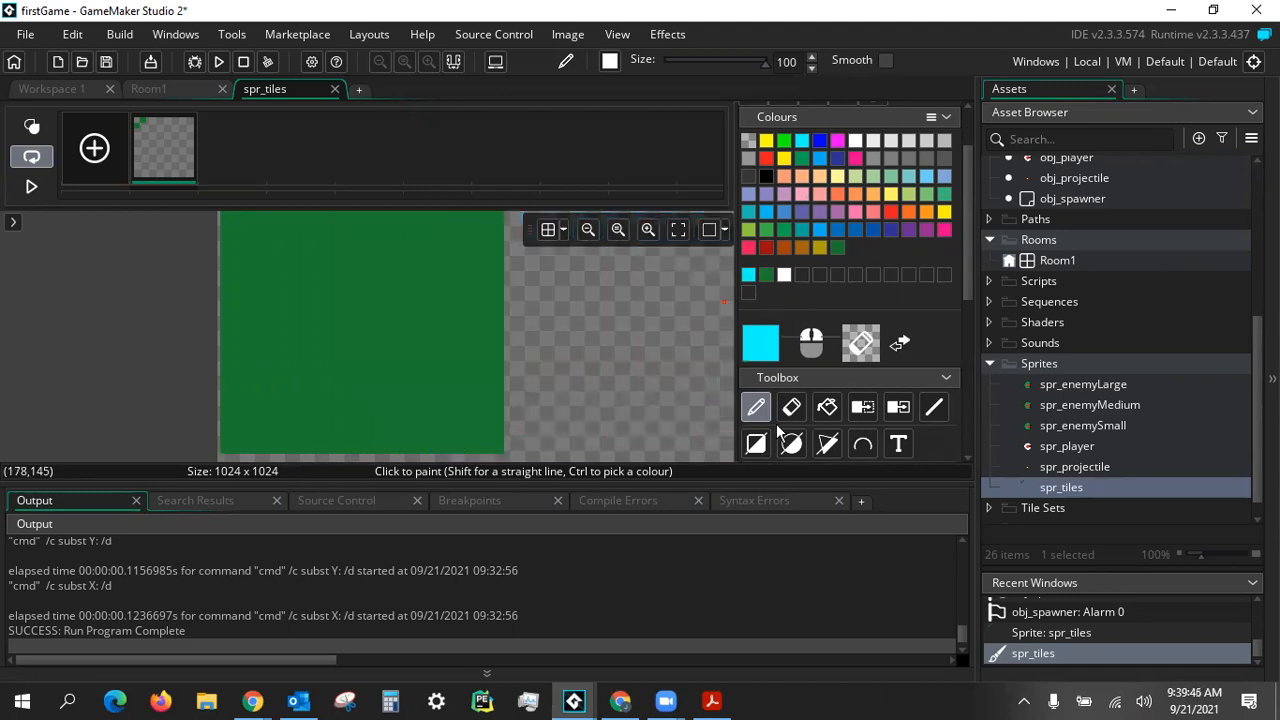
double_click(787, 62)
type("25")
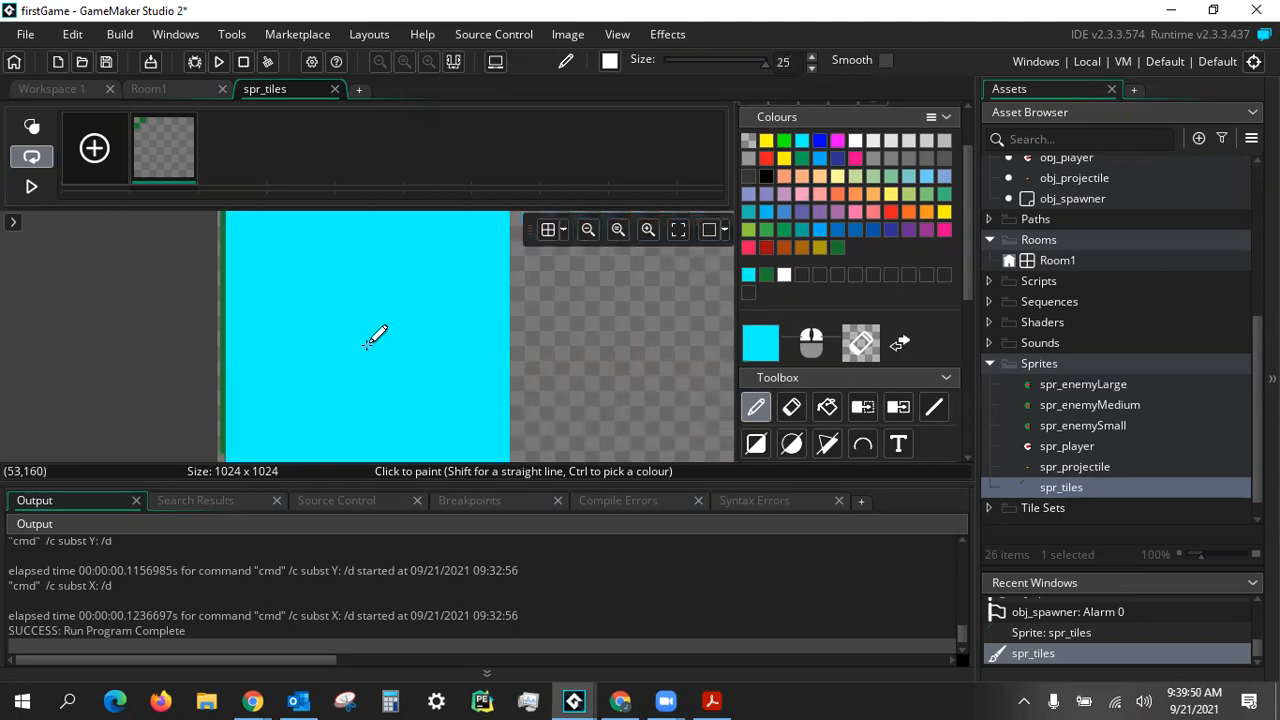
key("Return")
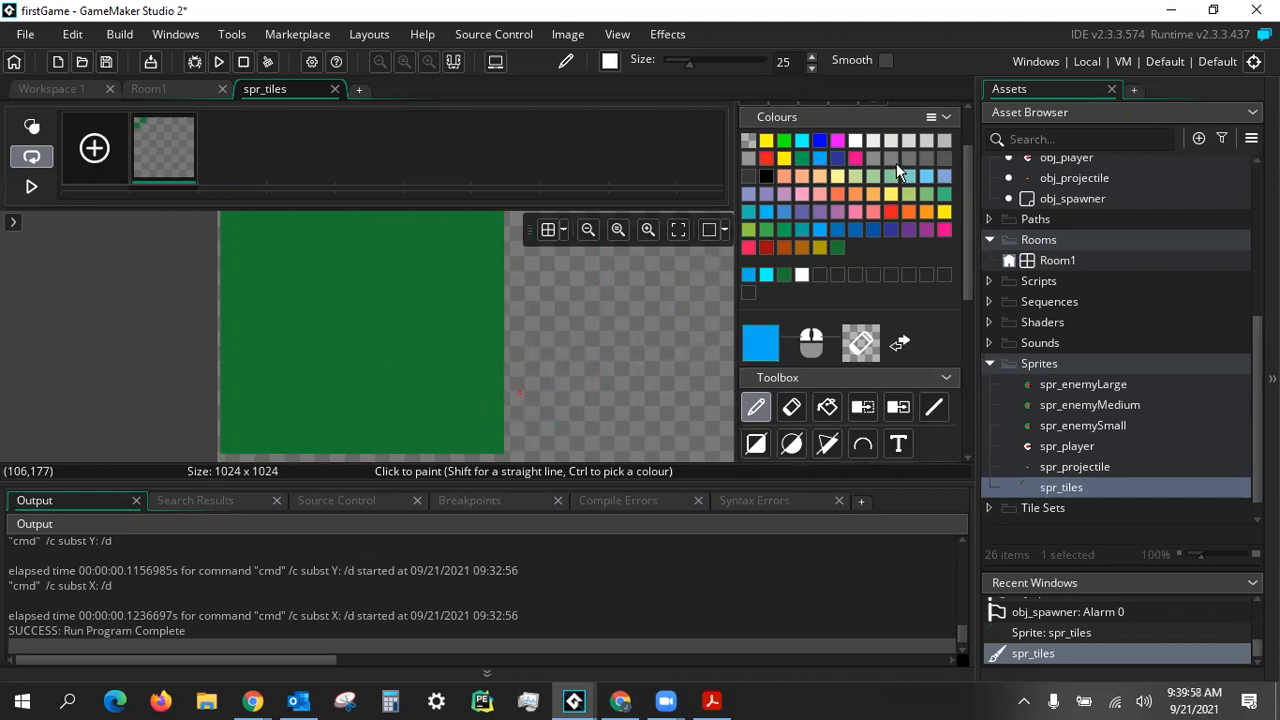
left_click(873, 142)
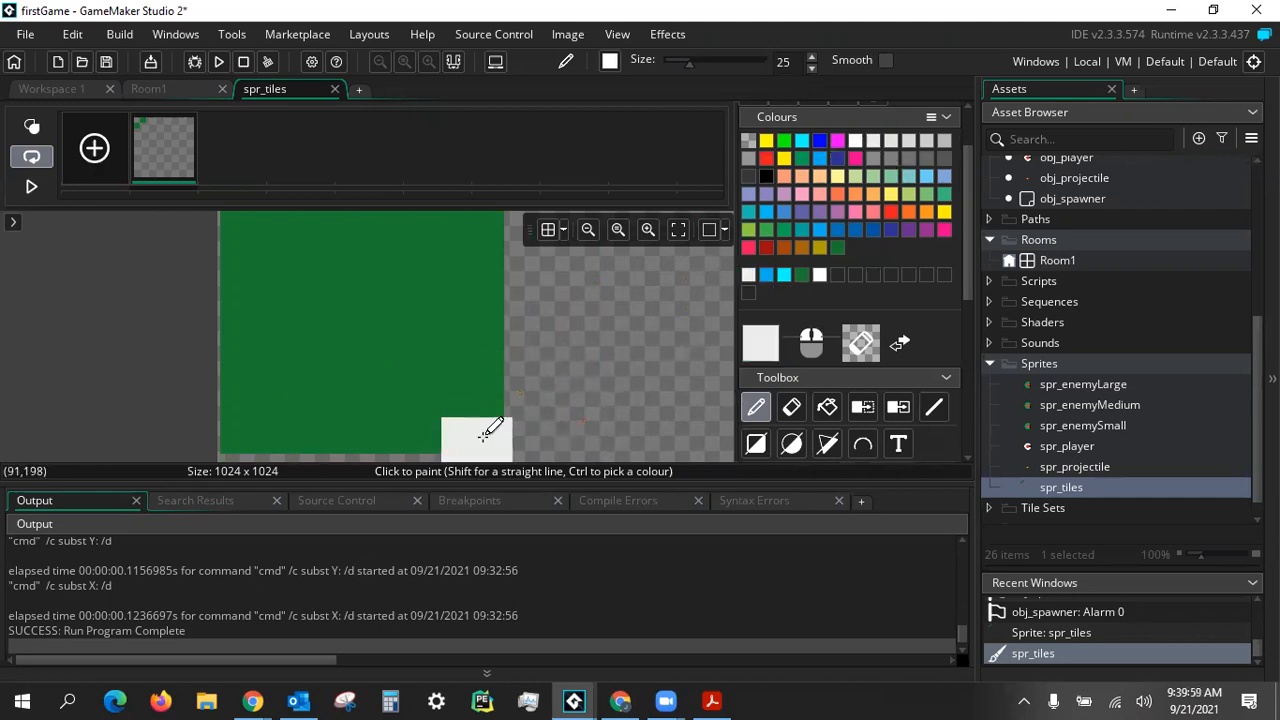
left_click(890, 157)
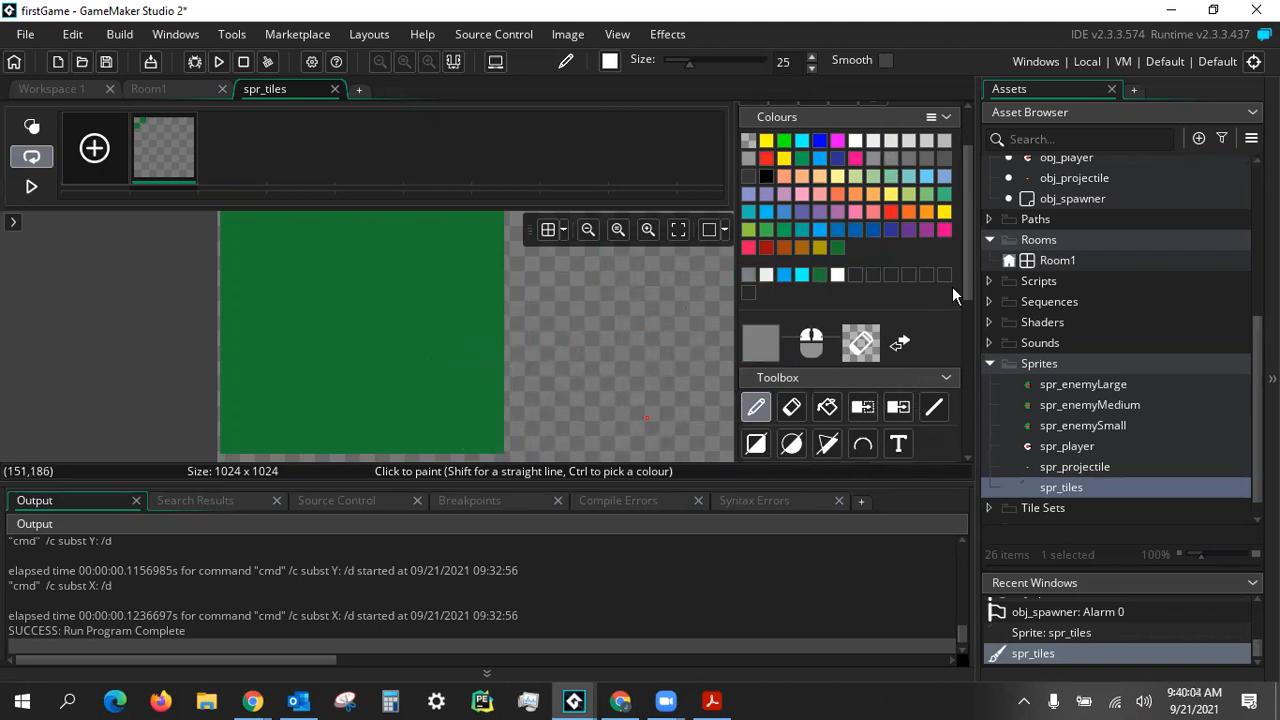
Switch to the Rectangle tool and set its size to 1
left_click_drag(968, 285, 968, 334)
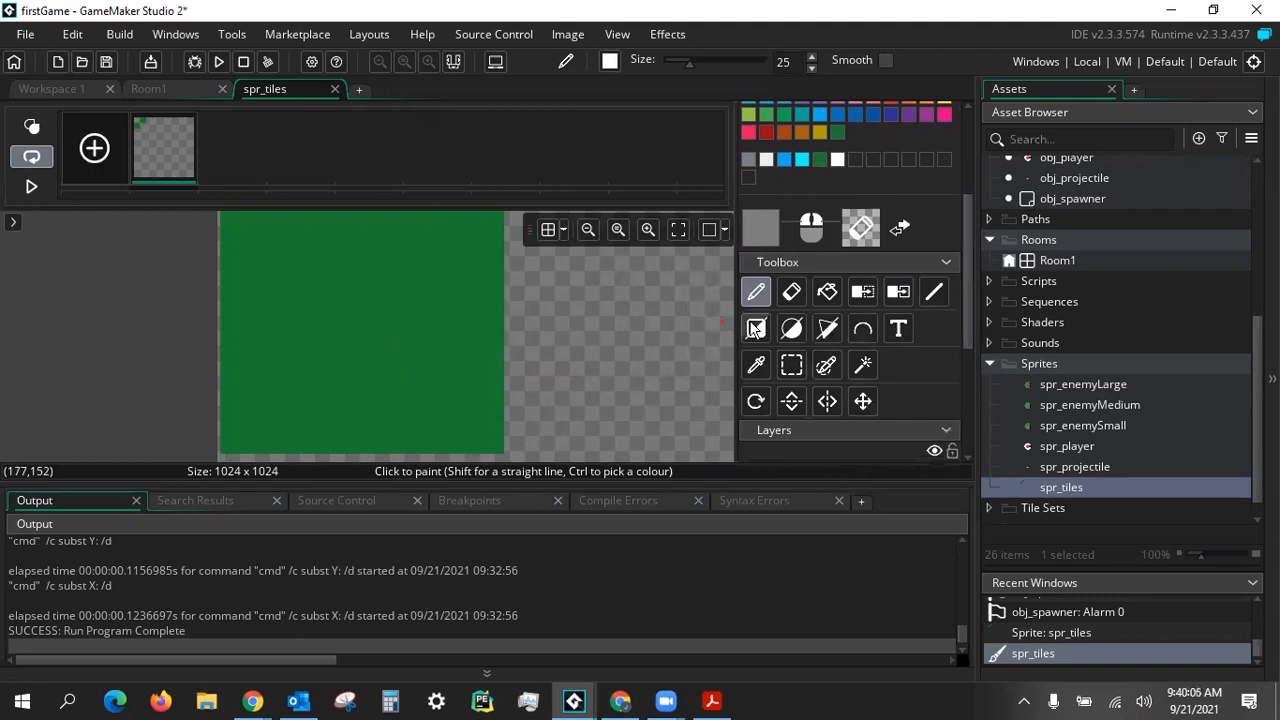
left_click(757, 328)
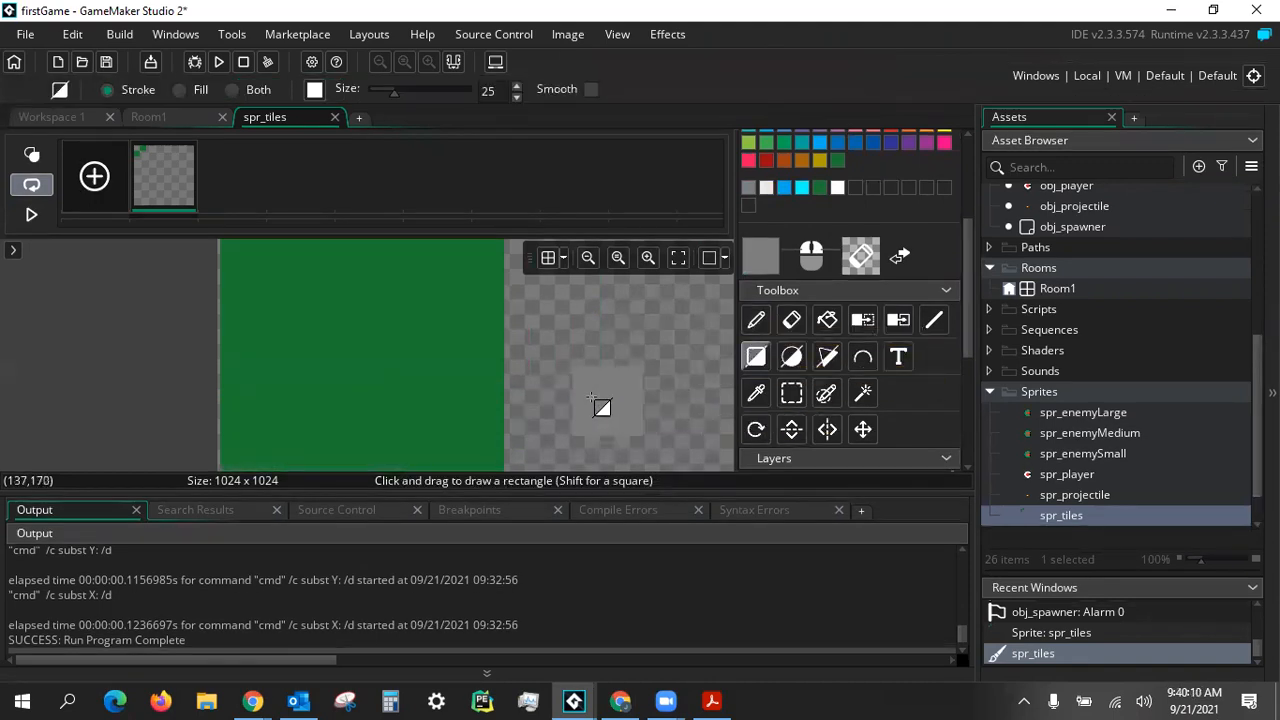
middle_click_drag(477, 398, 528, 344)
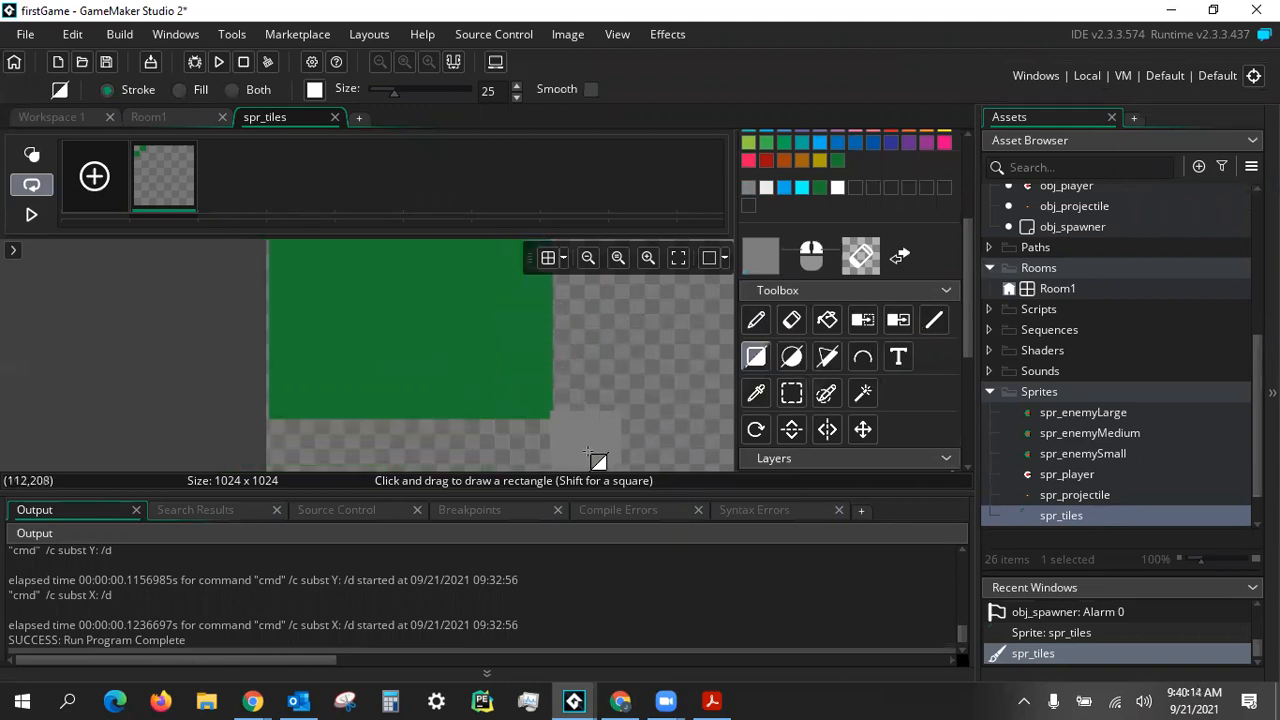
scroll(851, 279, "up", 1)
scroll(847, 279, "down", 1)
left_click_drag(393, 95, 369, 95)
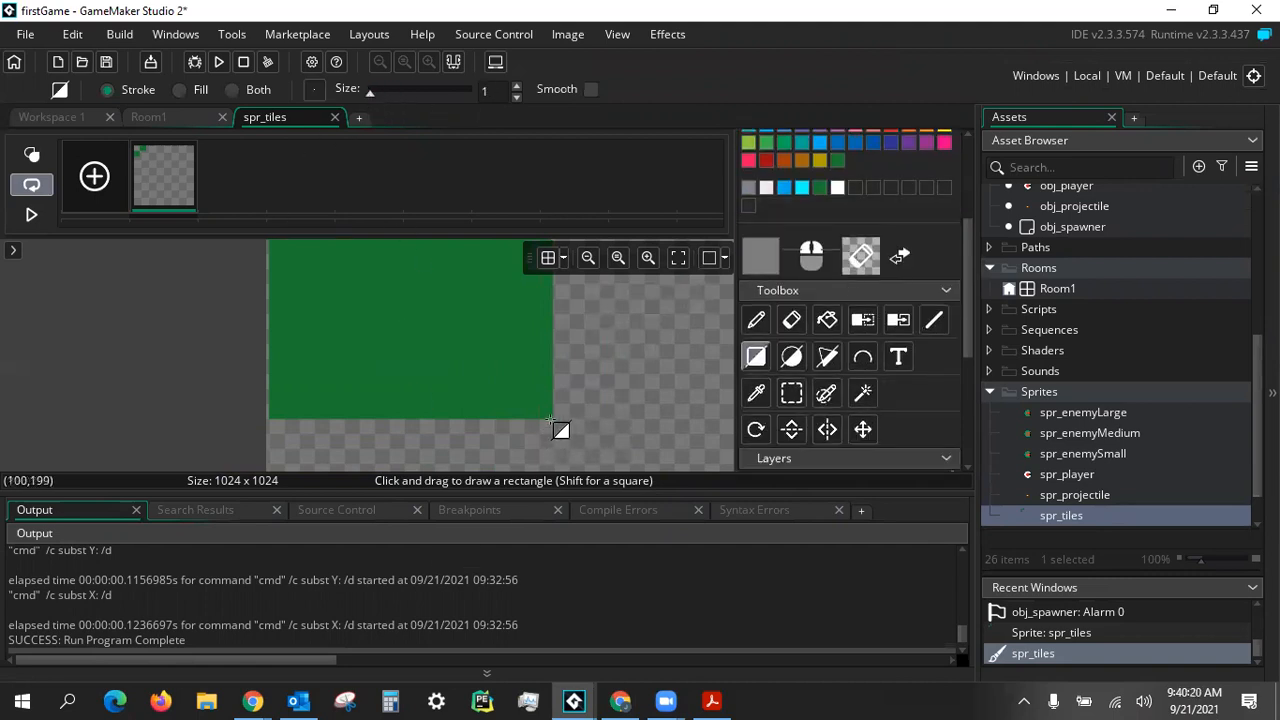
Undo a trial grey outline rectangle on the lower green square and set the Rectangle tool to Fill
left_click_drag(549, 418, 403, 393)
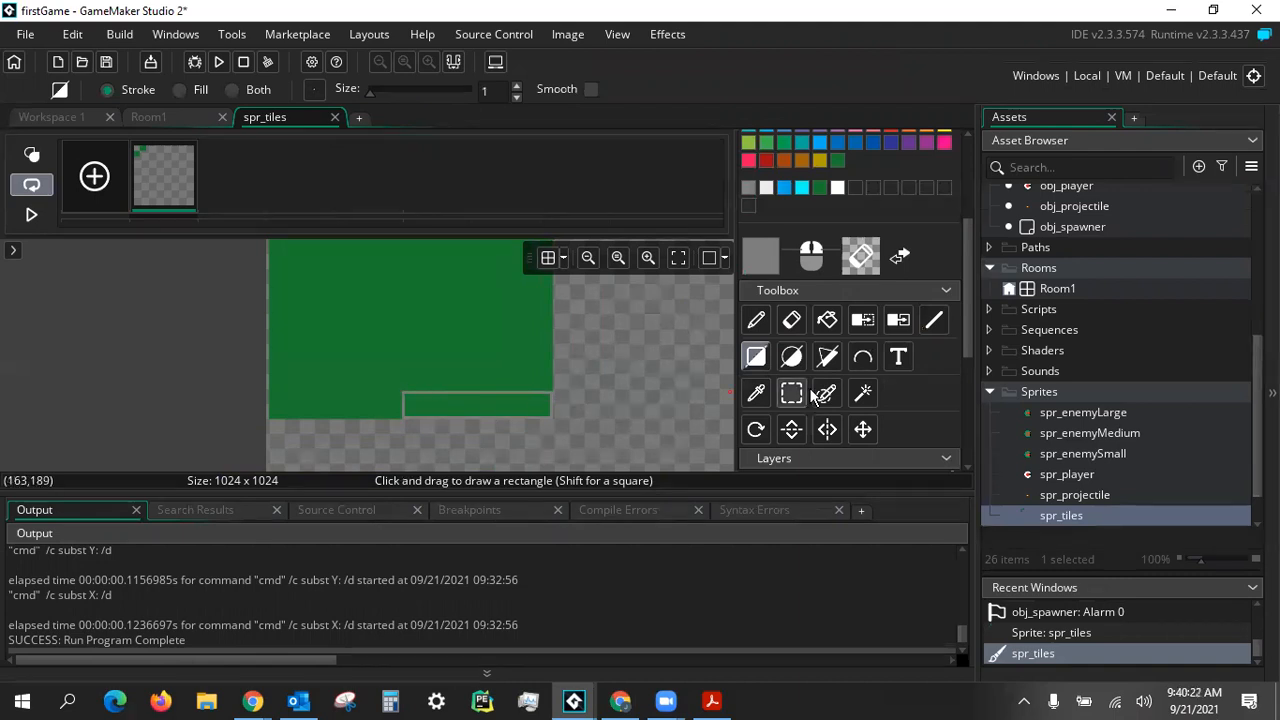
left_click(761, 362)
key("ctrl+z")
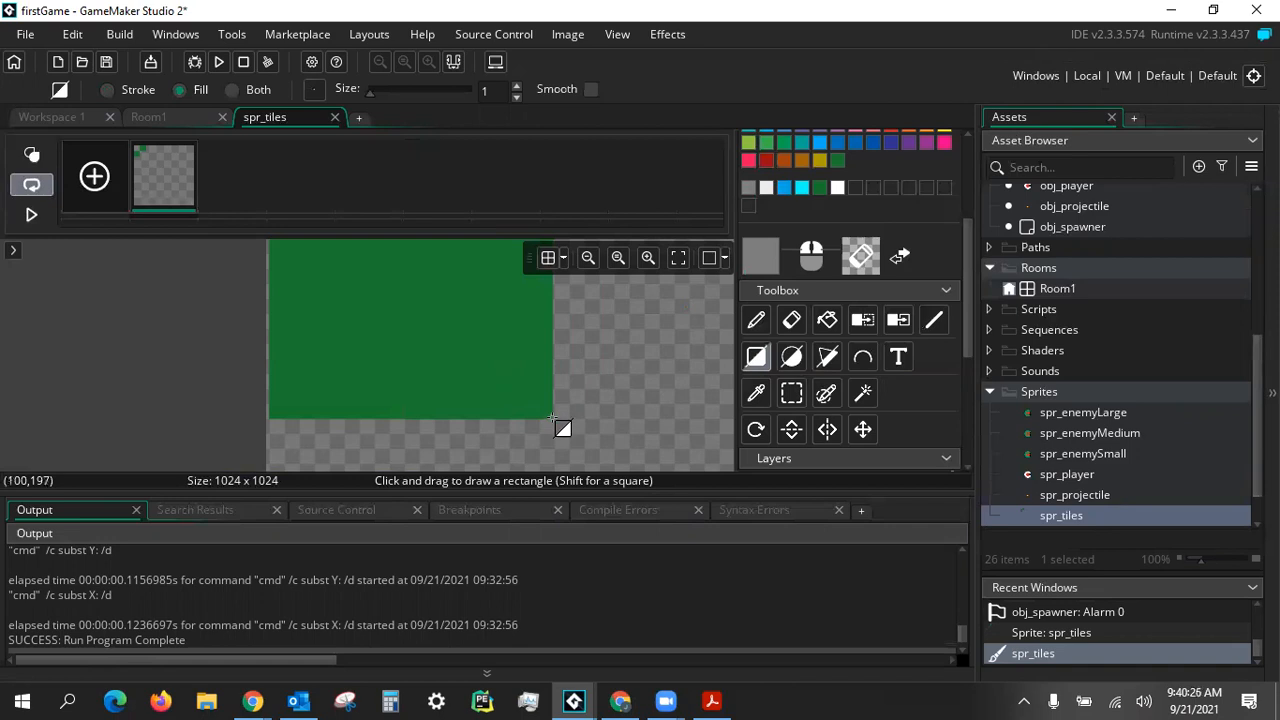
Draw filled grey strips along the bottom and left edges of the lower green square
left_click_drag(544, 416, 282, 378)
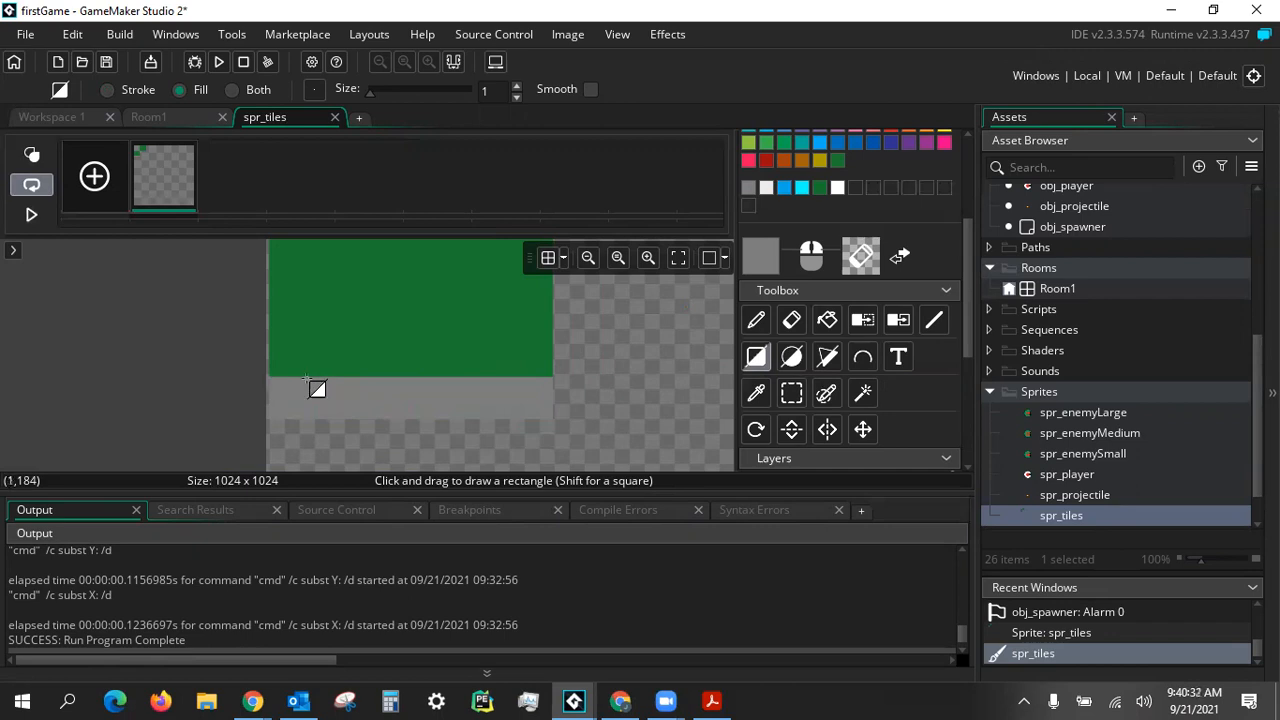
middle_click_drag(333, 376, 355, 448)
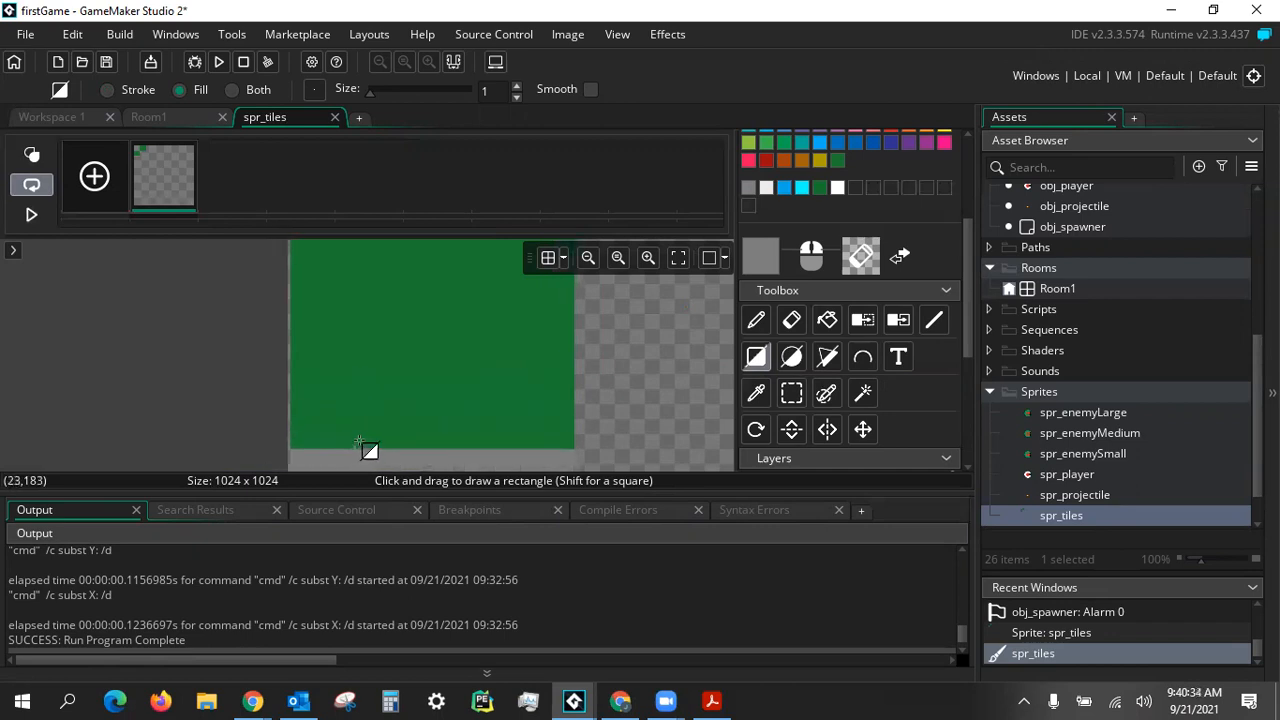
middle_click_drag(441, 431, 522, 375)
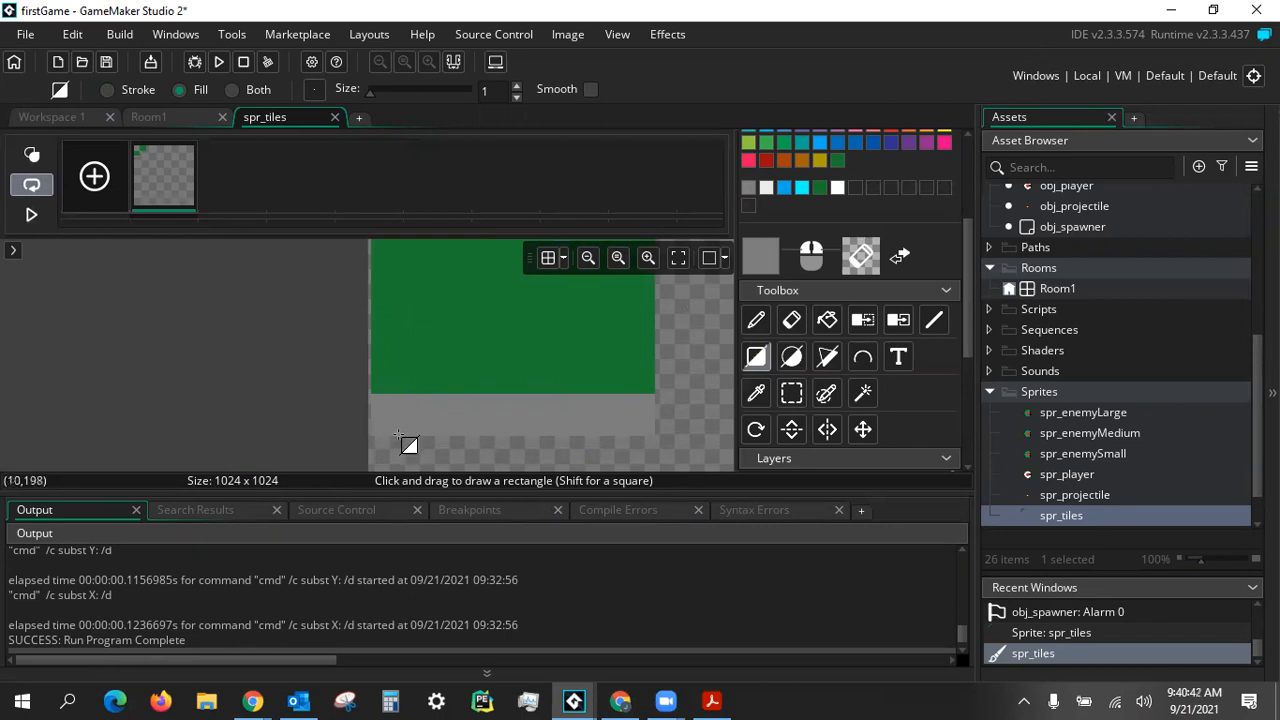
left_click_drag(398, 424, 371, 254)
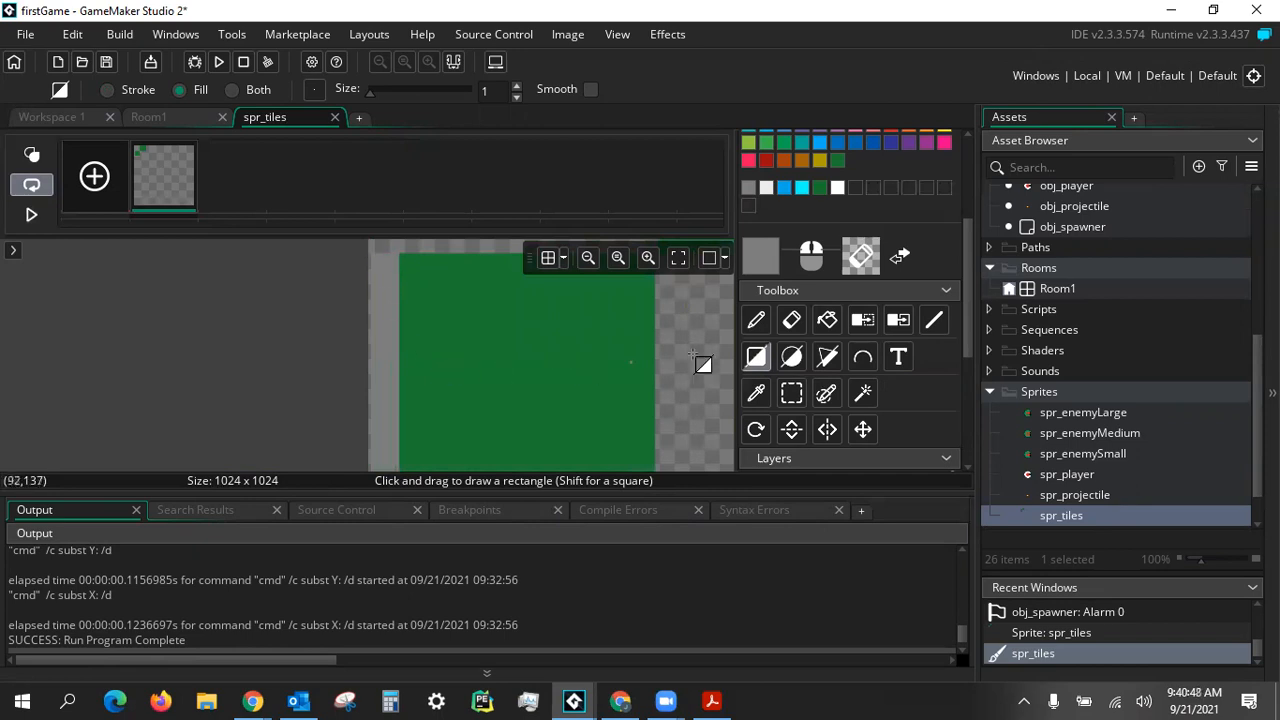
Draw filled grey strips along the top and right edges of the lower green square to close its border
middle_click_drag(703, 342, 638, 366)
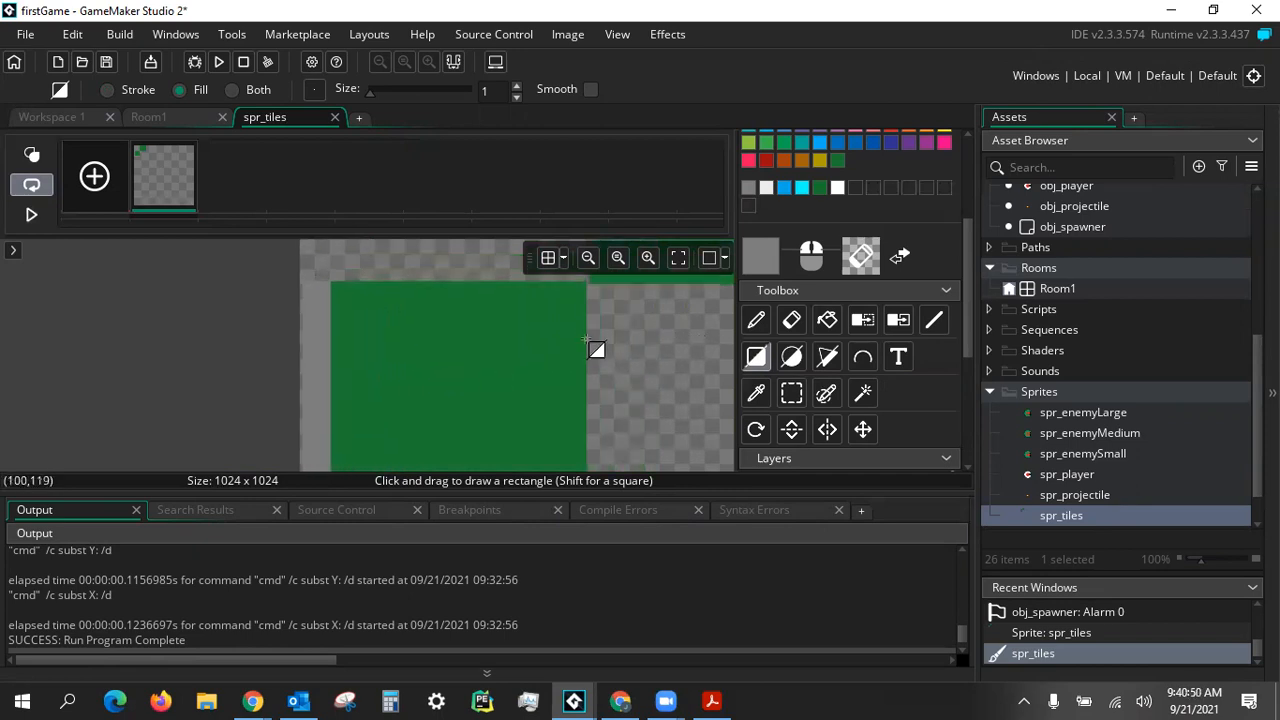
left_click_drag(587, 324, 606, 344)
left_click_drag(560, 307, 315, 282)
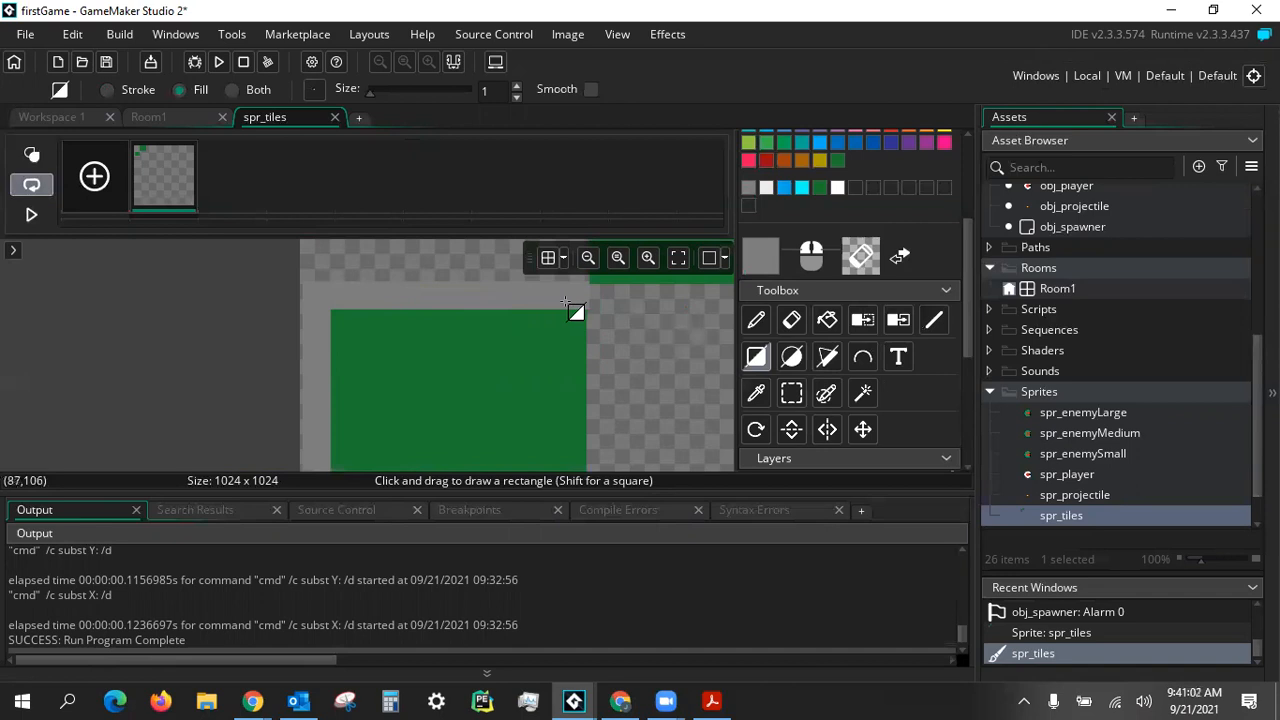
left_click_drag(563, 303, 578, 369)
scroll(574, 369, "down", 3)
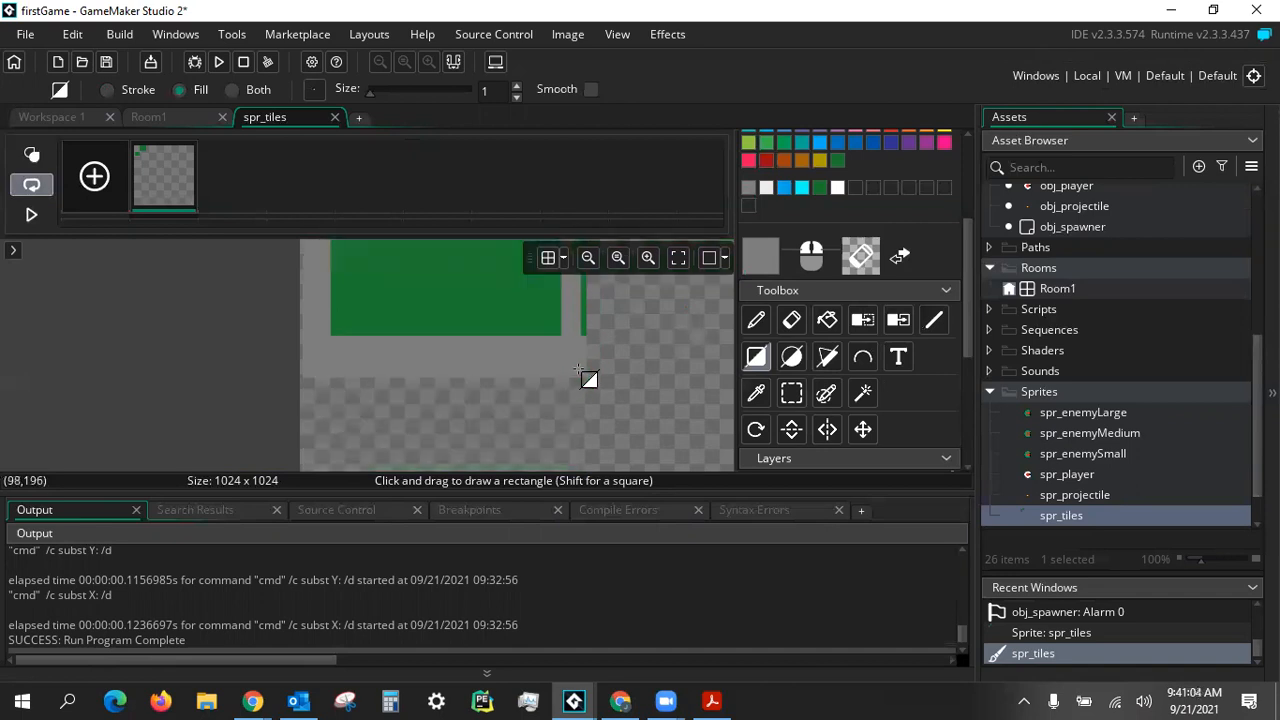
scroll(632, 340, "up", 3)
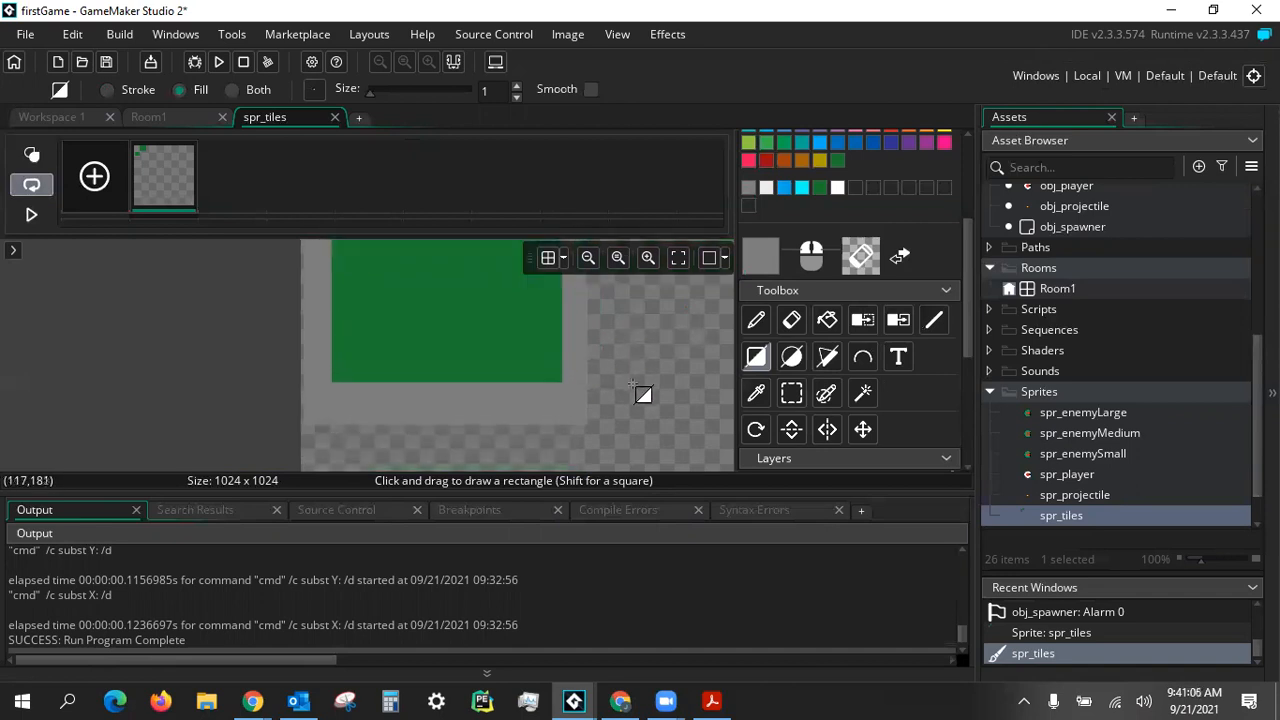
Select the whole grey-bordered green tile with a rectangular selection and cut it for use as a brush
scroll(629, 319, "down", 1, "ctrl")
middle_click_drag(629, 325, 555, 385)
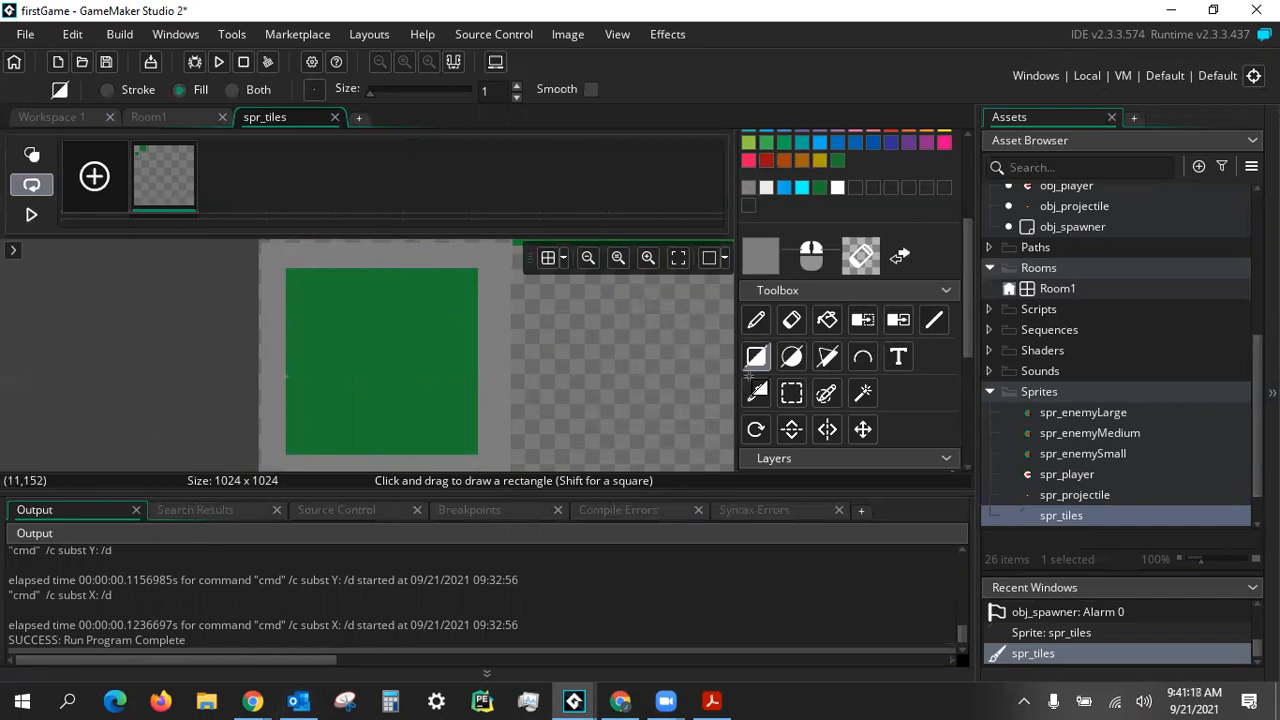
left_click(791, 393)
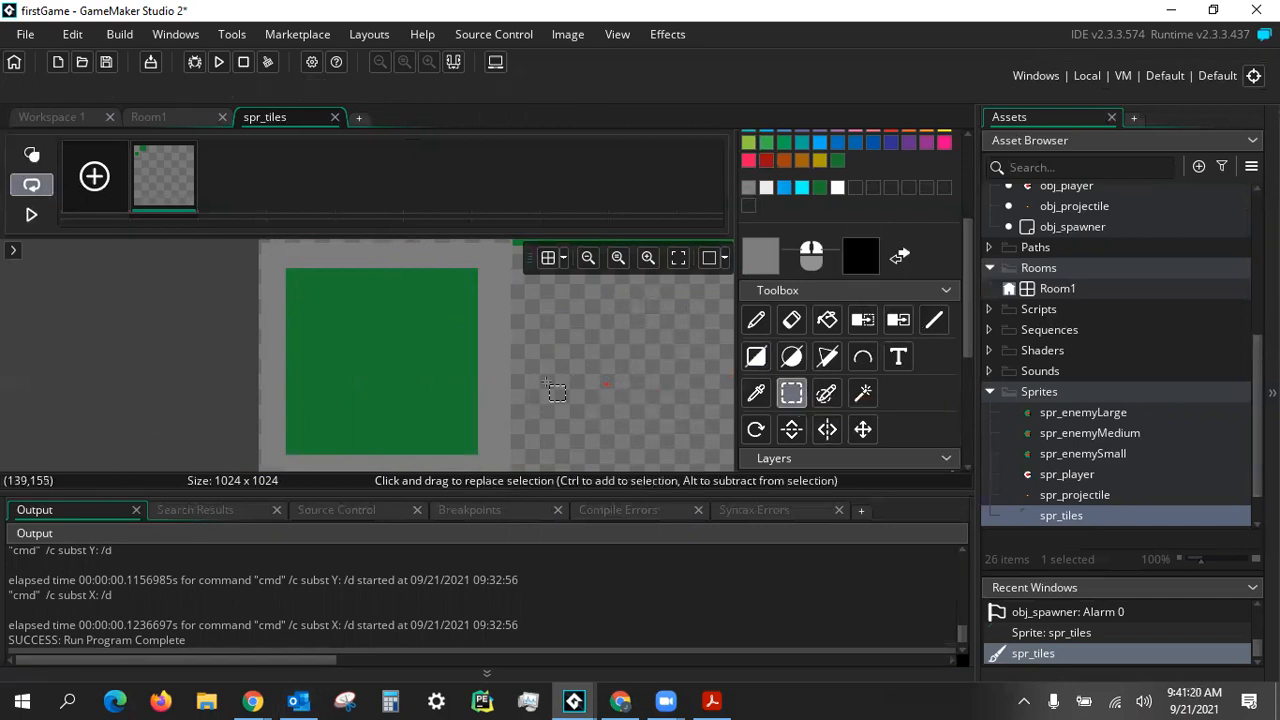
scroll(520, 390, "down", 1)
scroll(517, 446, "down", 1)
middle_click_drag(540, 432, 478, 403)
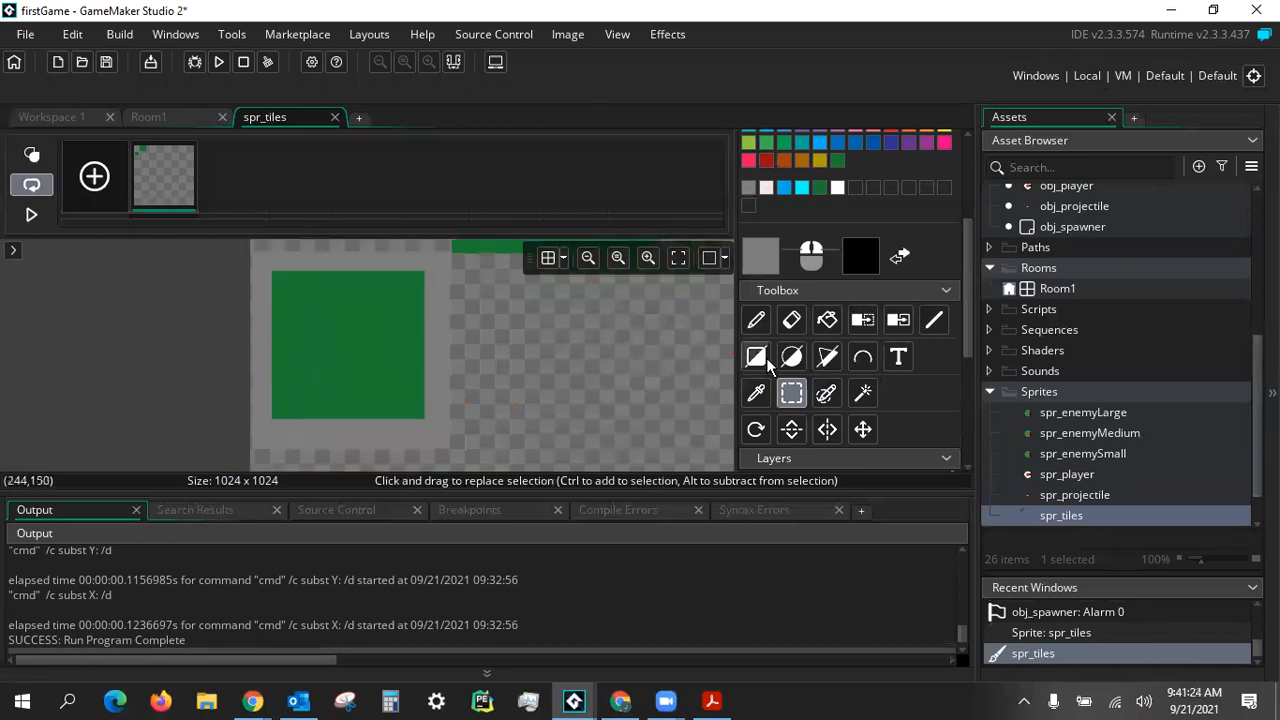
left_click_drag(452, 455, 253, 258)
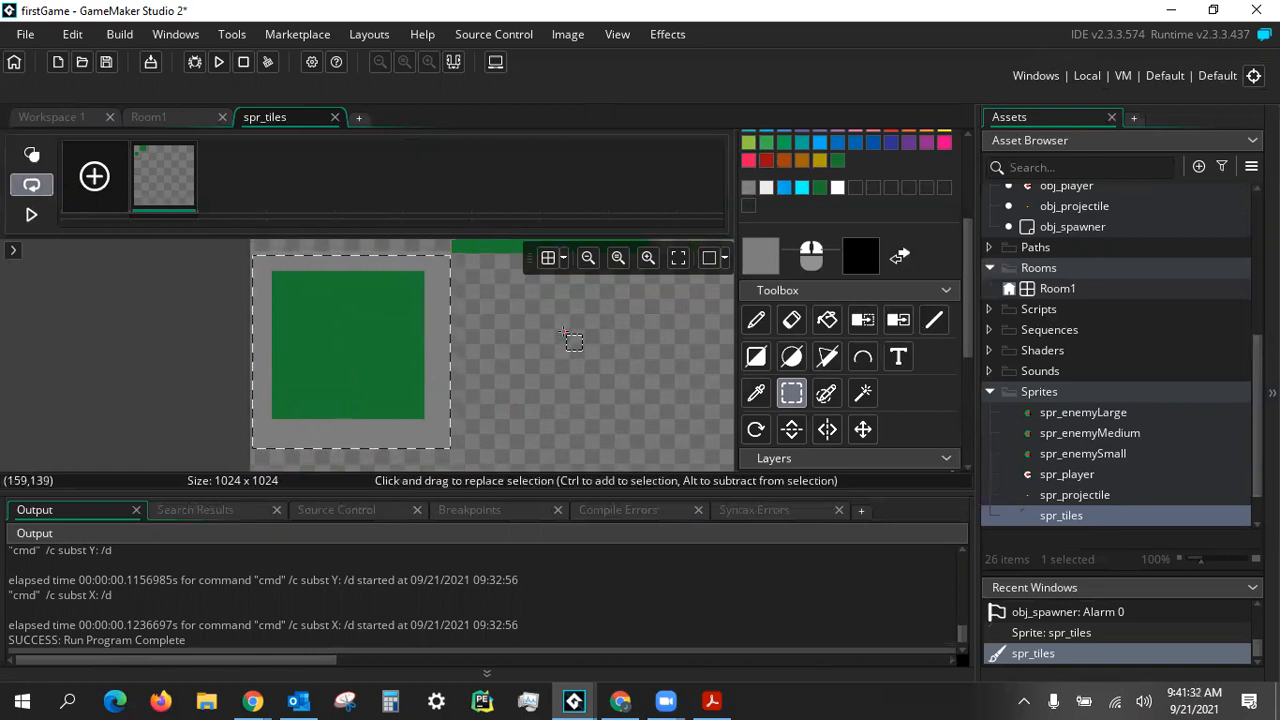
key("ctrl+x")
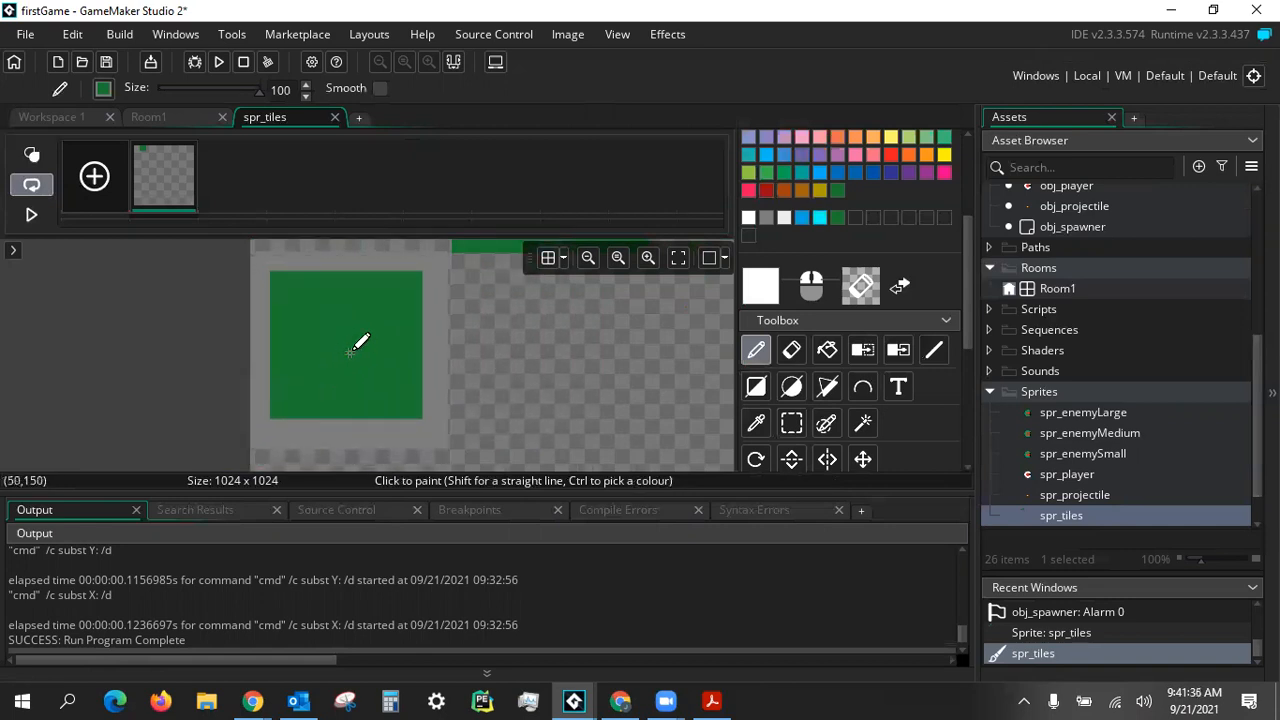
Stamp the bordered tile back into its original spot and place a copy directly to its right
left_click(351, 352)
middle_click_drag(576, 350, 330, 468)
mouse_move(450, 342)
middle_mouse_down()
mouse_move(388, 436)
mouse_move(523, 266)
middle_mouse_up()
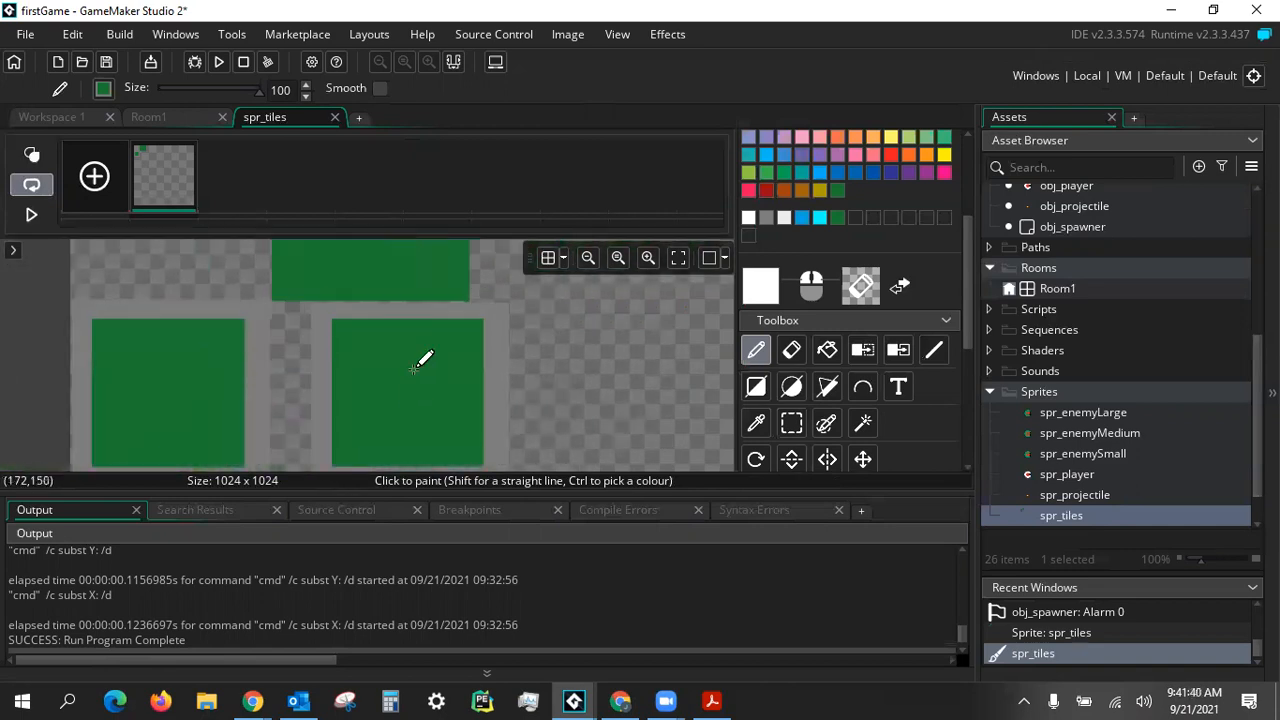
middle_click_drag(413, 400, 417, 355)
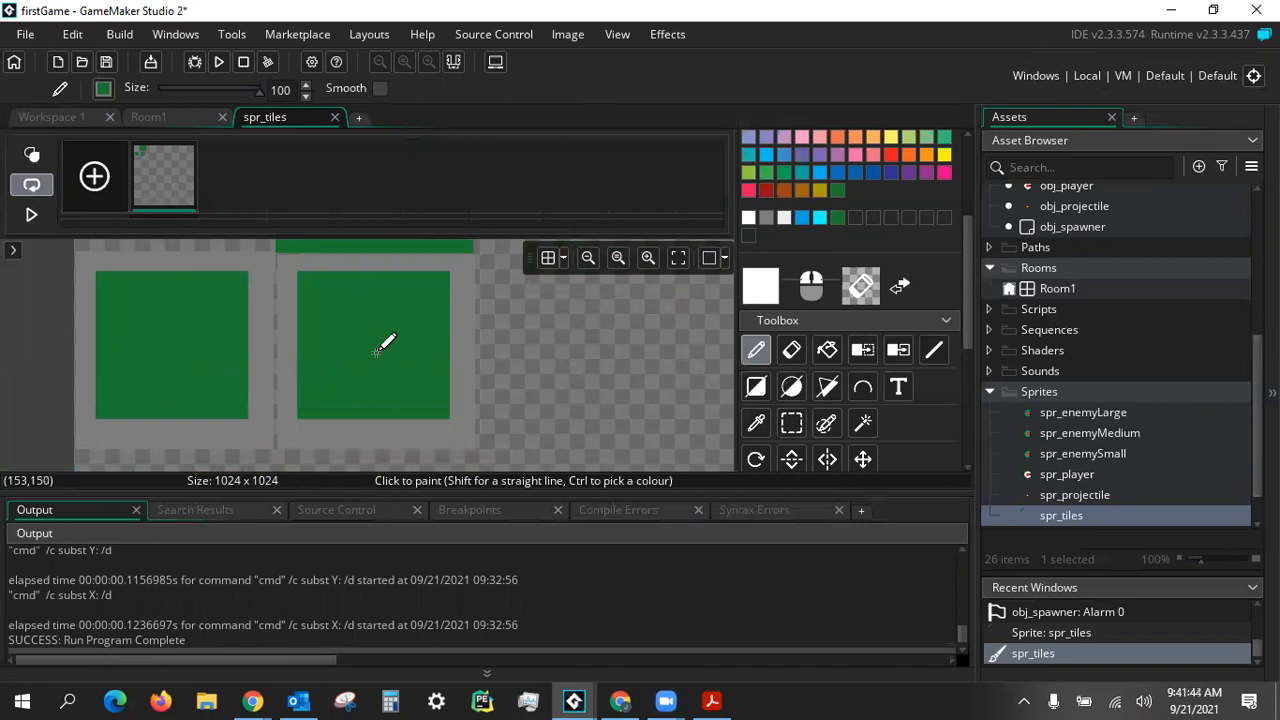
left_click(376, 352)
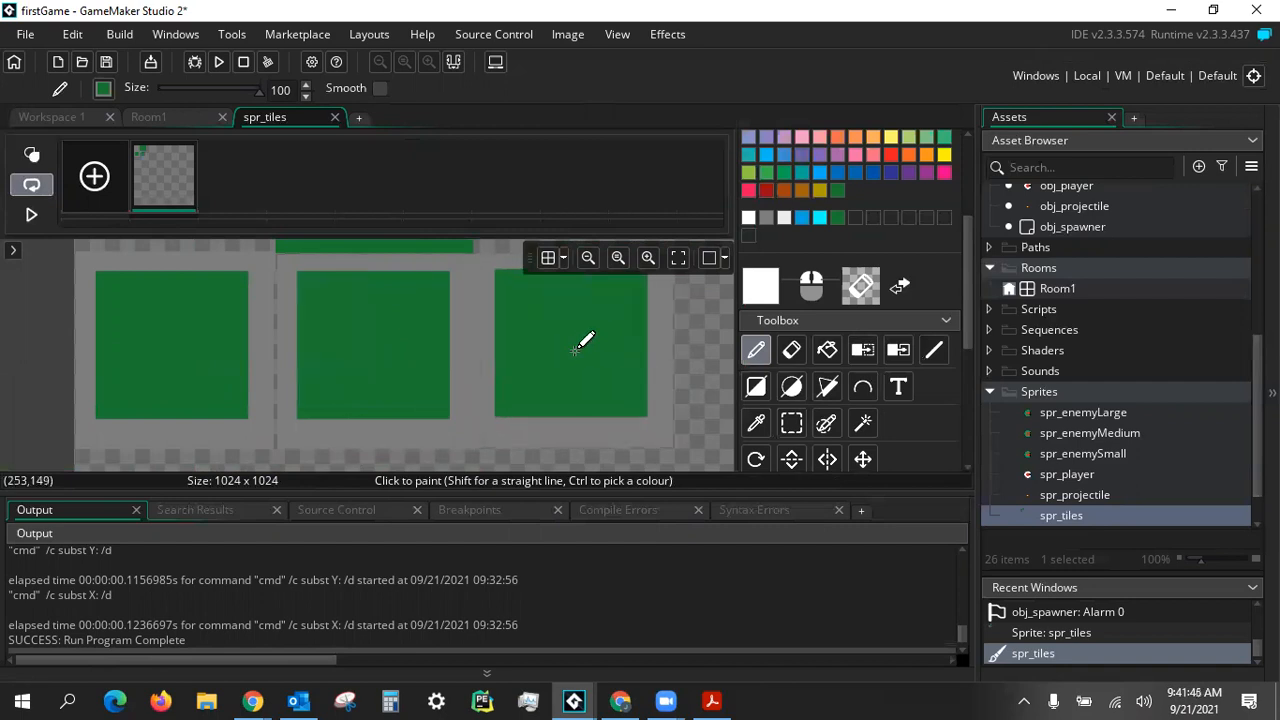
Stamp more copies of the bordered tile in the third column and at the start of the third row
middle_click_drag(586, 337, 499, 551)
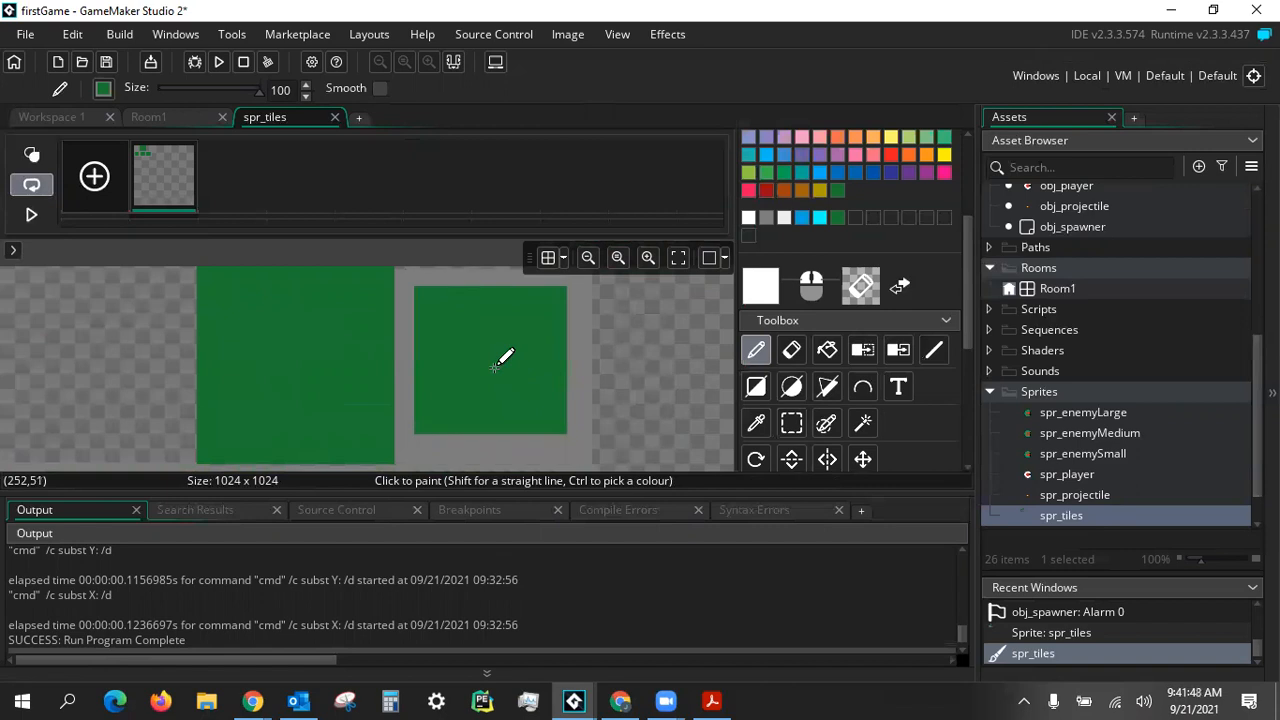
middle_click_drag(487, 380, 557, 217)
middle_click_drag(356, 398, 422, 234)
middle_click_drag(337, 400, 337, 351)
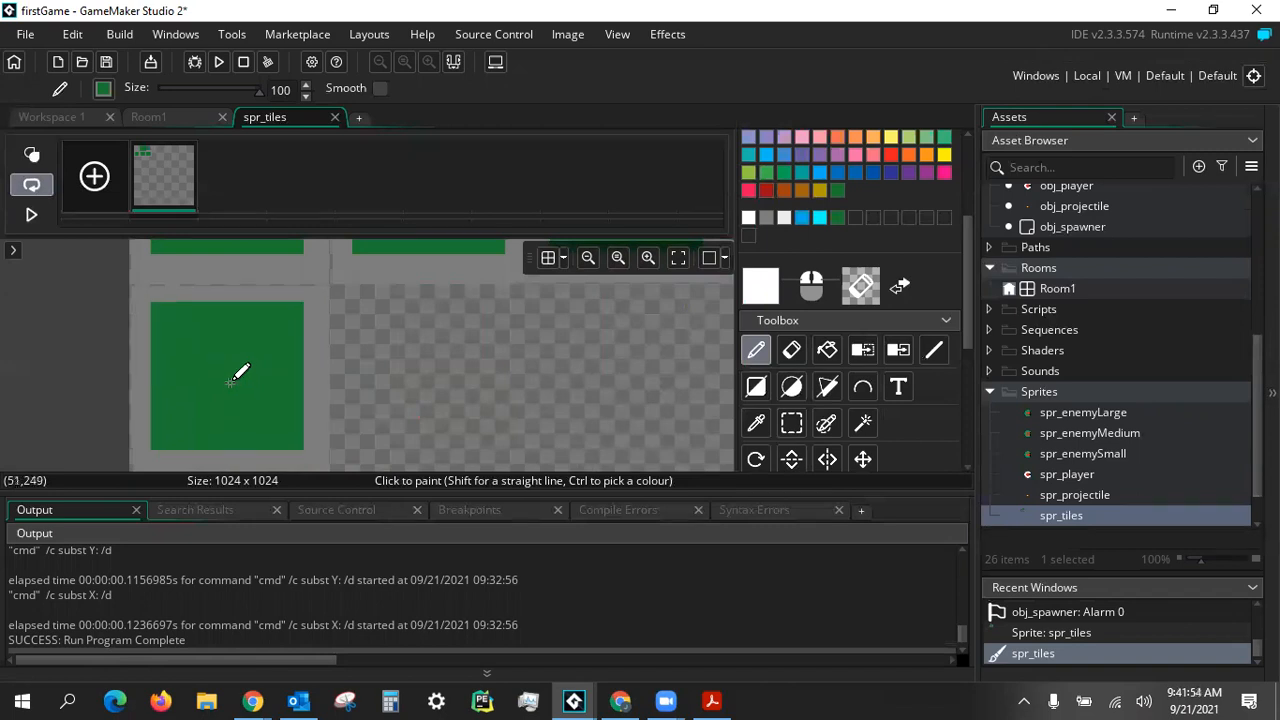
left_click(232, 375)
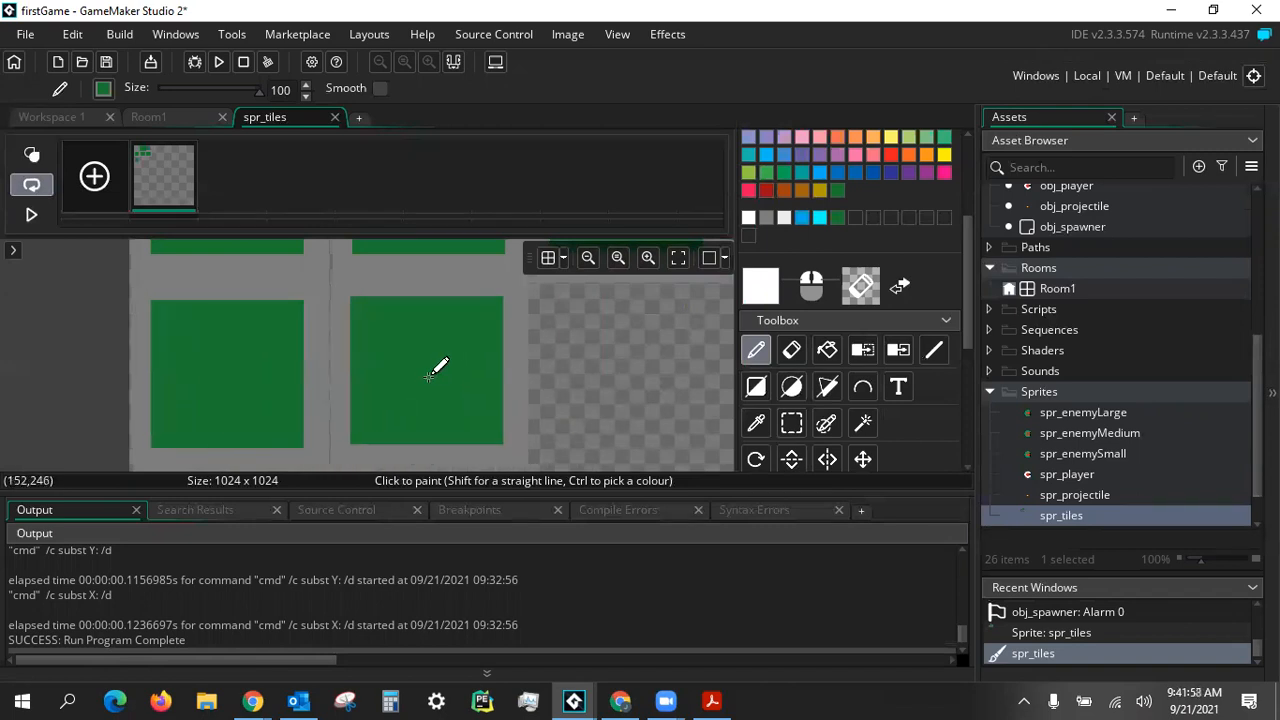
Stamp copies of the bordered tile across the rest of the third row and at the start of the fourth row
left_click(429, 381)
middle_click_drag(554, 380, 362, 378)
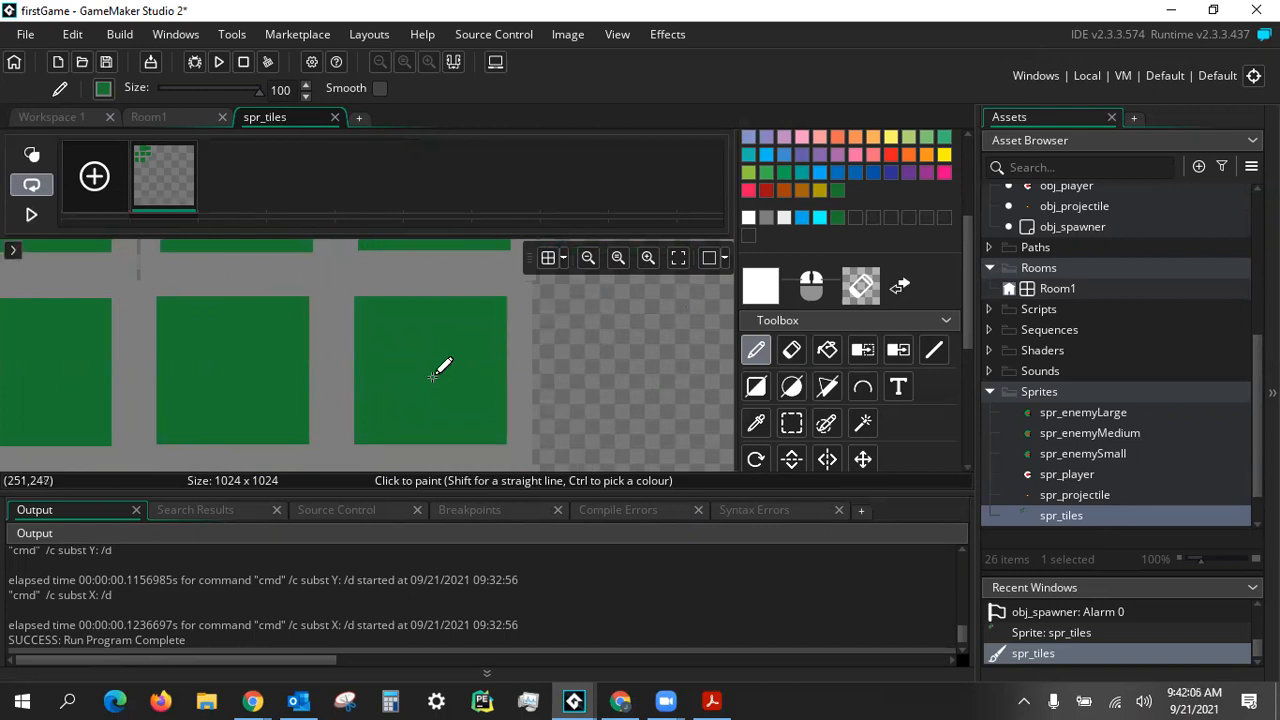
middle_click_drag(408, 403, 720, 294)
middle_click_drag(396, 383, 407, 311)
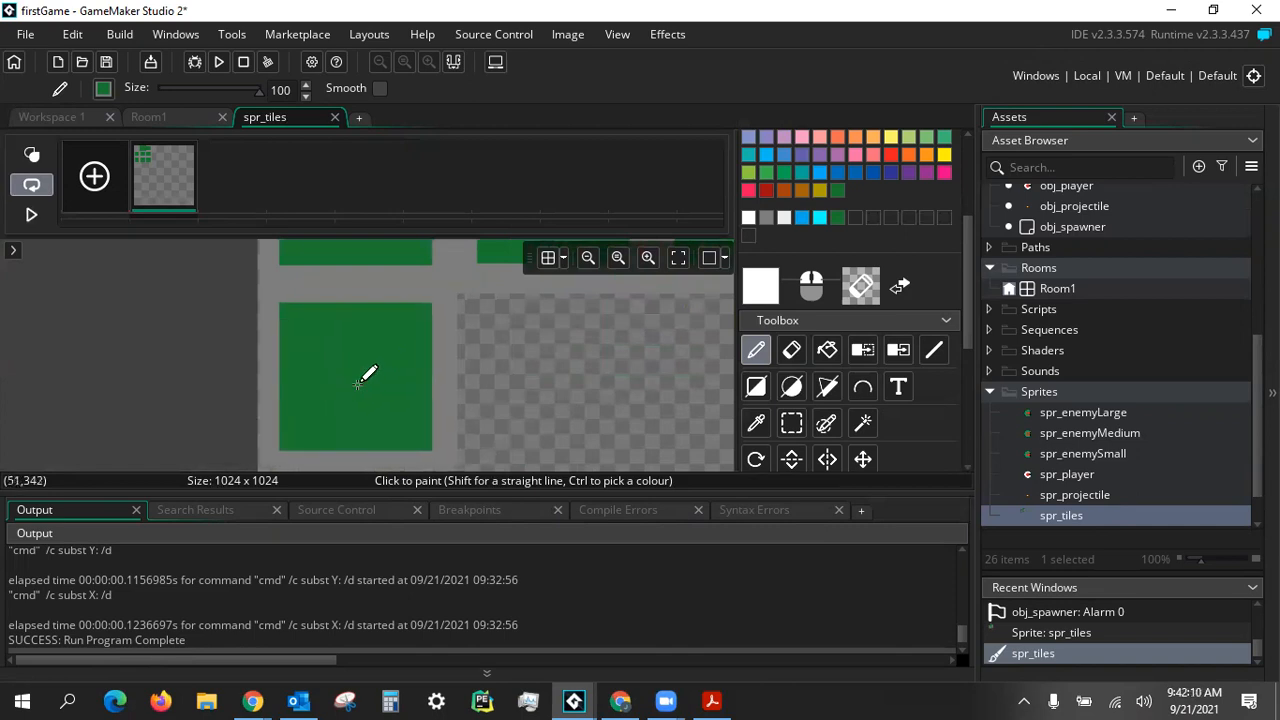
left_click(356, 375)
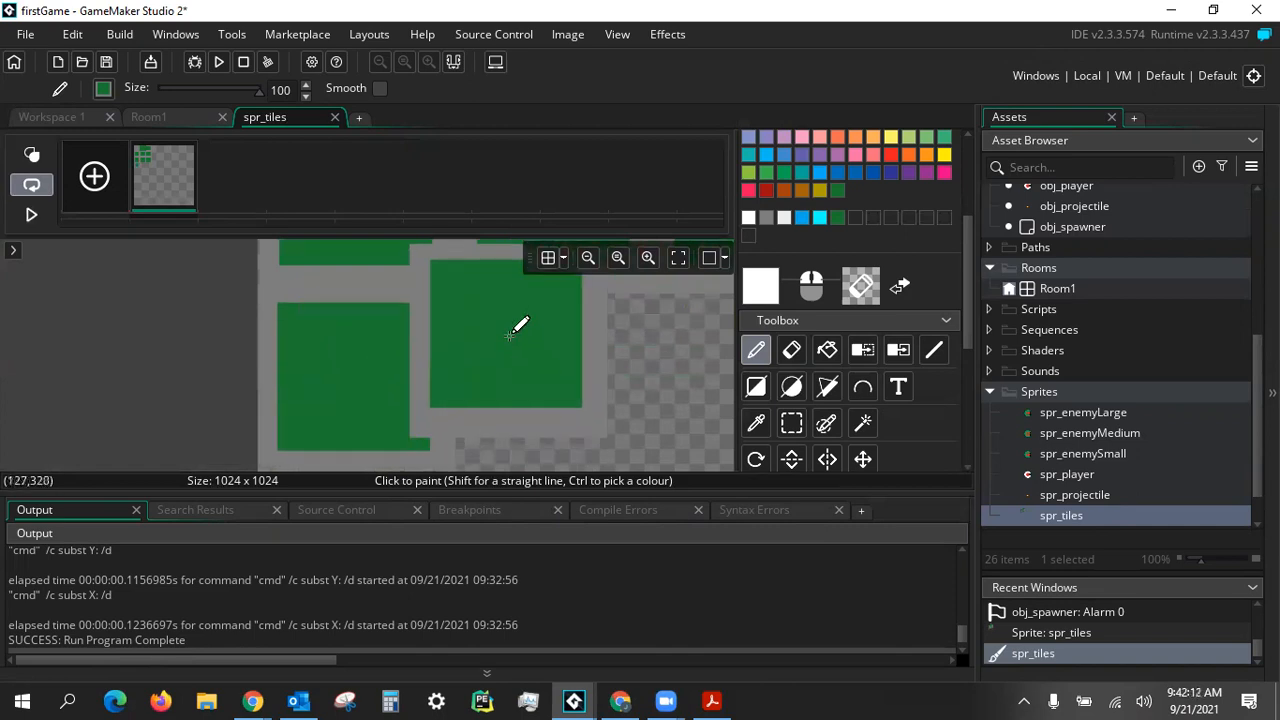
Set up the filled Rectangle tool with the tile green and the size 15 square brush
middle_click_drag(507, 334, 444, 436)
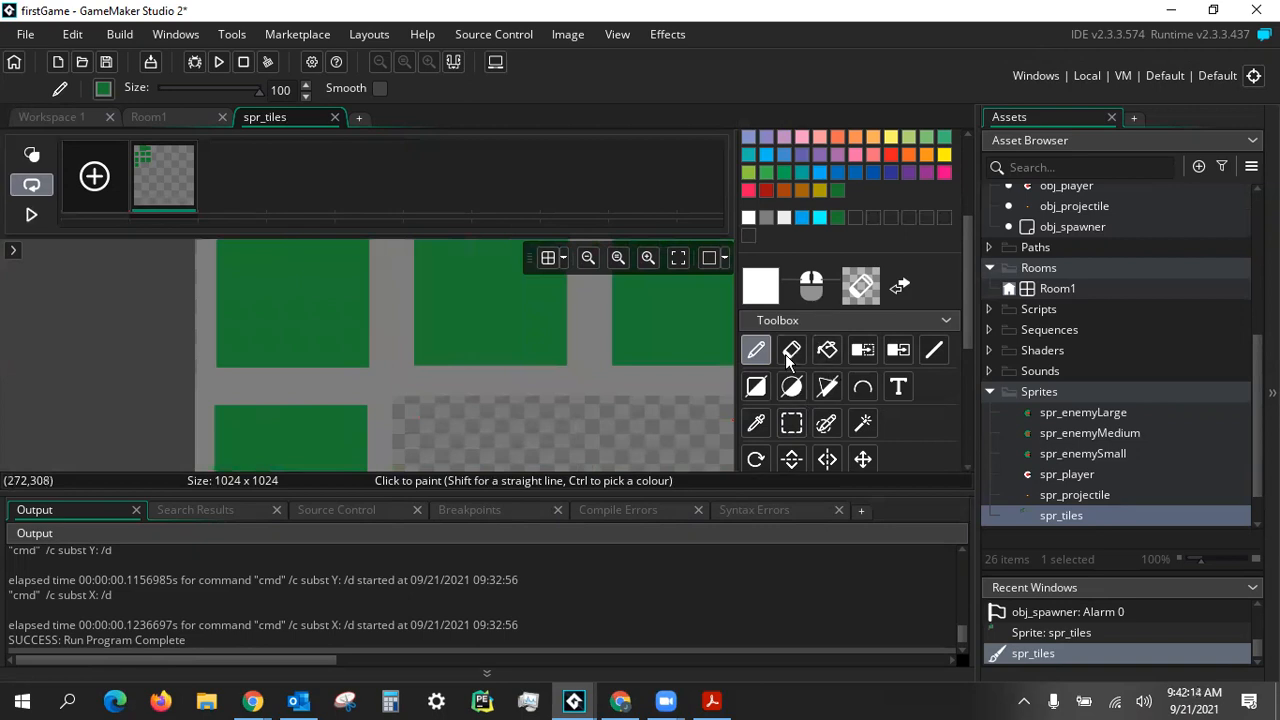
left_click(763, 385)
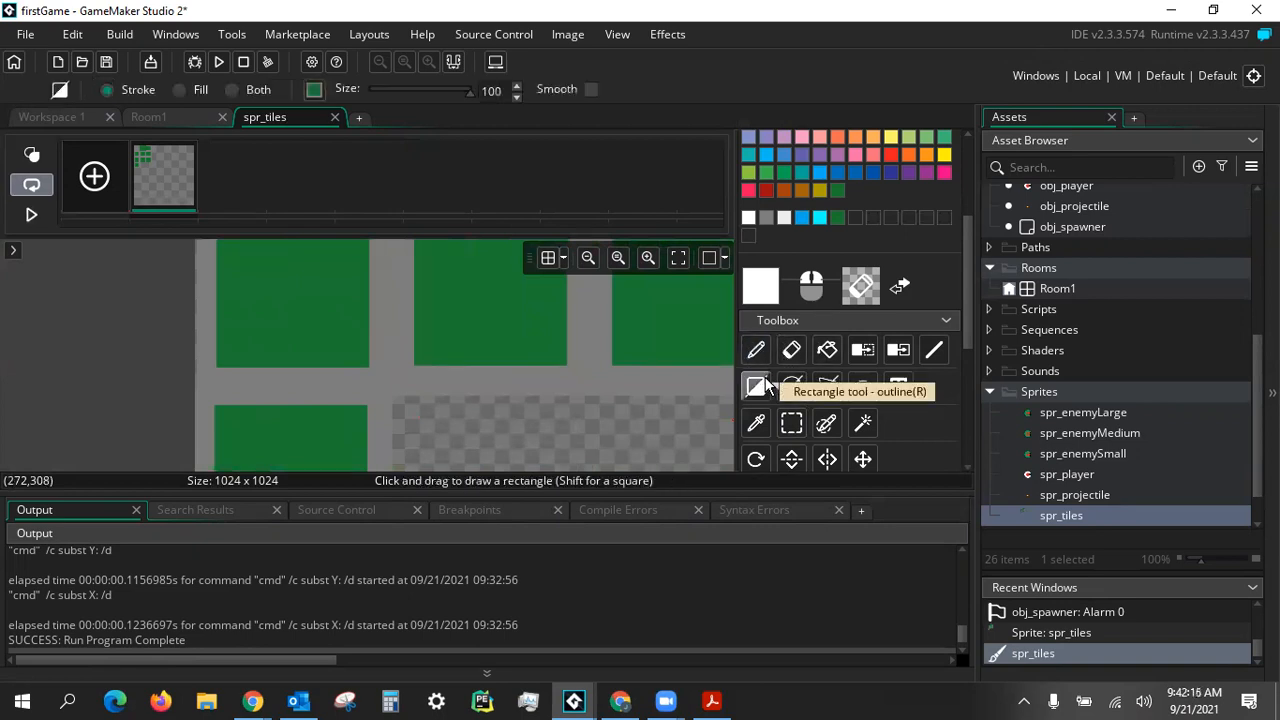
middle_click_drag(466, 240, 427, 375)
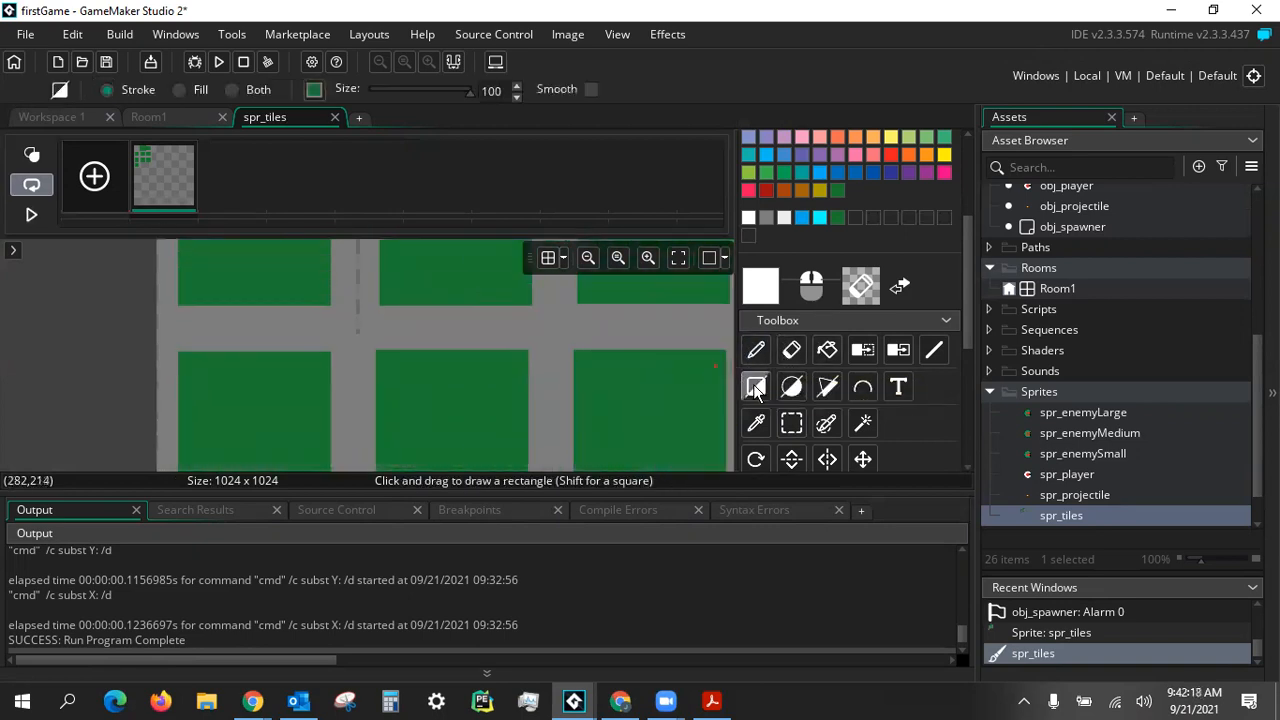
left_click(756, 388)
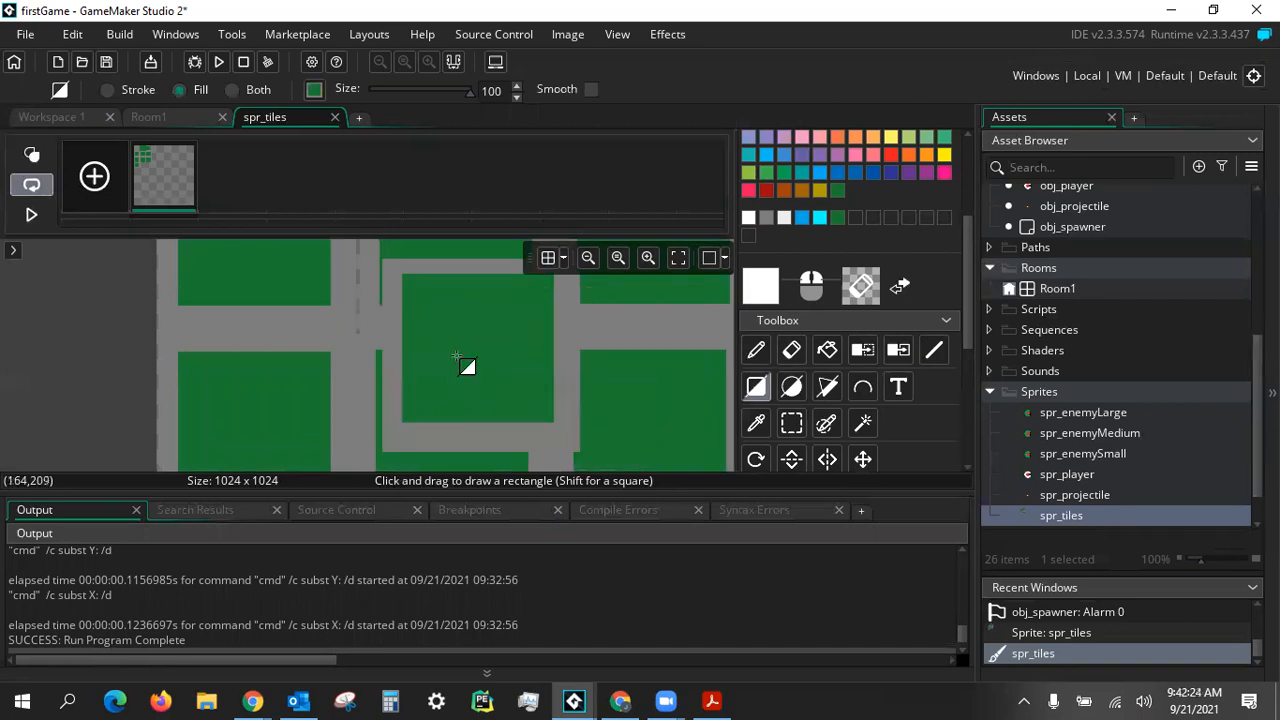
left_click(838, 216)
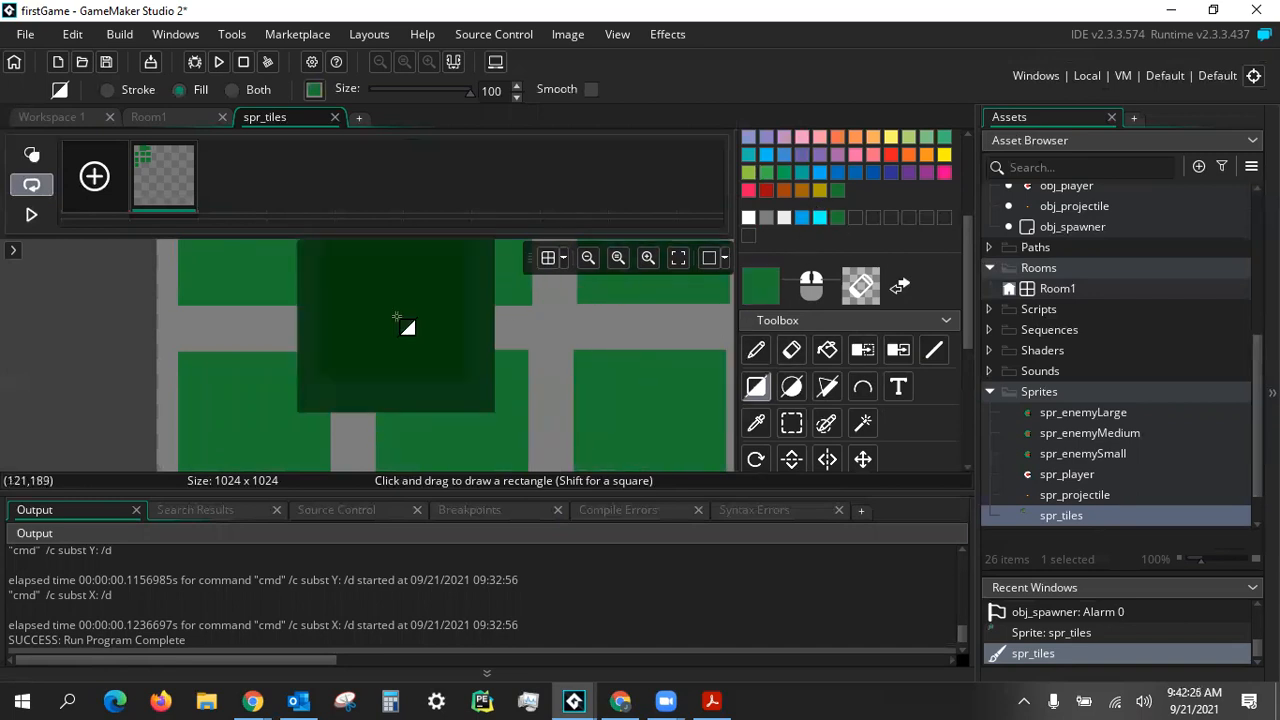
scroll(789, 202, "up", 4)
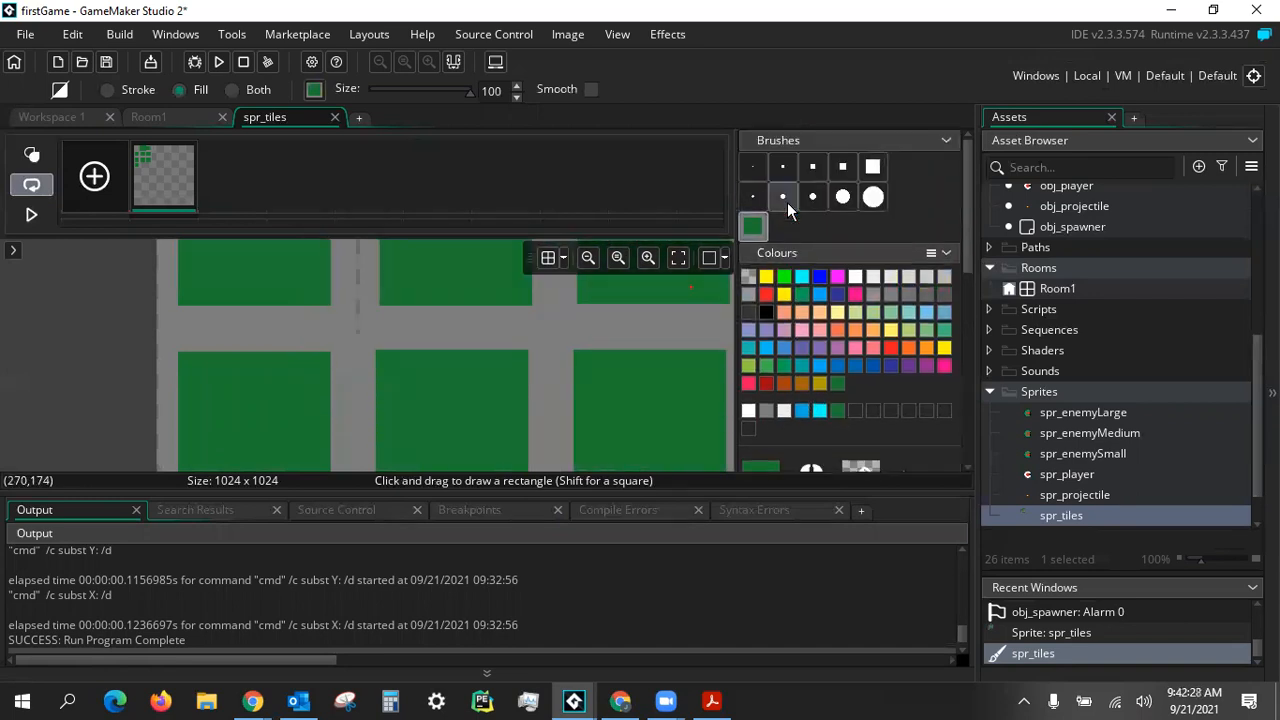
left_click(872, 170)
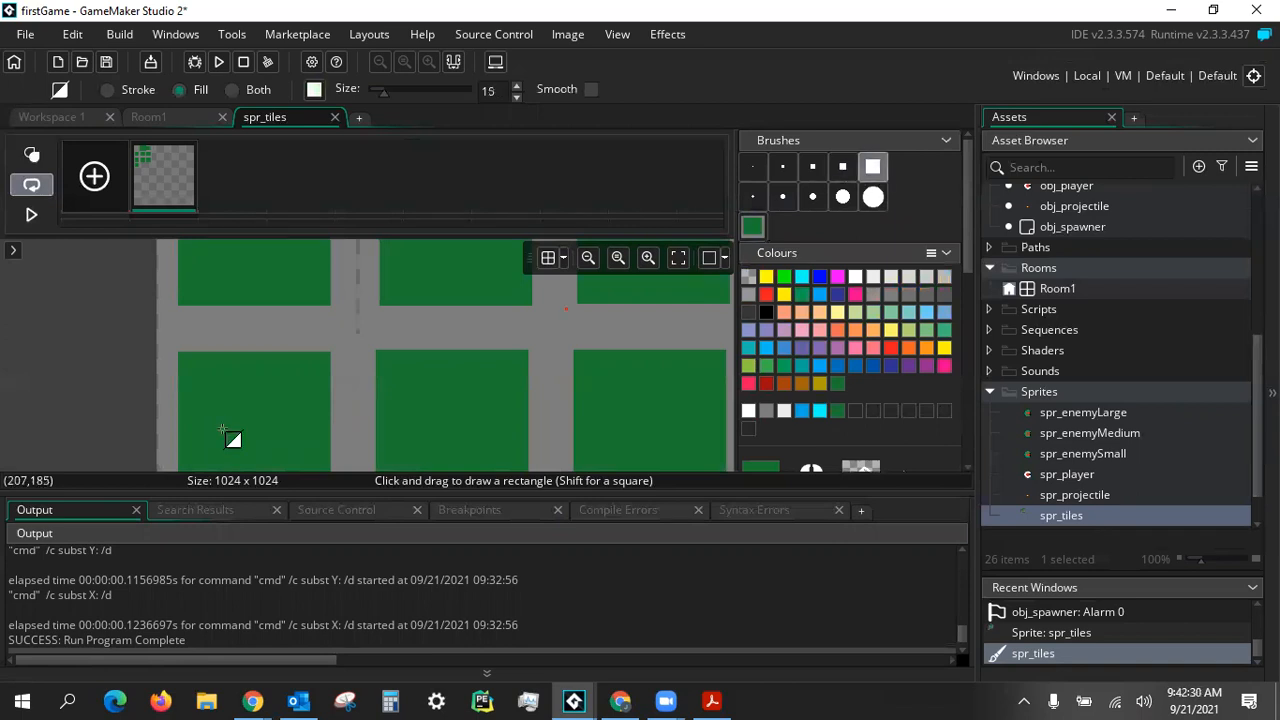
Try to cover the right border of the second row's first tile with small filled green rectangles
mouse_move(279, 411)
middle_mouse_down()
mouse_move(292, 319)
mouse_move(331, 266)
mouse_move(343, 314)
mouse_move(300, 329)
mouse_move(324, 432)
mouse_move(325, 347)
middle_mouse_up()
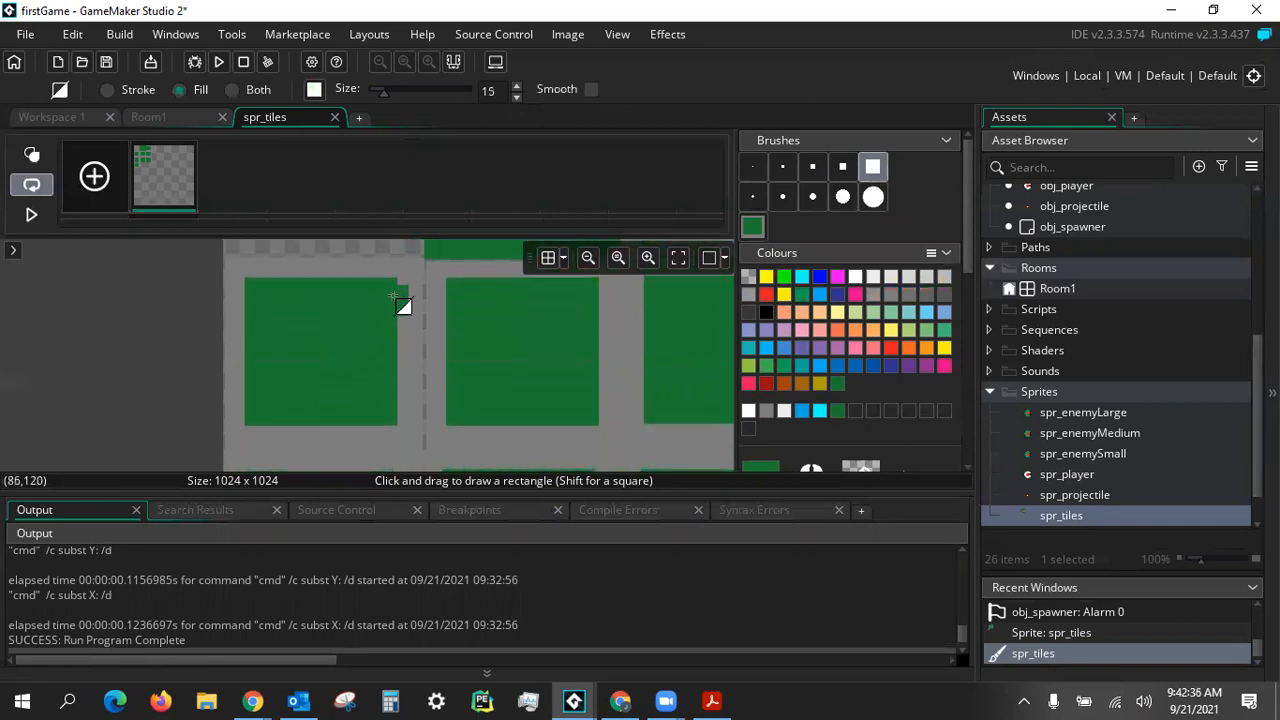
left_click_drag(408, 292, 412, 330)
left_click_drag(405, 90, 416, 90)
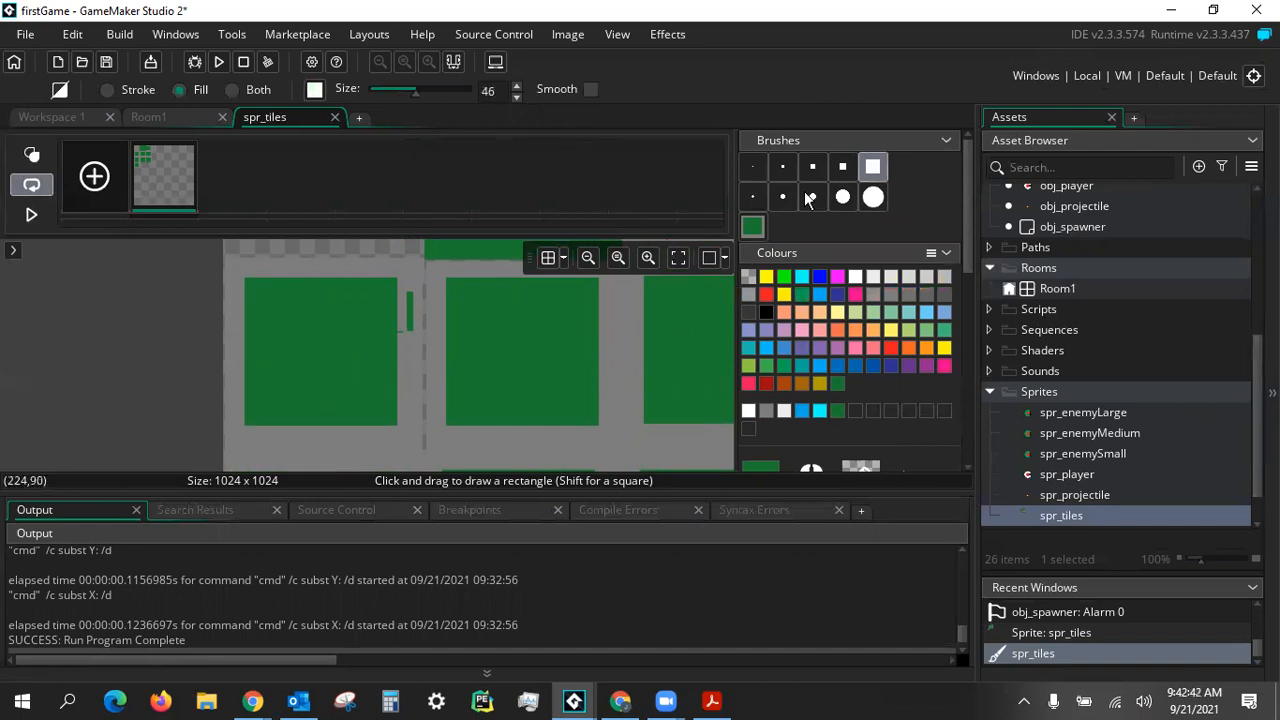
left_click(753, 226)
left_click(880, 166)
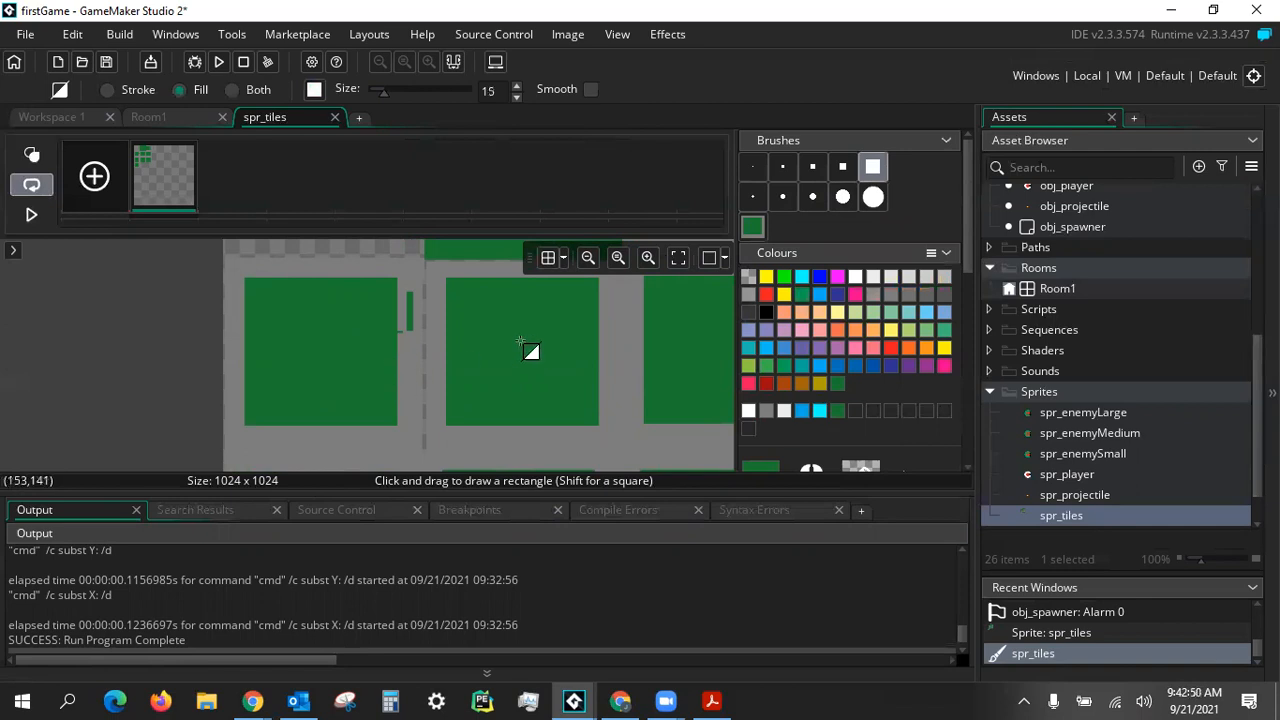
scroll(390, 350, "up", 4)
left_click_drag(462, 362, 483, 357)
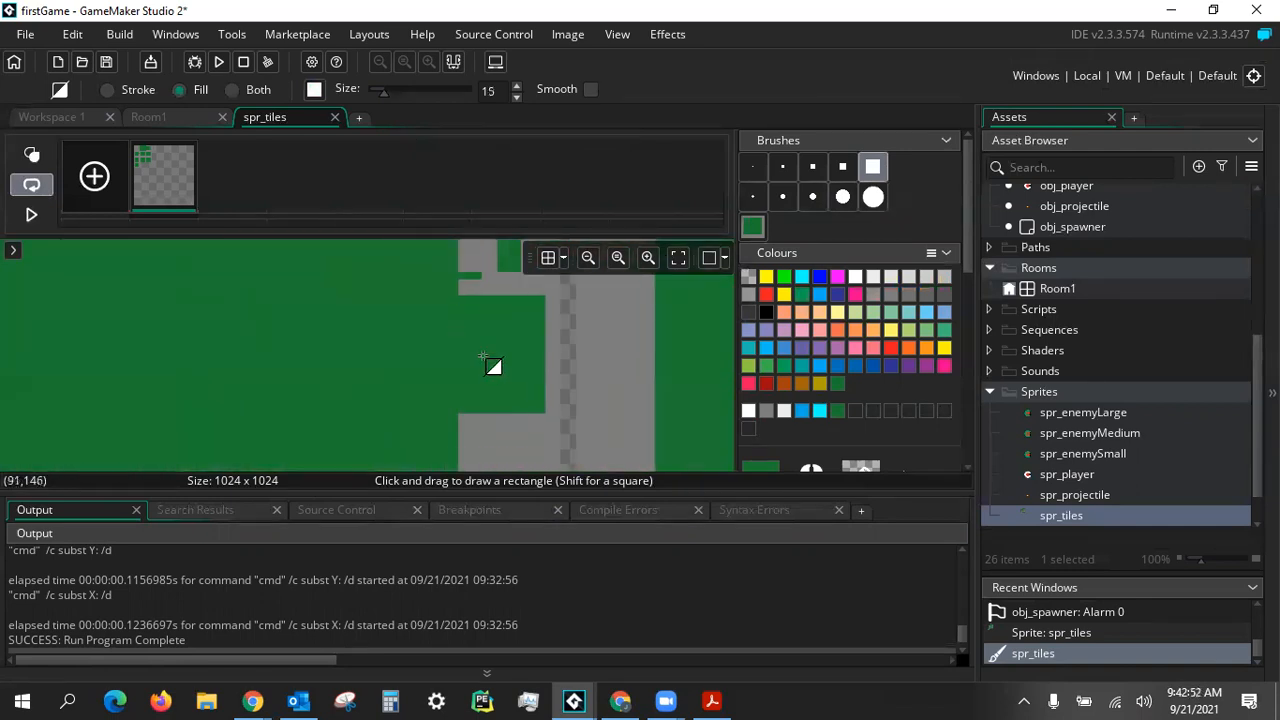
left_click_drag(431, 400, 481, 347)
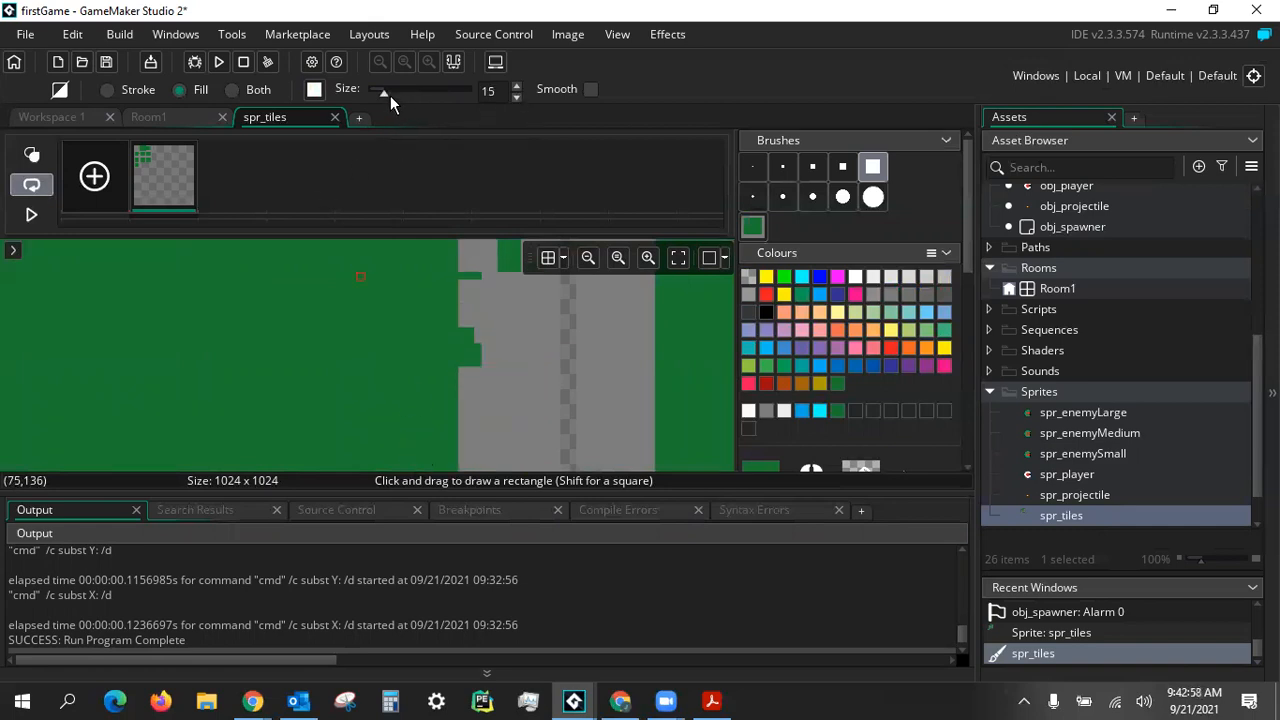
Paint green over the right border of the second row's first tile using the Pencil and the size 15 square brush
left_click(422, 94)
scroll(890, 320, "down", 3)
left_click(757, 433)
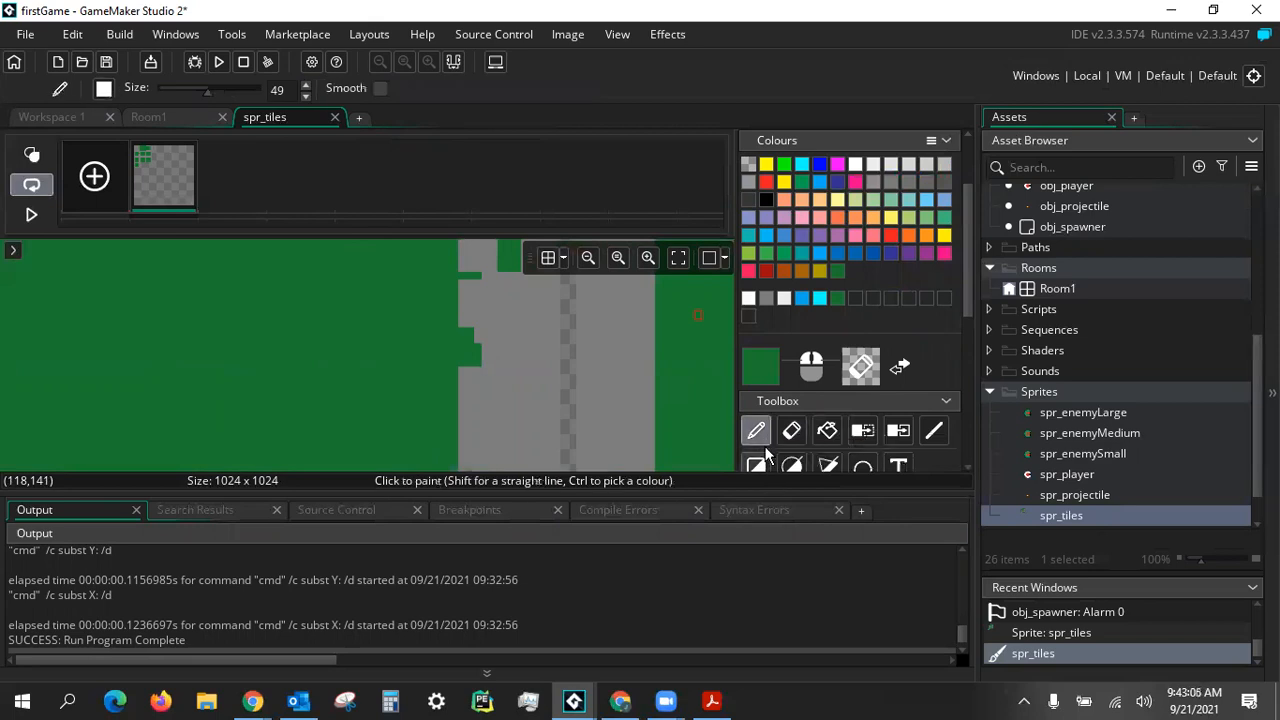
left_click(873, 166)
left_click(405, 330)
left_click_drag(405, 330, 440, 324)
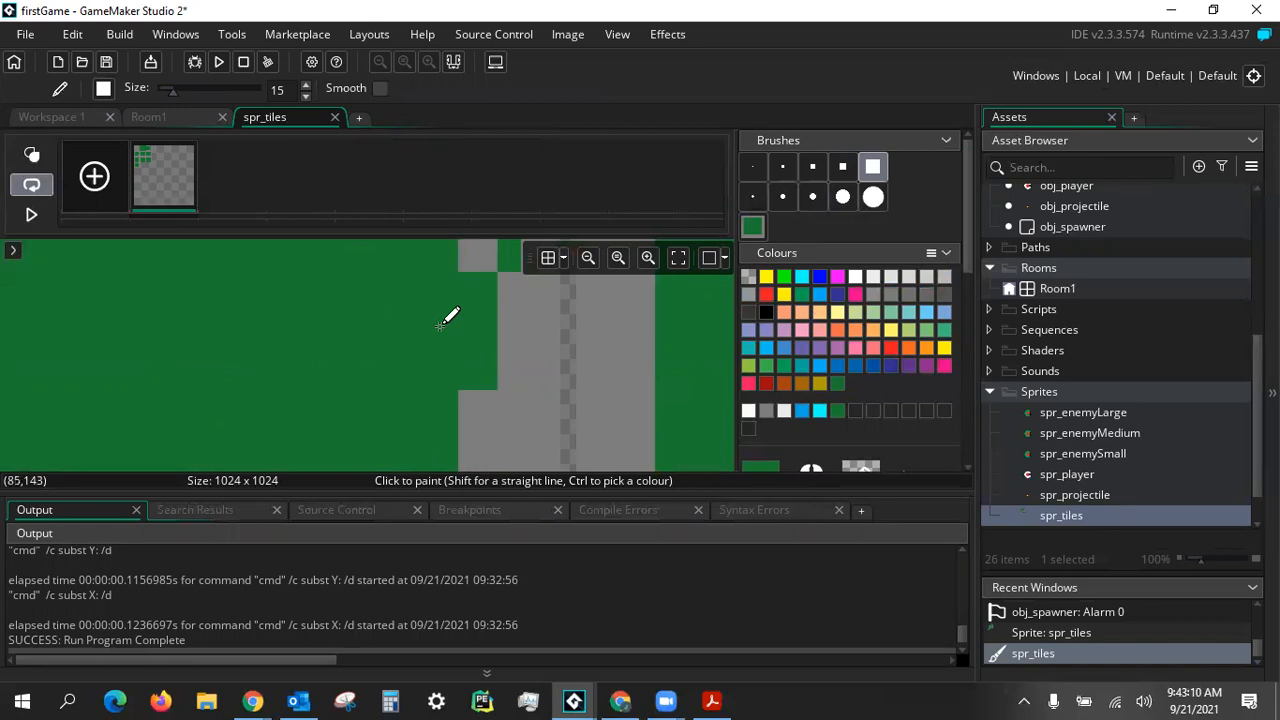
scroll(395, 340, "down", 4)
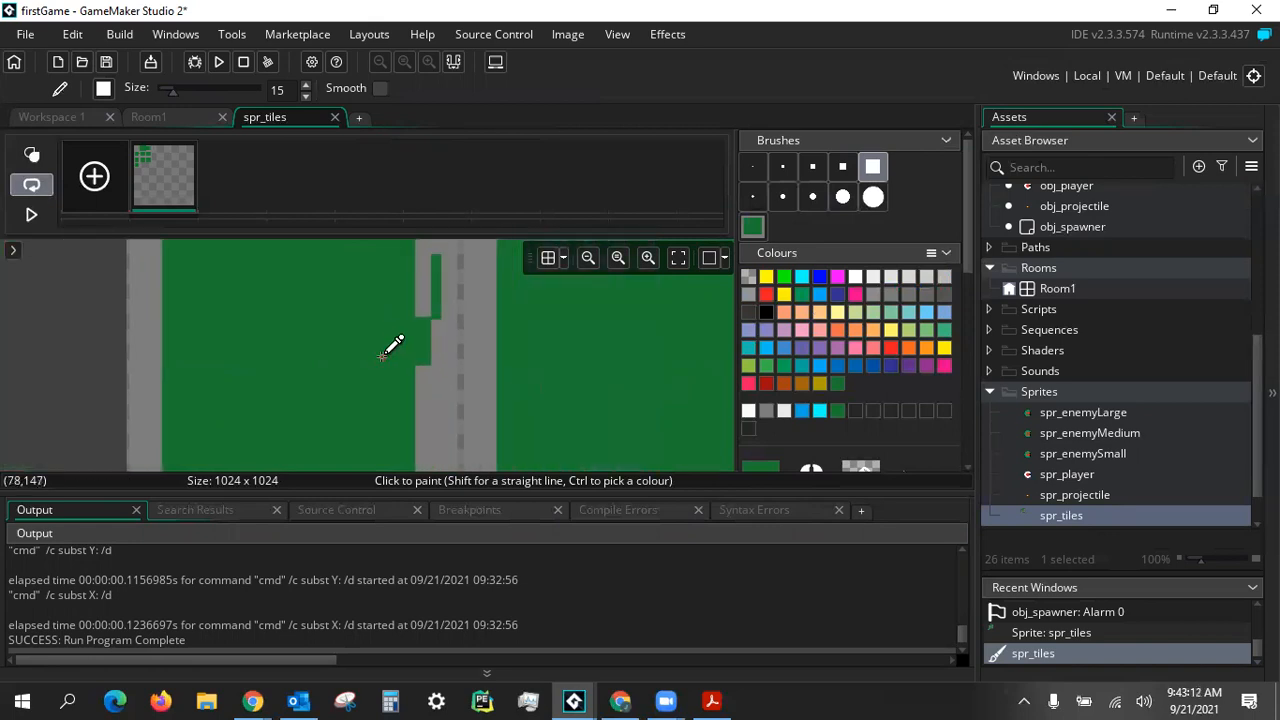
mouse_move(373, 344)
left_mouse_down()
mouse_move(421, 280)
mouse_move(418, 320)
left_mouse_up()
left_click_drag(418, 350, 416, 438)
scroll(388, 352, "down", 1)
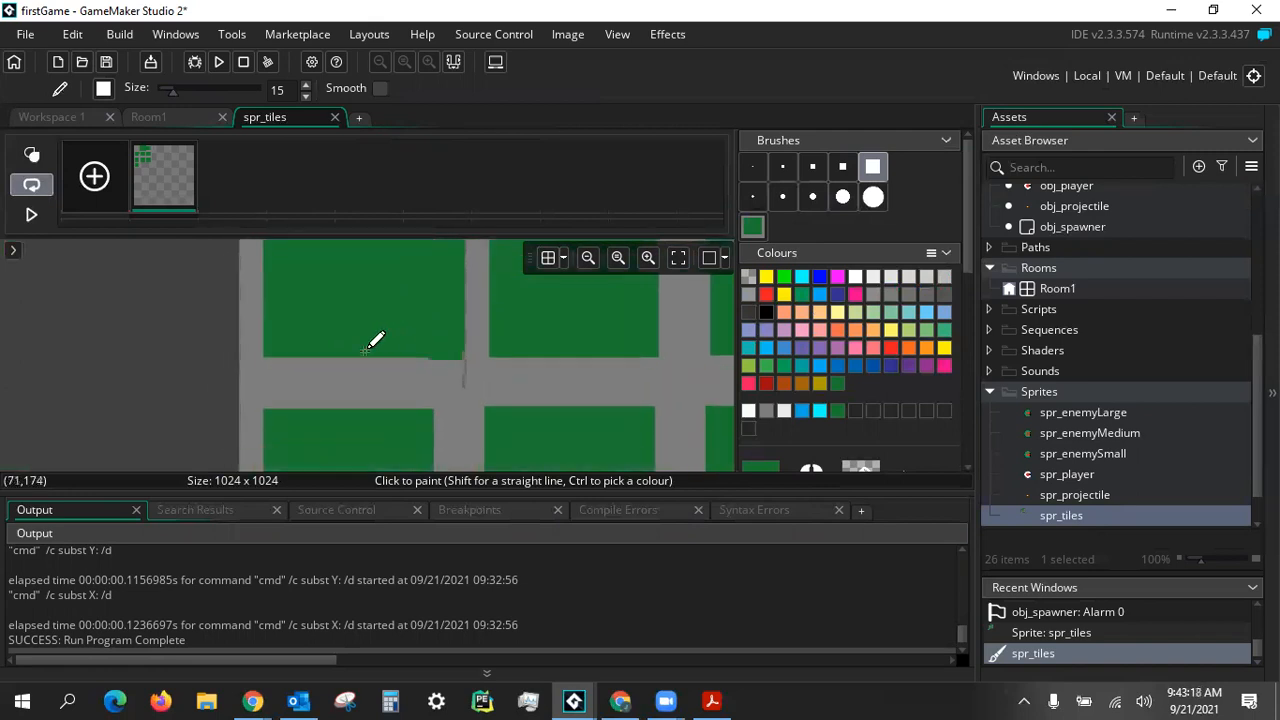
Paint green over the bottom border of the second row's first tile, undoing the stroke that spills into the left border
left_click(455, 355)
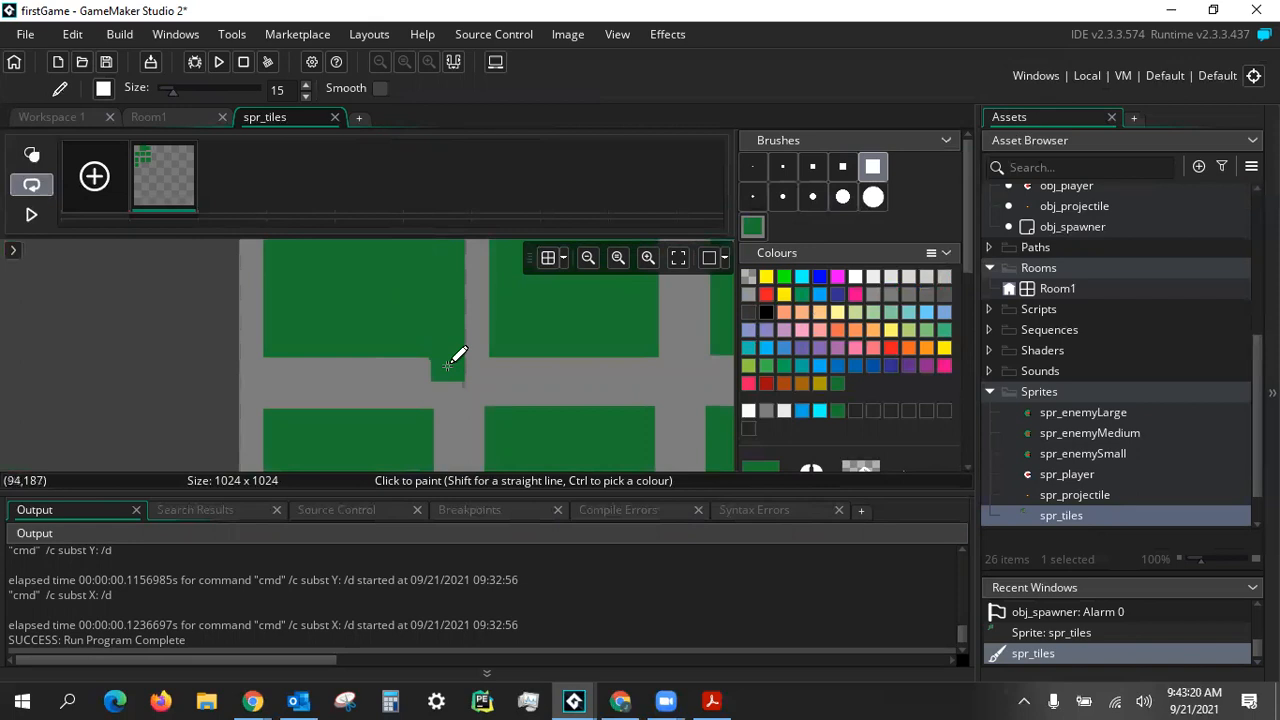
left_click_drag(455, 357, 255, 356)
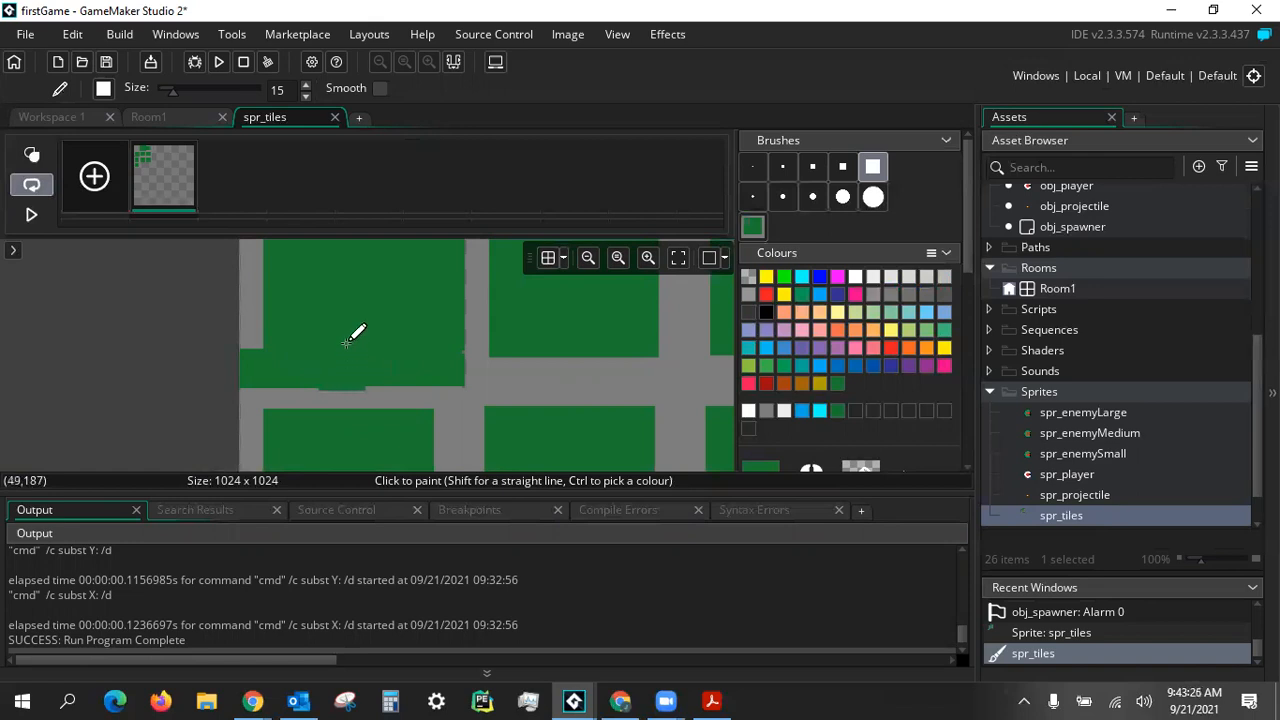
key("ctrl+z")
left_click(288, 362)
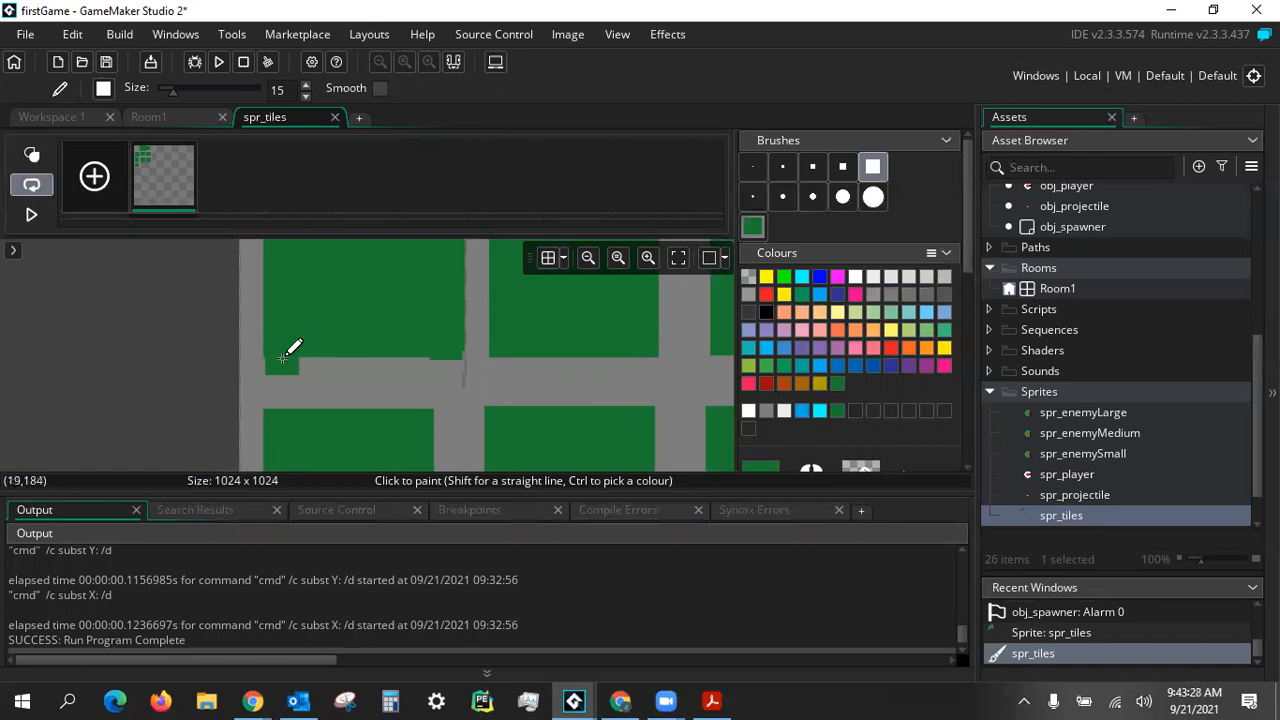
left_click_drag(283, 365, 448, 366)
Paint green over the top and left borders of the second row's middle tile, redoing the top stroke that reaches the right border
middle_click_drag(340, 286, 336, 402)
middle_click_drag(600, 425, 415, 377)
mouse_move(310, 307)
left_mouse_down()
mouse_move(292, 276)
mouse_move(471, 273)
left_mouse_up()
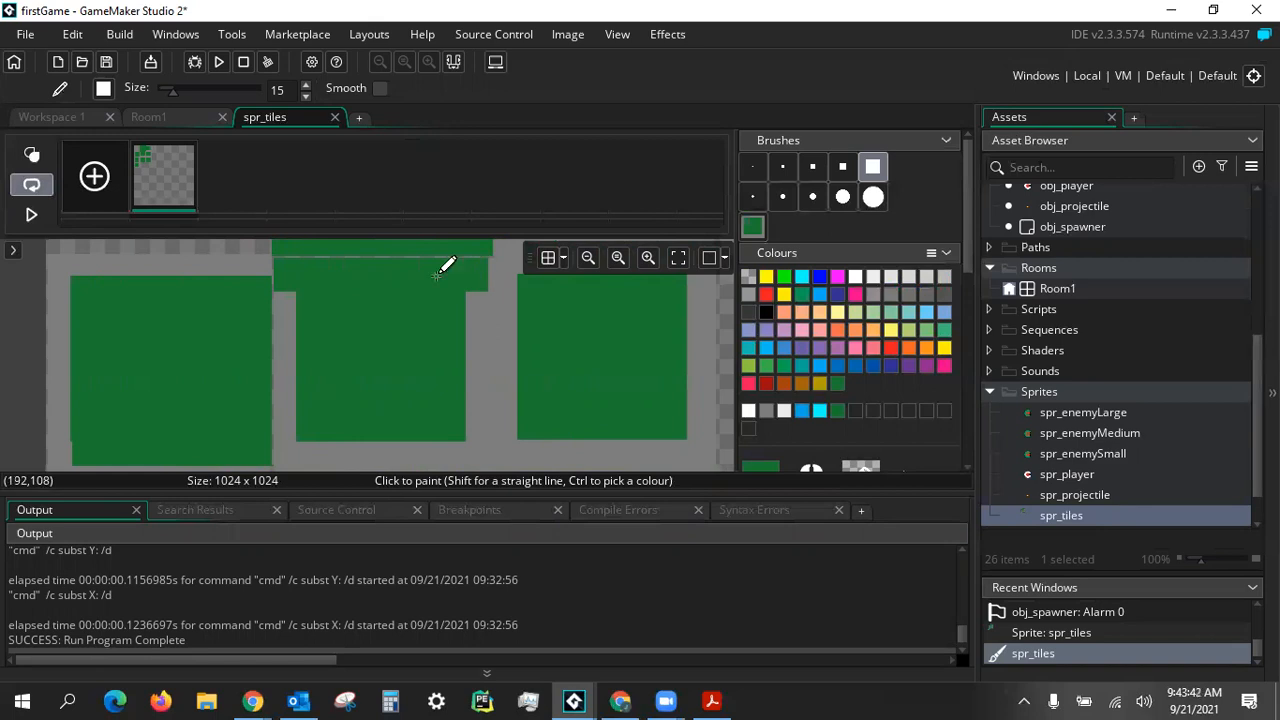
key("ctrl+z")
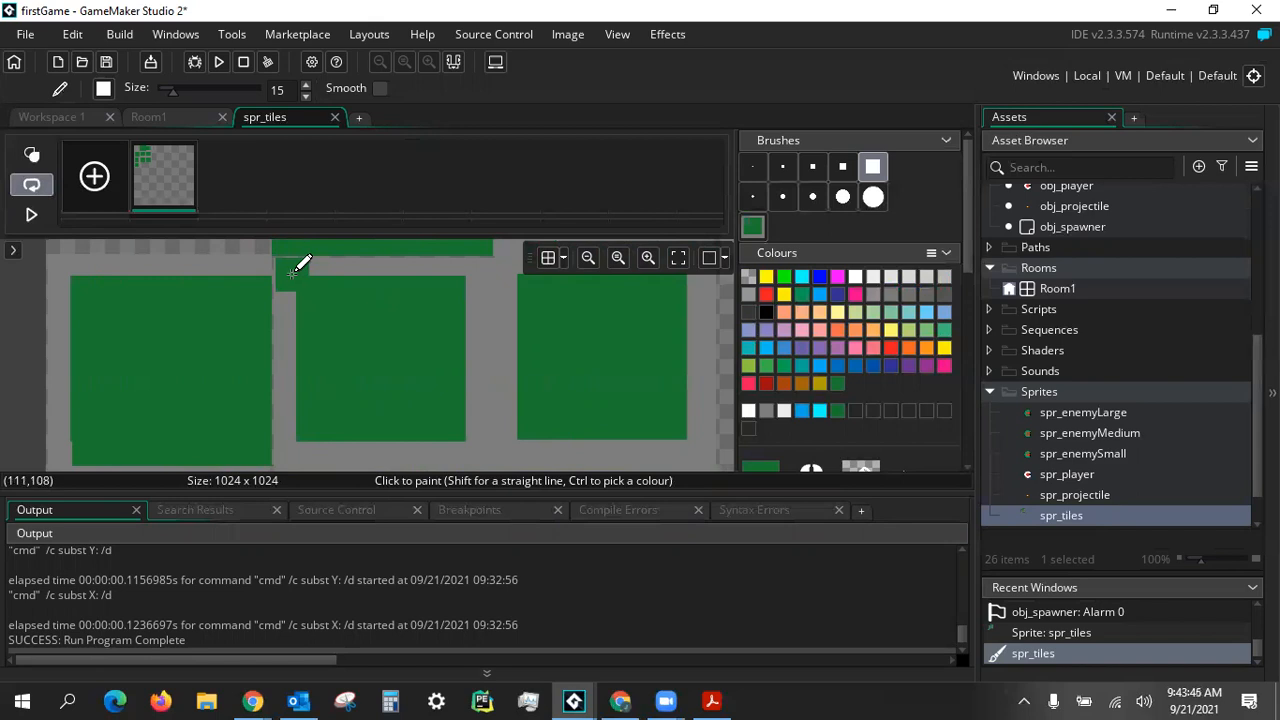
left_click_drag(311, 273, 450, 273)
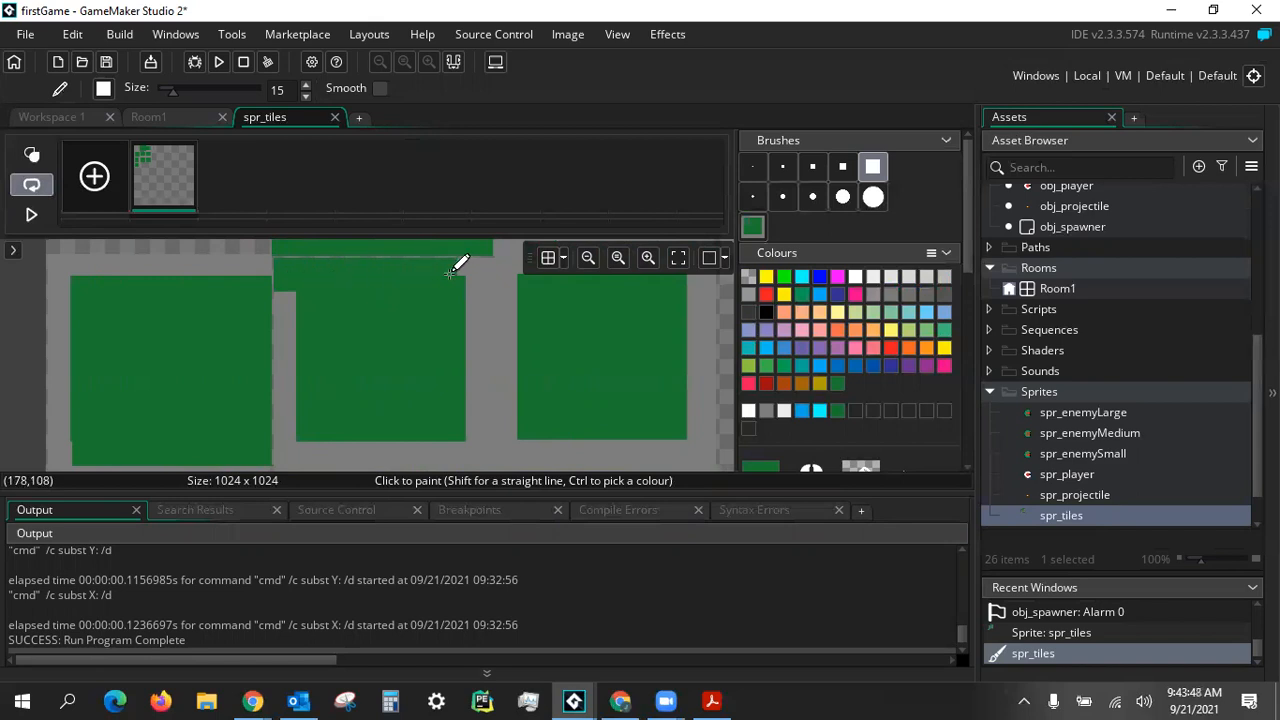
middle_click_drag(375, 350, 402, 317)
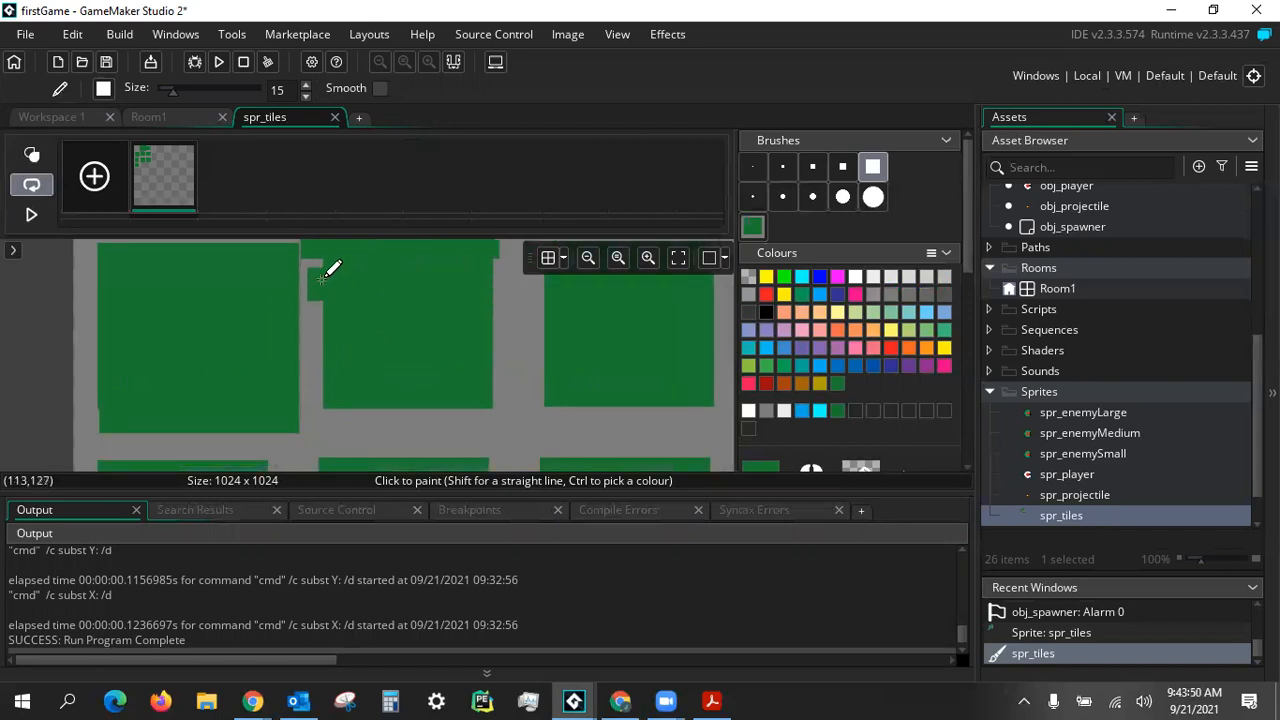
left_click_drag(316, 271, 315, 386)
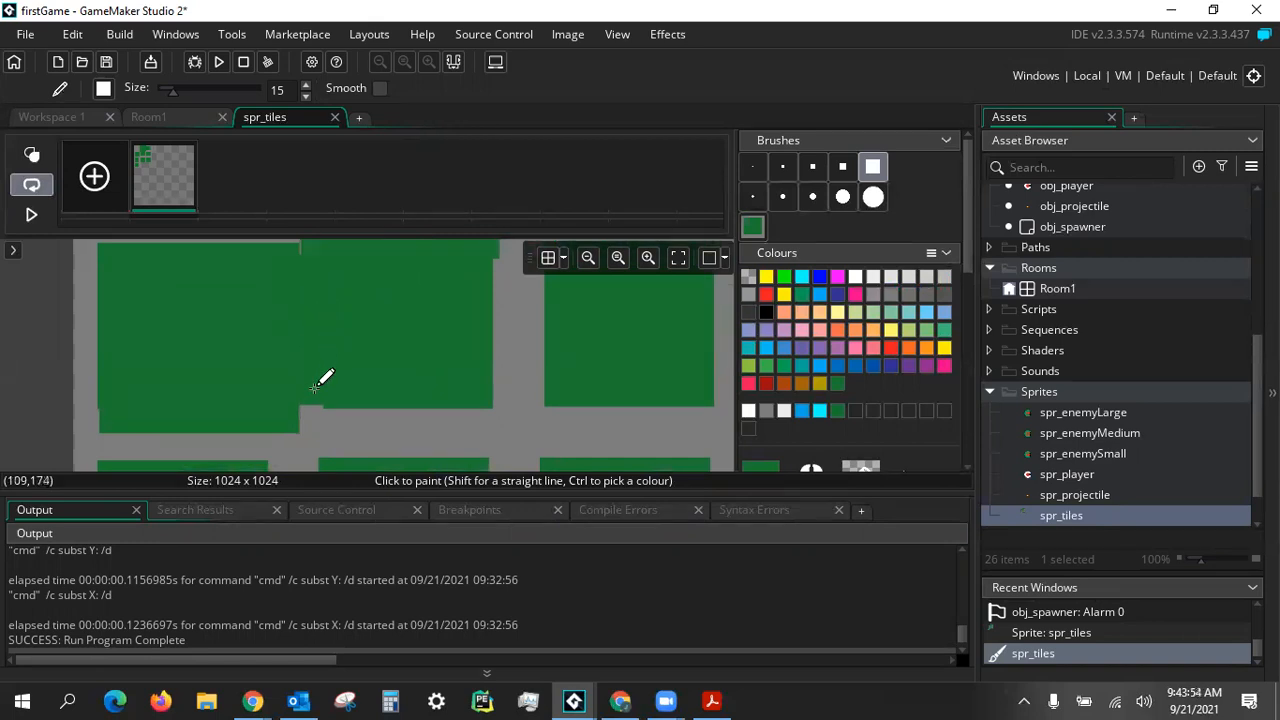
Paint green over the left and bottom borders of the second row's third tile
mouse_move(435, 336)
middle_mouse_down()
mouse_move(350, 336)
mouse_move(471, 371)
middle_mouse_up()
mouse_move(359, 385)
middle_mouse_down()
mouse_move(357, 257)
mouse_move(266, 301)
mouse_move(386, 346)
mouse_move(374, 337)
mouse_move(309, 366)
middle_mouse_up()
mouse_move(470, 393)
middle_mouse_down()
mouse_move(409, 337)
mouse_move(363, 376)
middle_mouse_up()
mouse_move(309, 291)
left_mouse_down()
mouse_move(287, 255)
mouse_move(286, 414)
left_mouse_up()
key("ctrl+z")
mouse_move(289, 300)
left_mouse_down()
mouse_move(283, 267)
mouse_move(283, 422)
left_mouse_up()
middle_click_drag(300, 397, 311, 356)
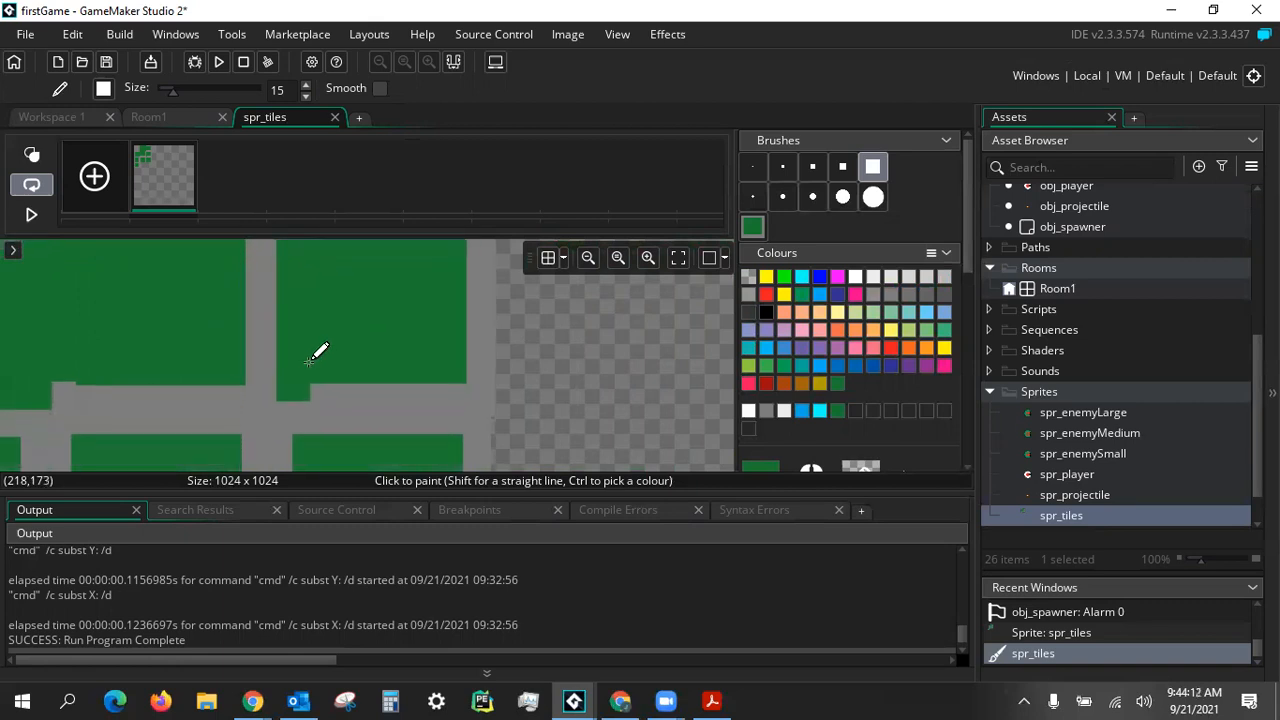
left_click_drag(293, 390, 455, 390)
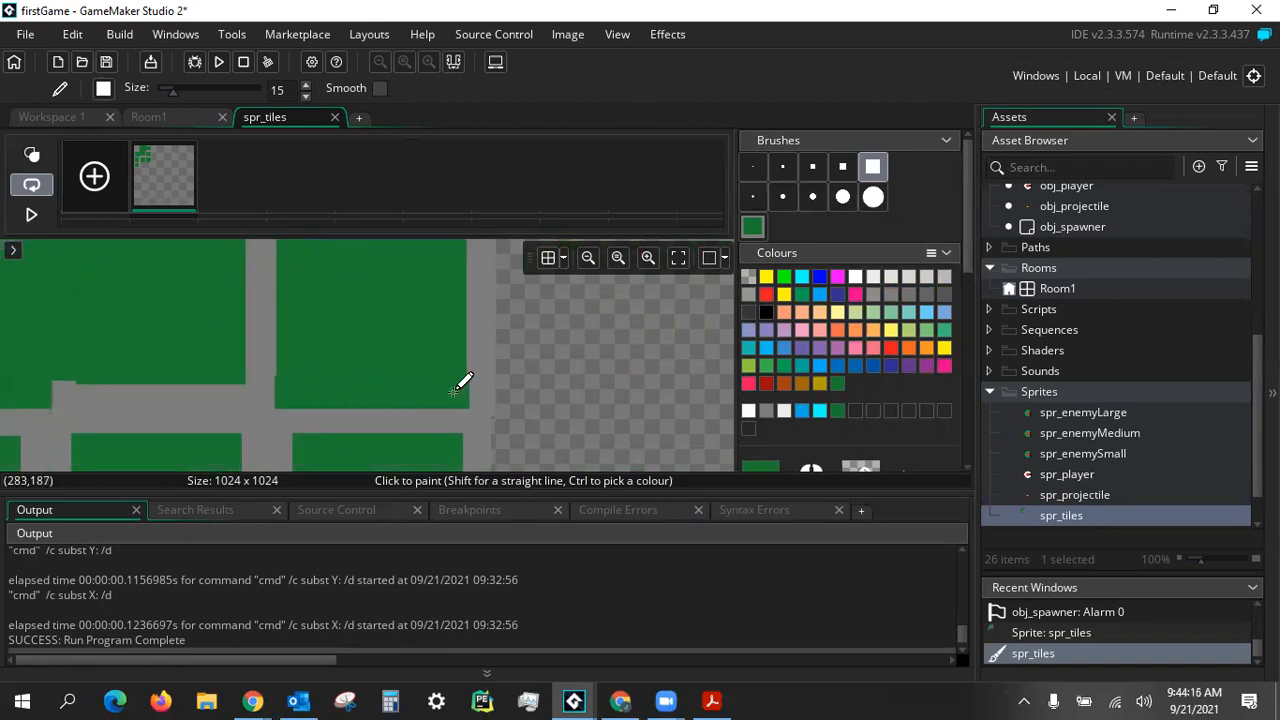
Paint green over the top and right borders of the third tile in the first row
scroll(370, 305, "up", 5)
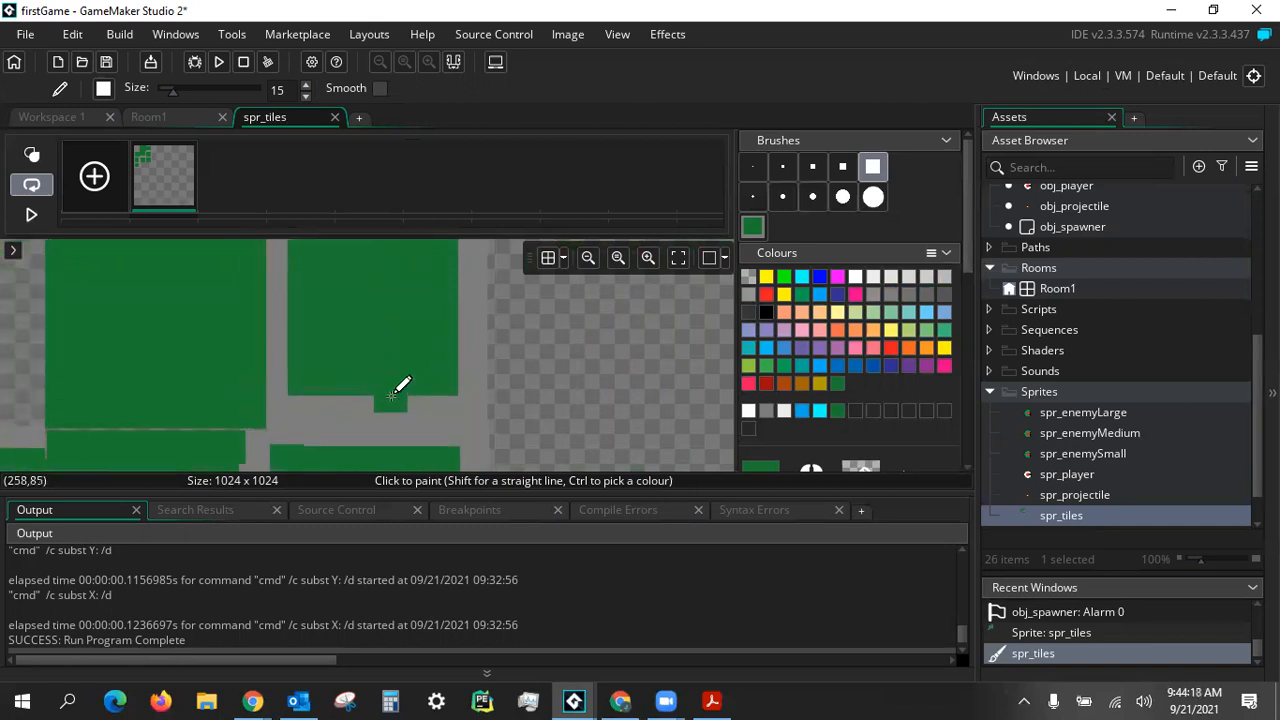
middle_click_drag(405, 325, 555, 200)
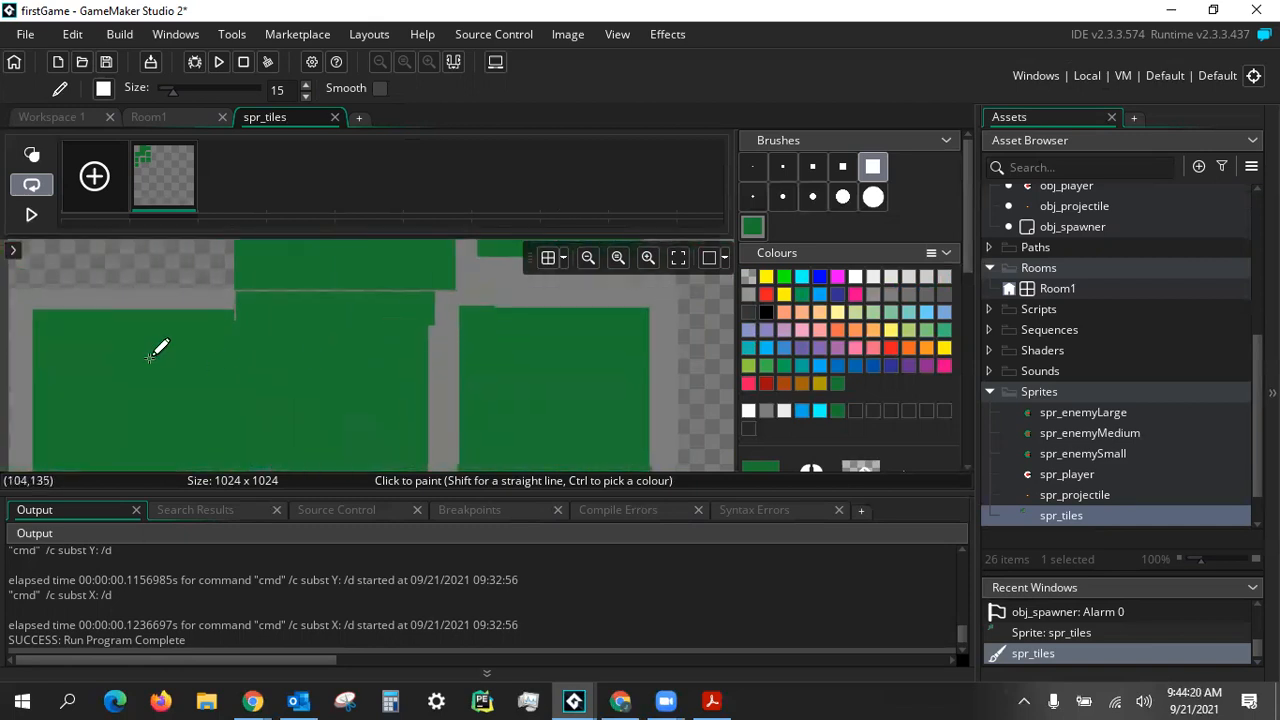
mouse_move(577, 386)
middle_mouse_down()
mouse_move(577, 247)
mouse_move(402, 479)
middle_mouse_up()
middle_click_drag(404, 258, 358, 303)
mouse_move(296, 270)
left_mouse_down()
mouse_move(458, 257)
mouse_move(458, 404)
left_mouse_up()
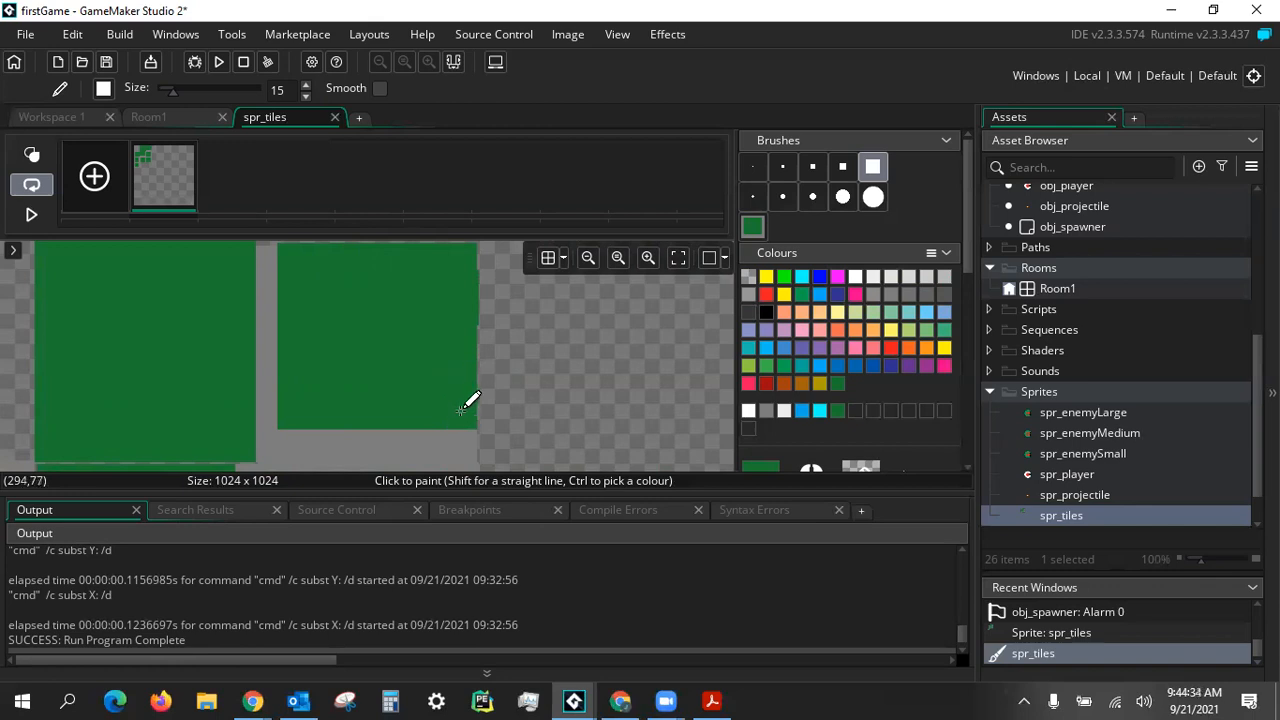
Draw a filled green rectangle over the left, right and bottom borders of the third row's first tile, using brush size 1
scroll(401, 396, "down", 1)
middle_click_drag(385, 401, 476, 212)
middle_click_drag(333, 423, 423, 218)
middle_click_drag(346, 284, 406, 351)
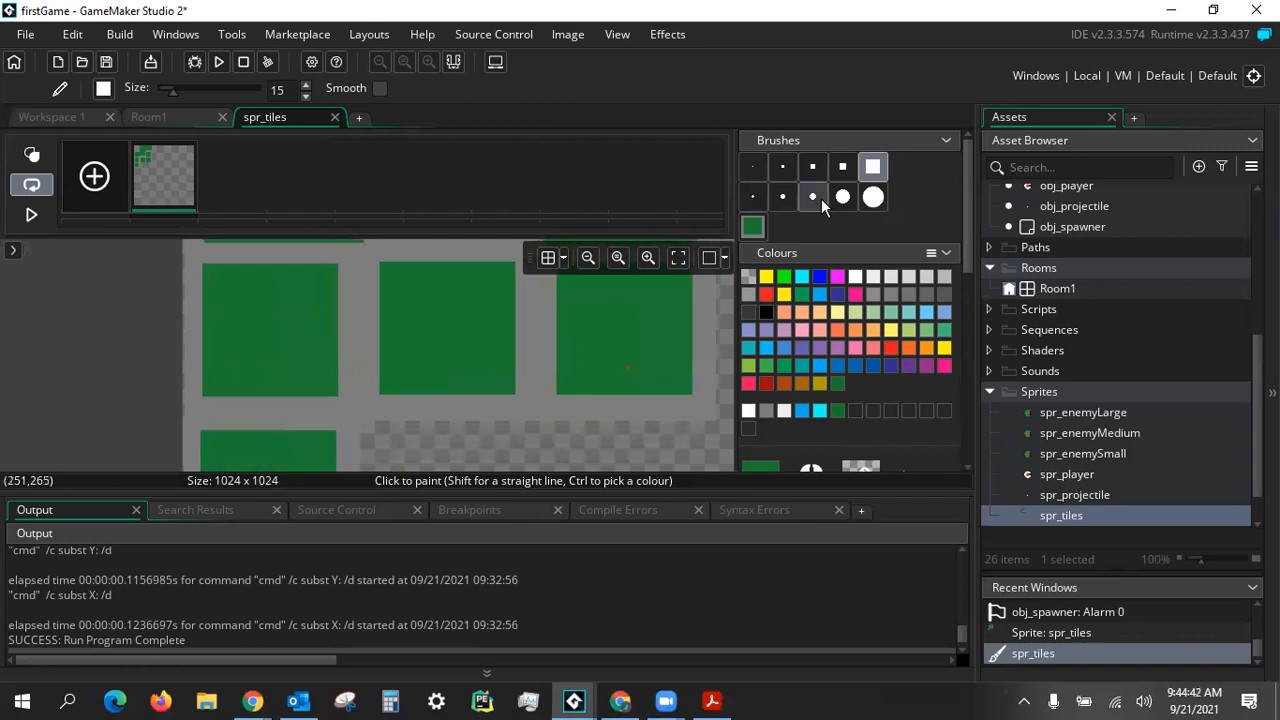
left_click(749, 168)
scroll(770, 309, "down", 3)
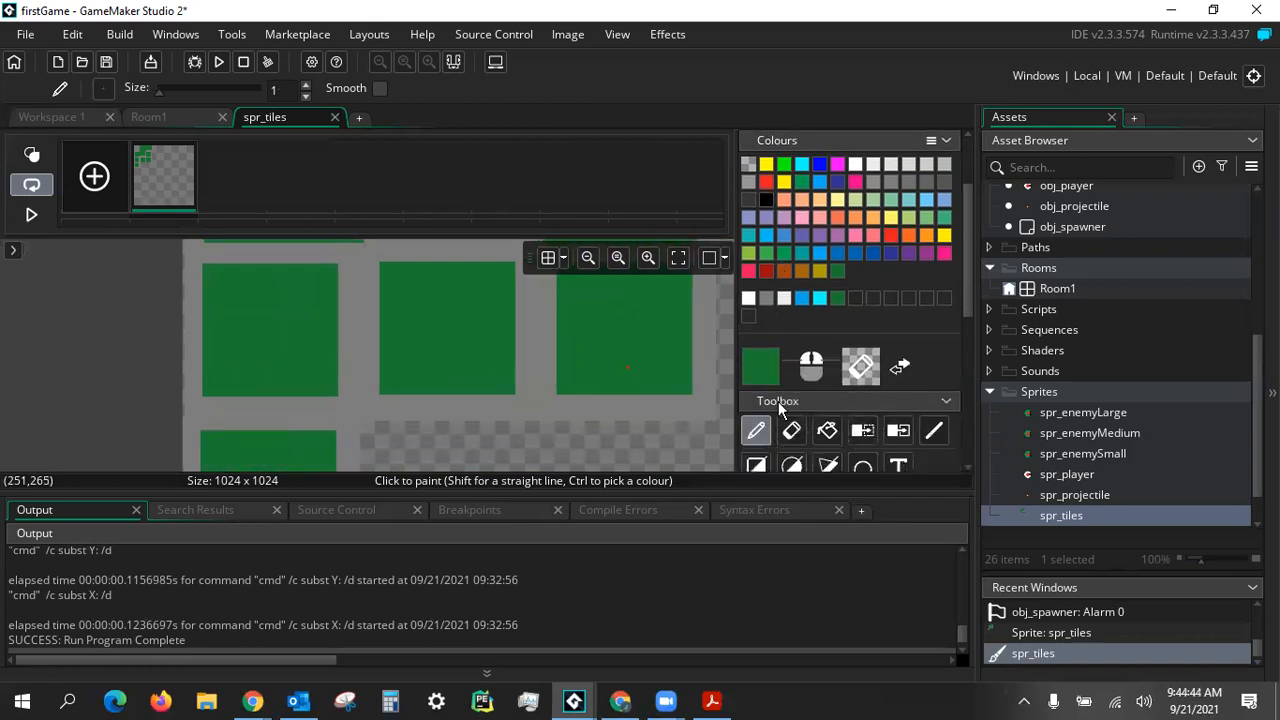
left_click(761, 437)
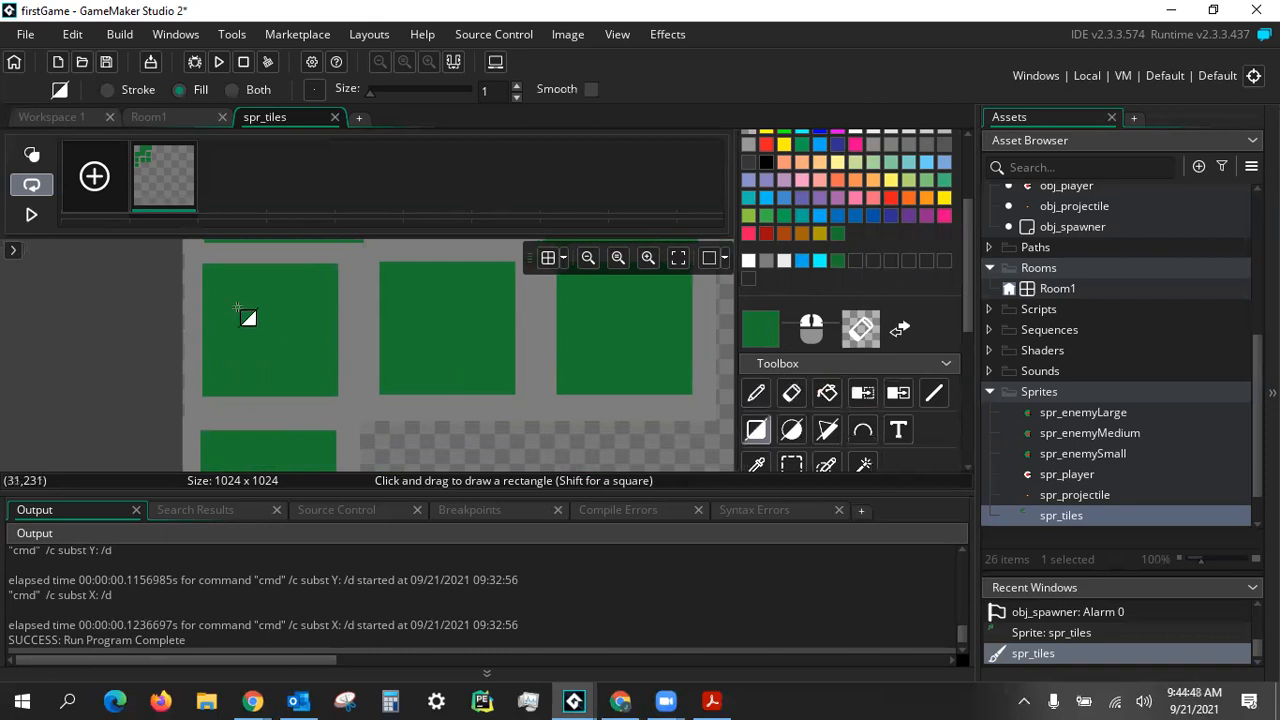
middle_click_drag(271, 323, 248, 331)
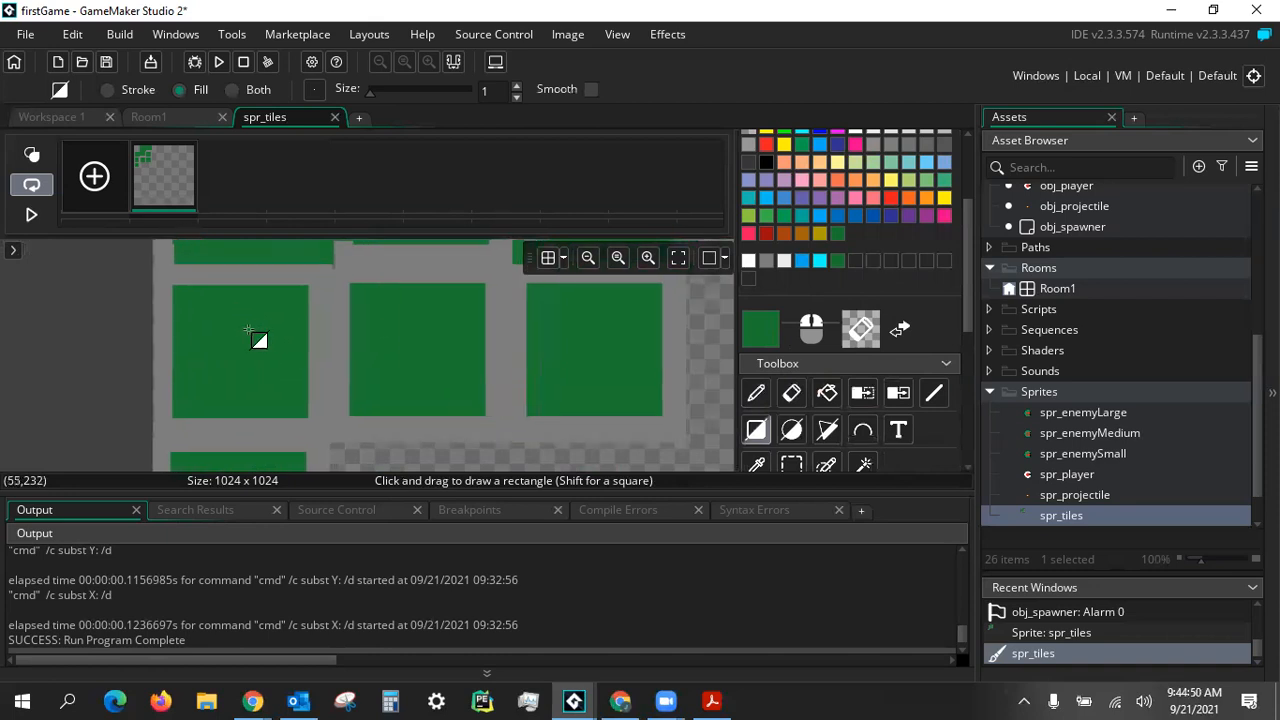
left_click_drag(156, 290, 322, 433)
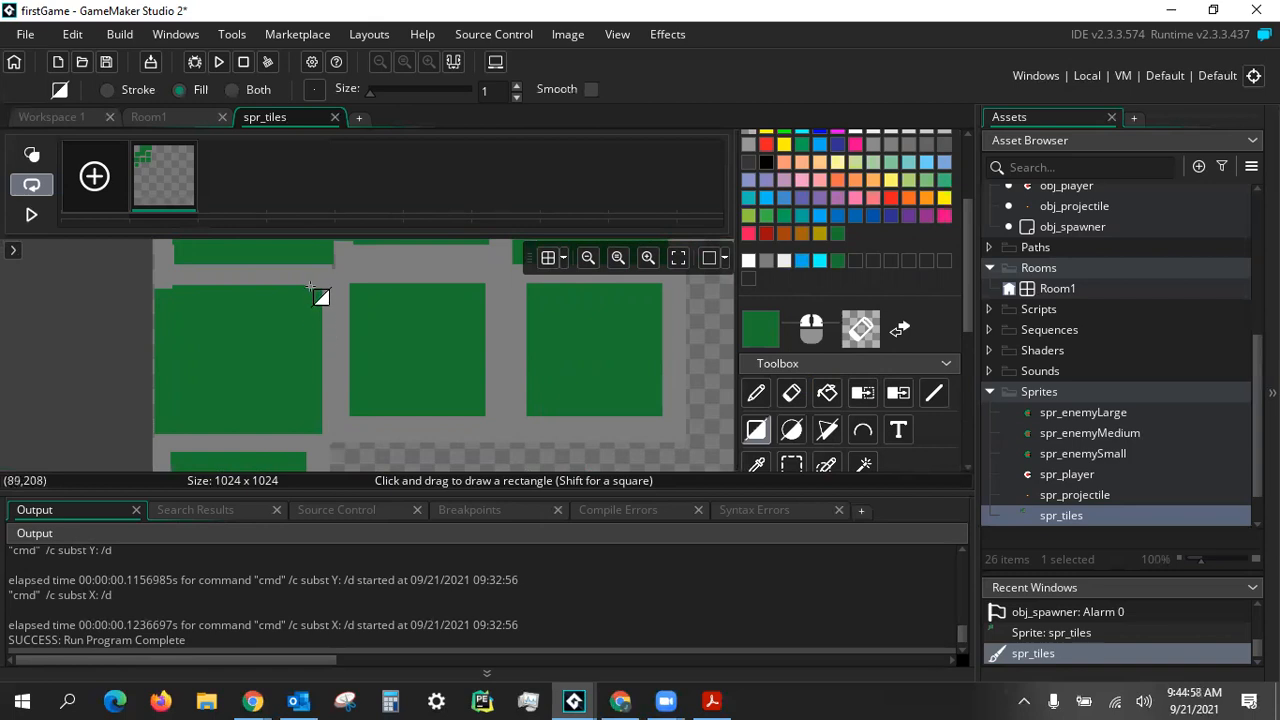
Fill the top and left borders of the third row's middle tile with green rectangles
middle_click_drag(438, 316, 370, 320)
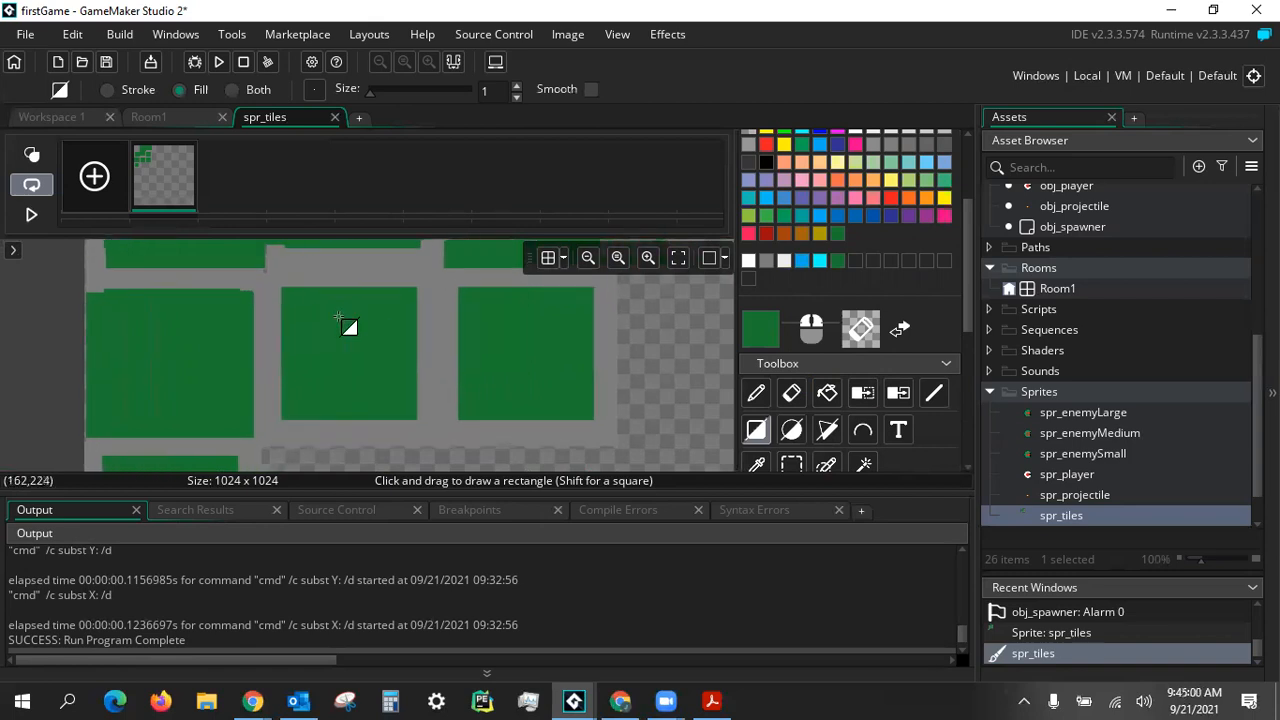
left_click_drag(277, 273, 237, 284)
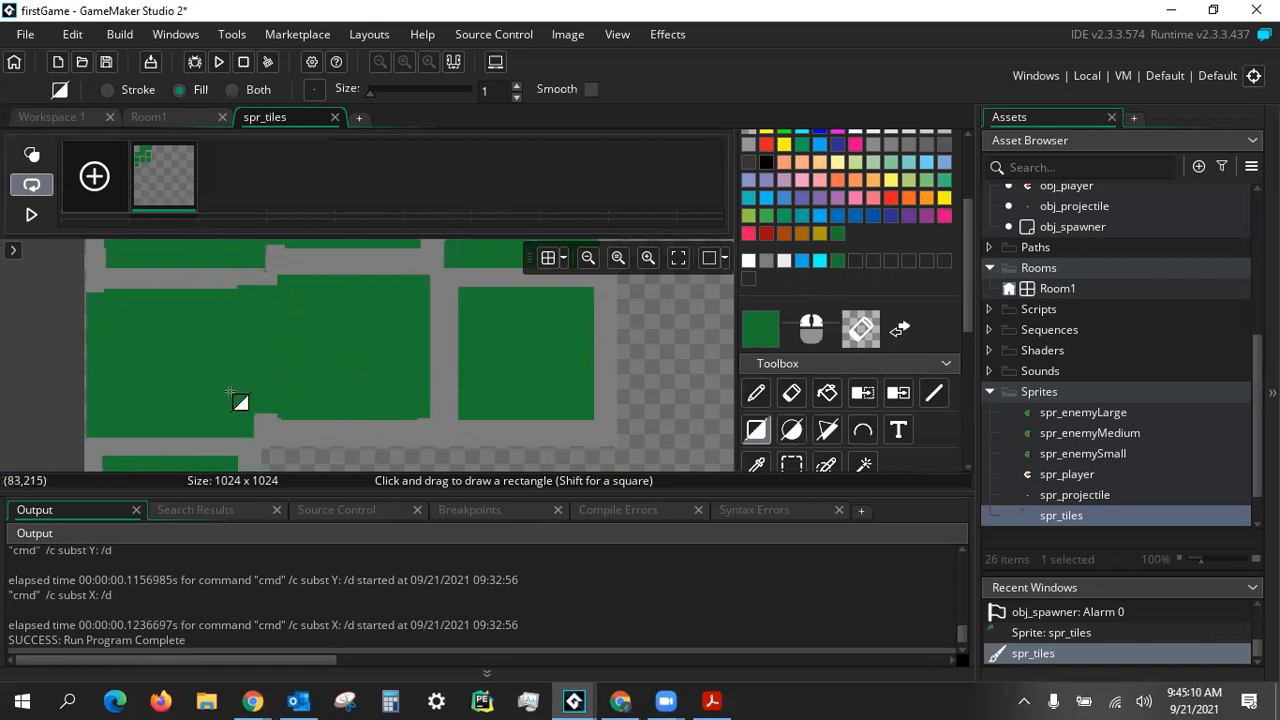
left_click_drag(252, 414, 296, 419)
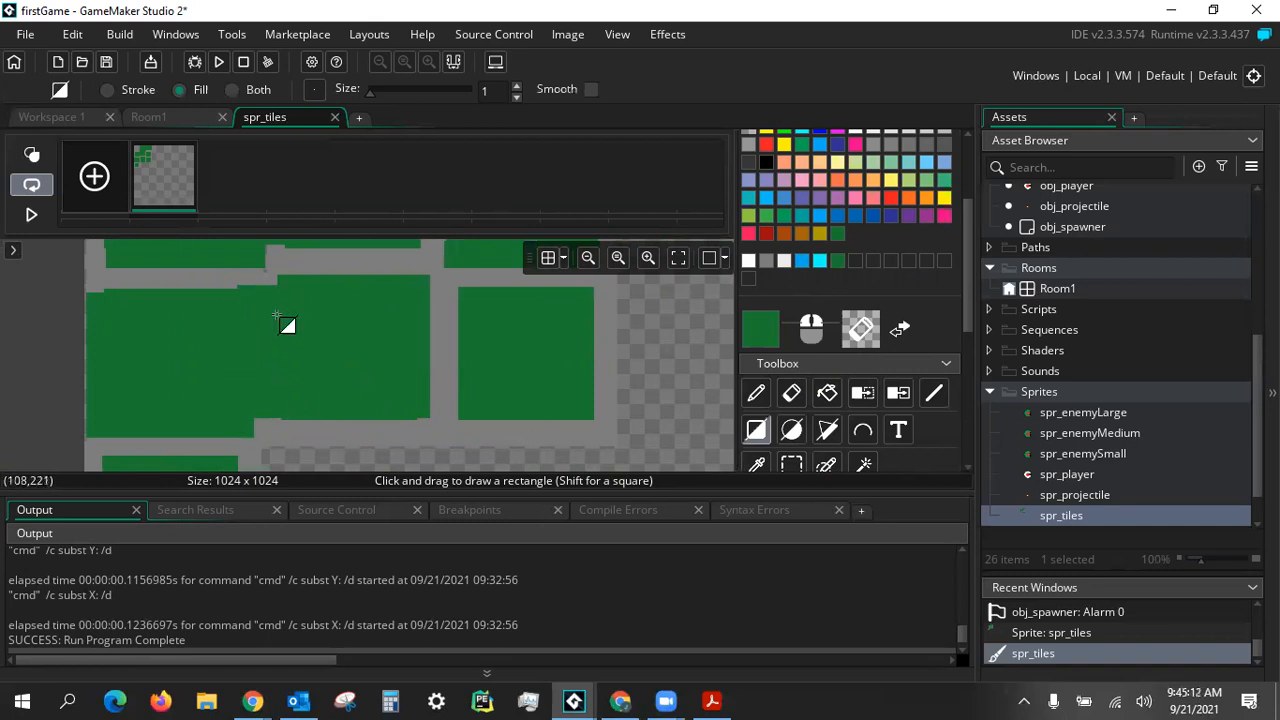
Cover the top, right and bottom borders of the third row's third tile with a filled green rectangle
middle_click_drag(308, 306, 246, 312)
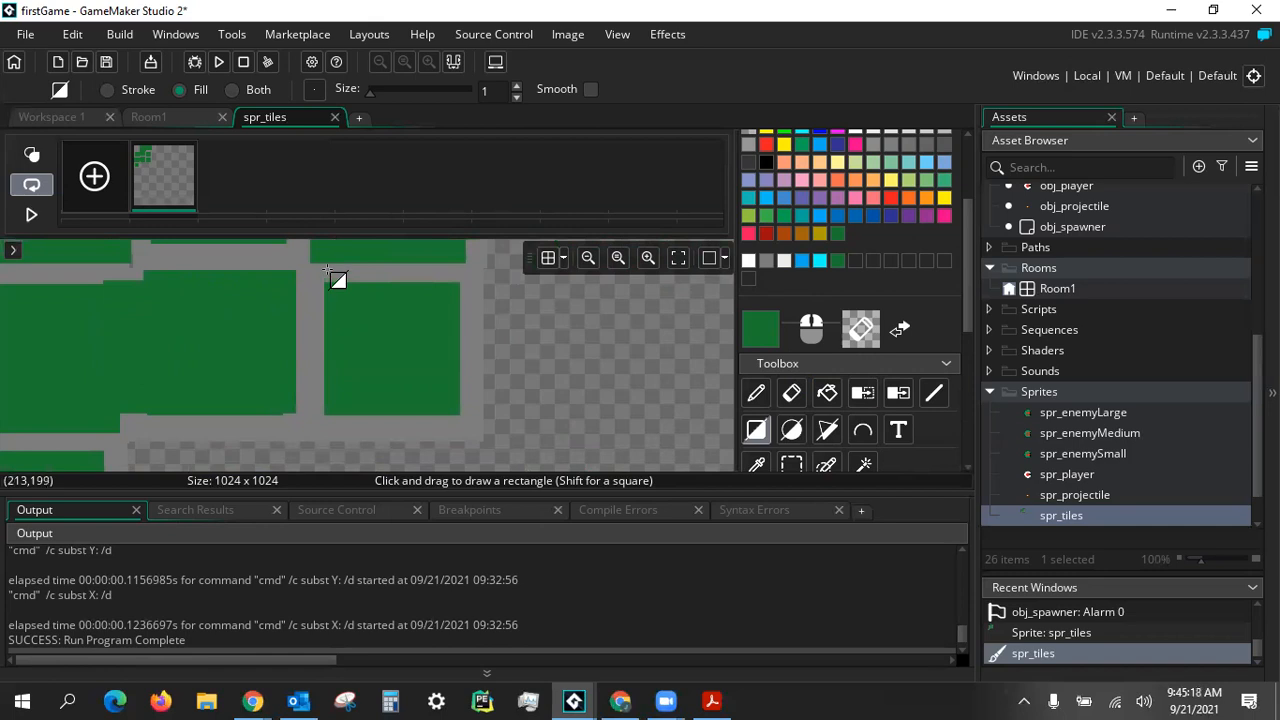
left_click_drag(328, 266, 487, 433)
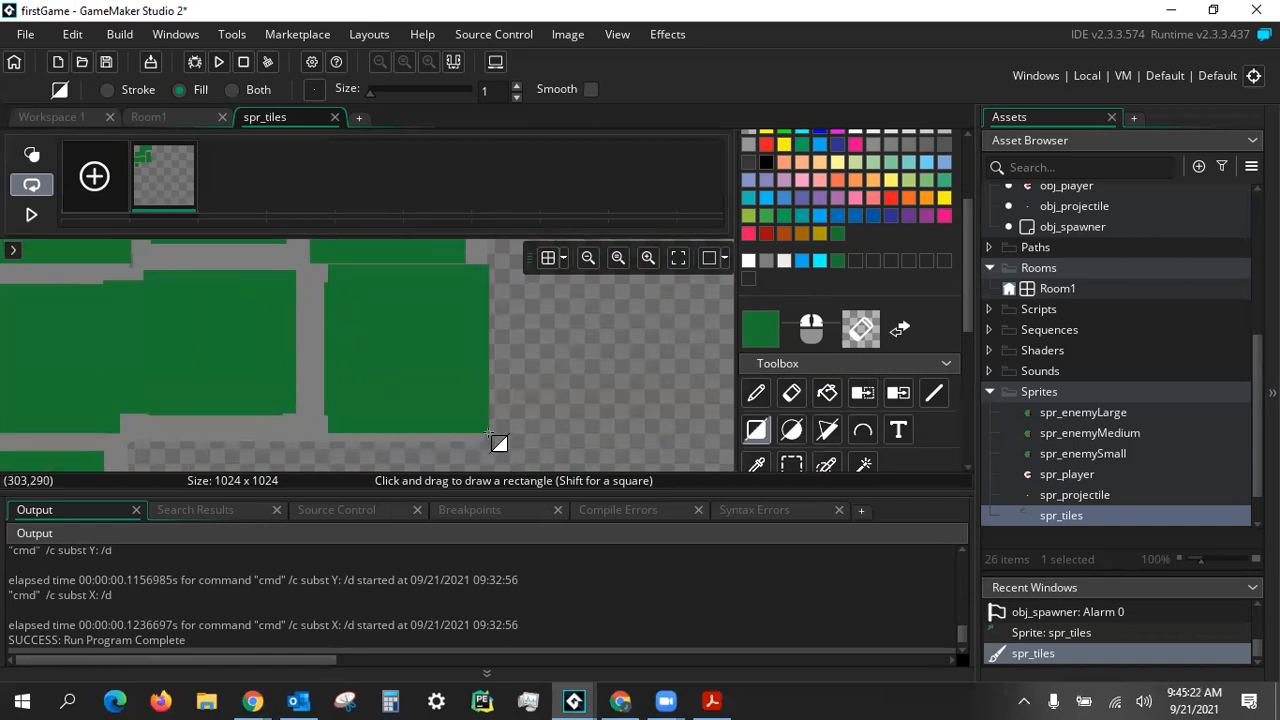
left_click_drag(328, 266, 483, 439)
Cover the top, left and bottom borders of the fourth row's tile with a filled green rectangle
middle_click_drag(237, 407, 281, 348)
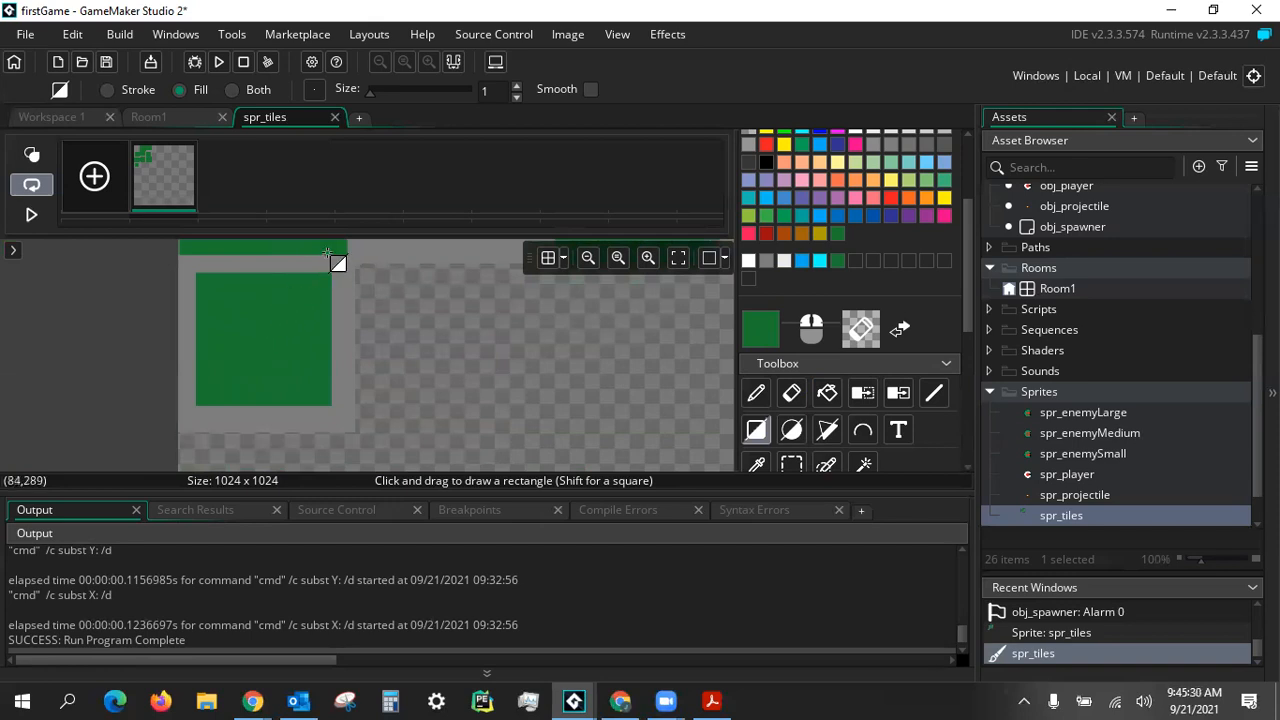
mouse_move(331, 255)
left_mouse_down()
mouse_move(262, 378)
mouse_move(178, 434)
left_mouse_up()
middle_click_drag(417, 382, 353, 412)
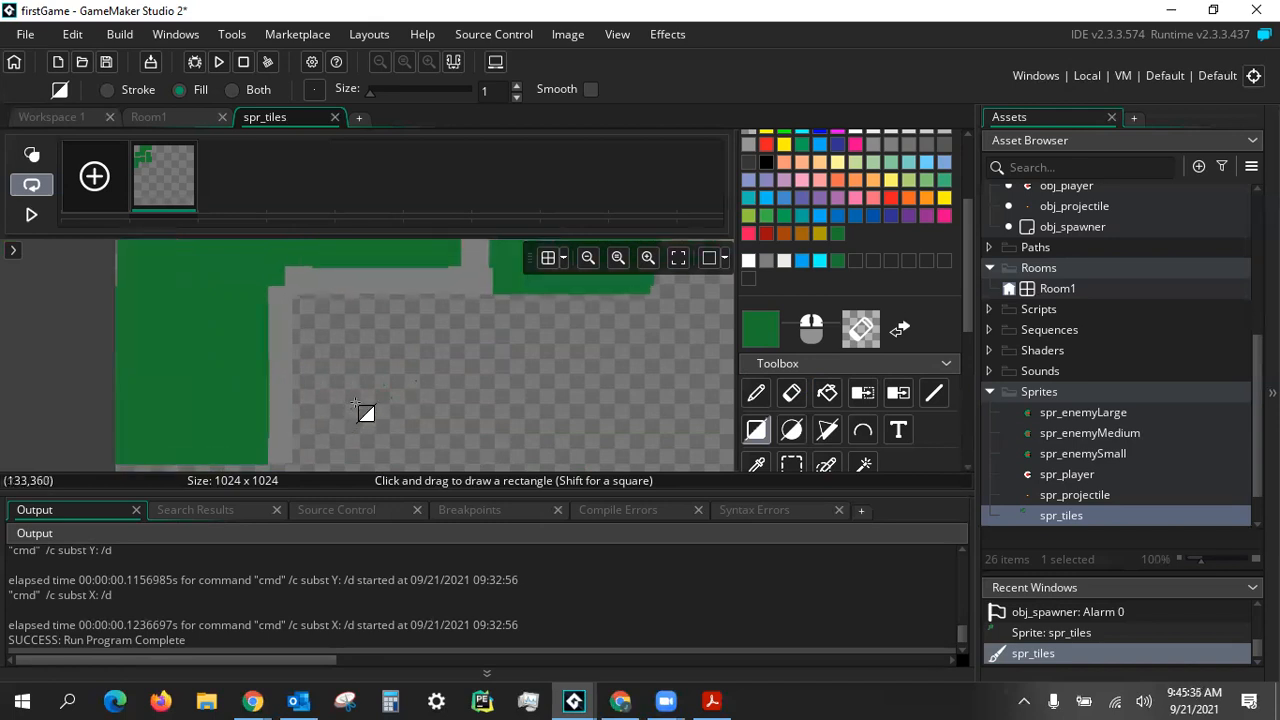
middle_click_drag(389, 325, 343, 476)
middle_click_drag(362, 366, 342, 487)
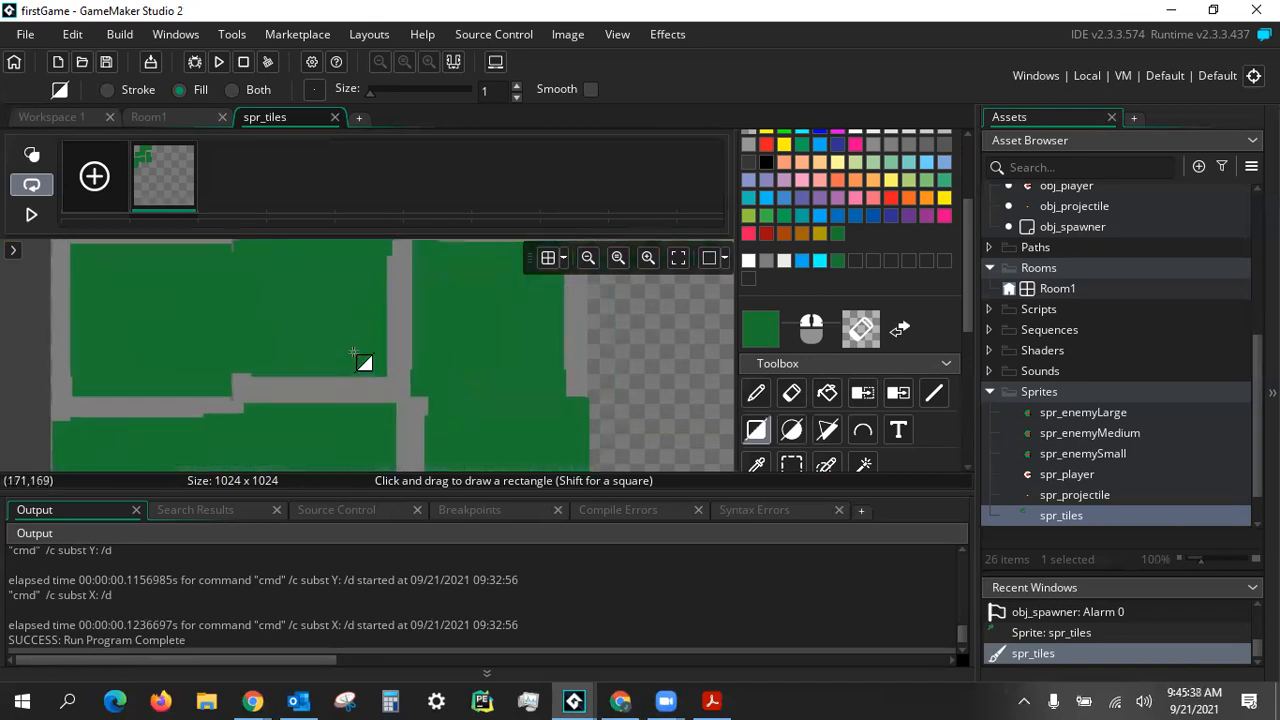
middle_click_drag(340, 322, 363, 380)
middle_click_drag(361, 295, 341, 420)
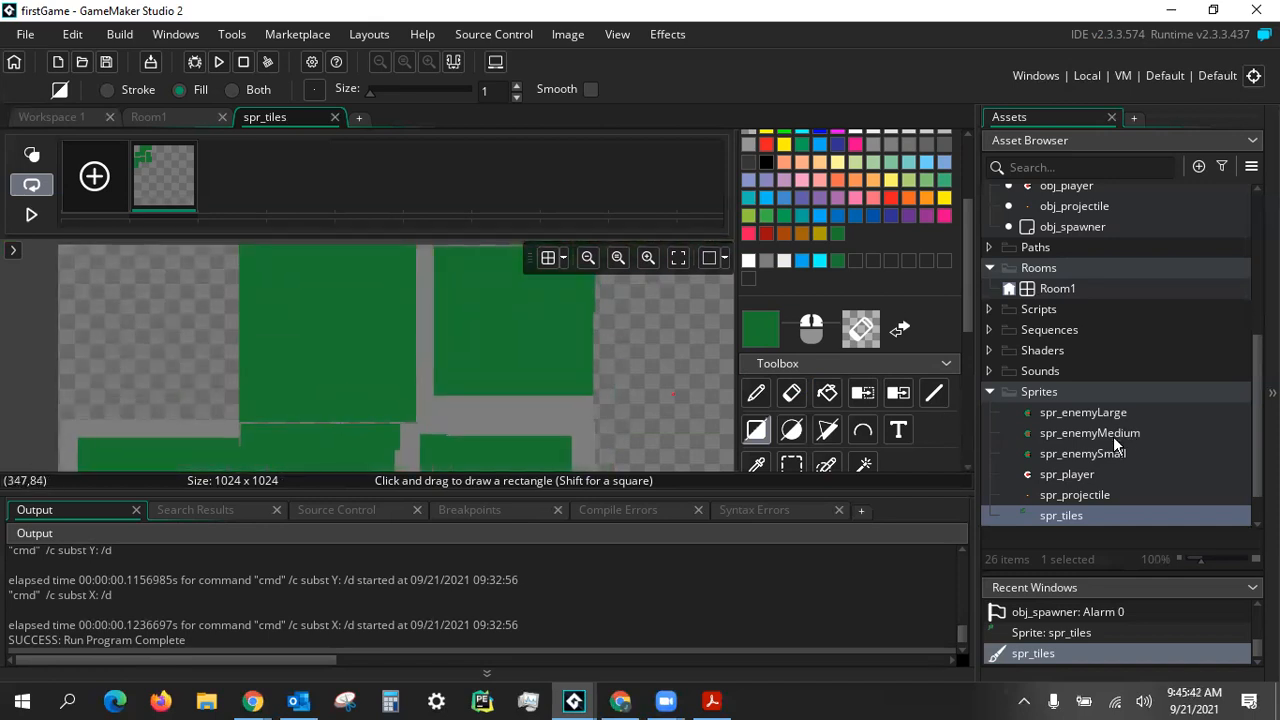
Create a new tile set asset and assign spr_tiles as its sprite
scroll(1113, 450, "down", 1)
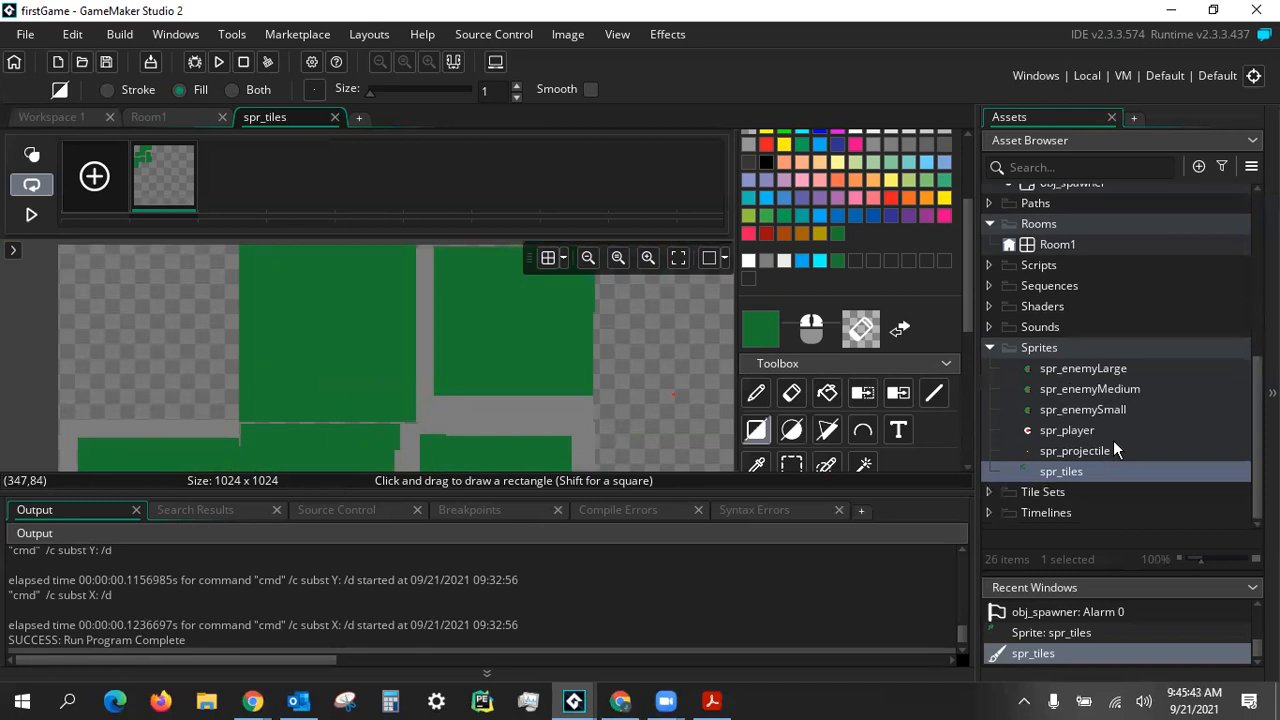
right_click(1040, 491)
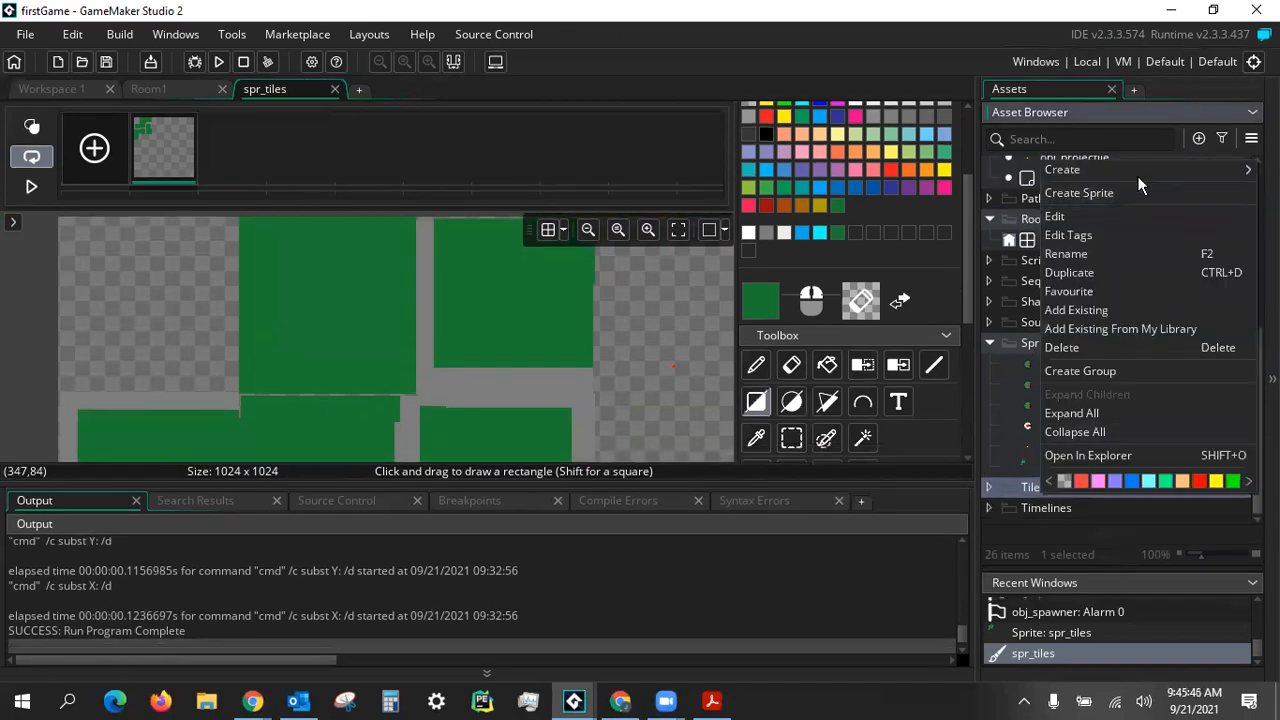
mouse_move(1137, 168)
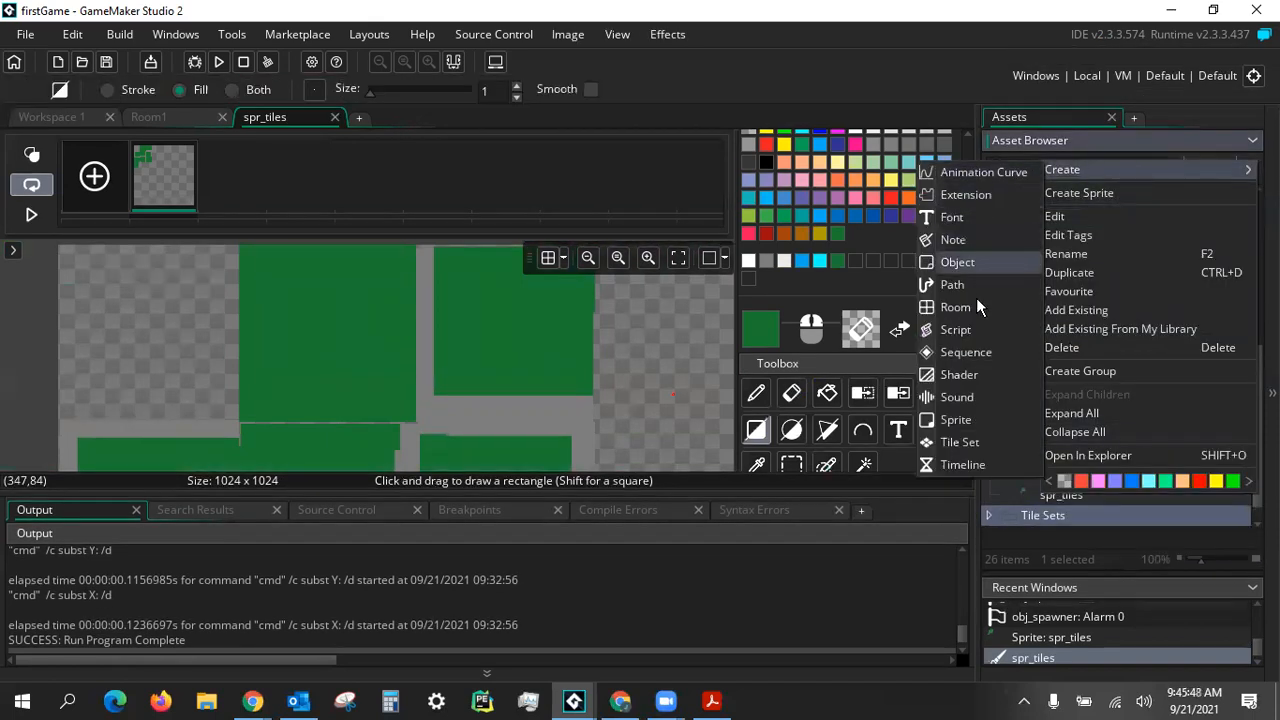
left_click(973, 446)
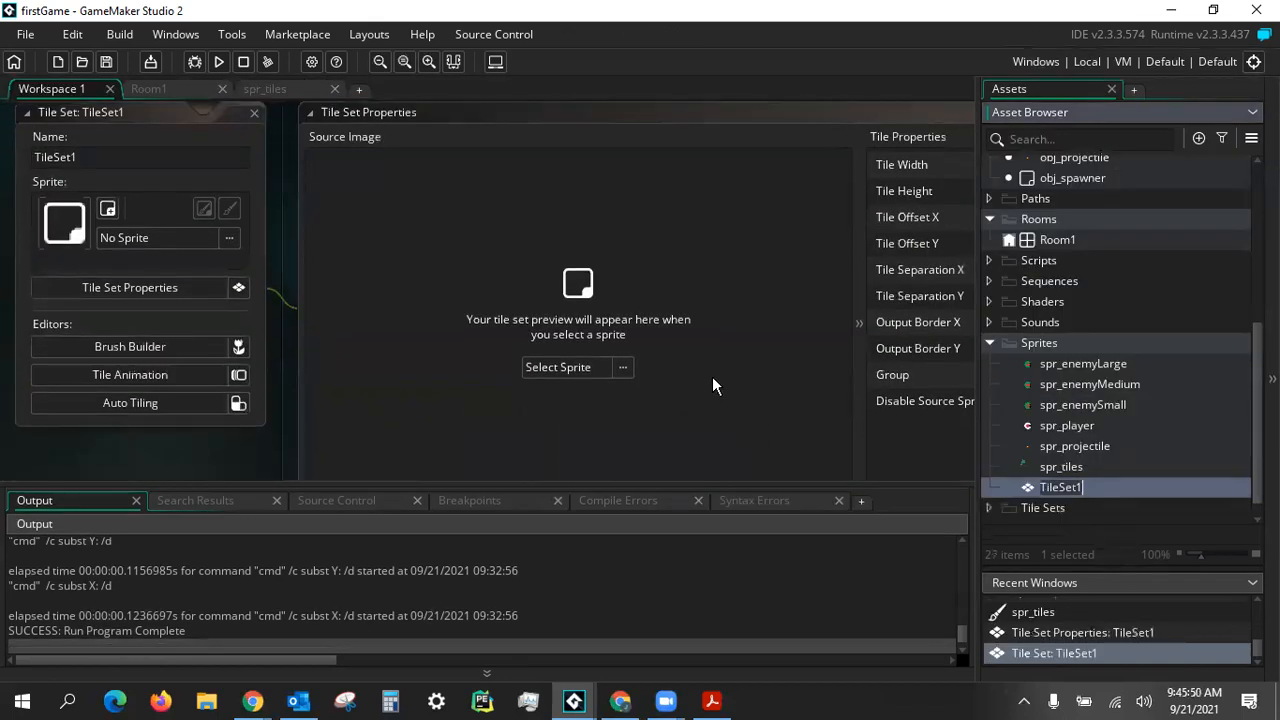
left_click(538, 367)
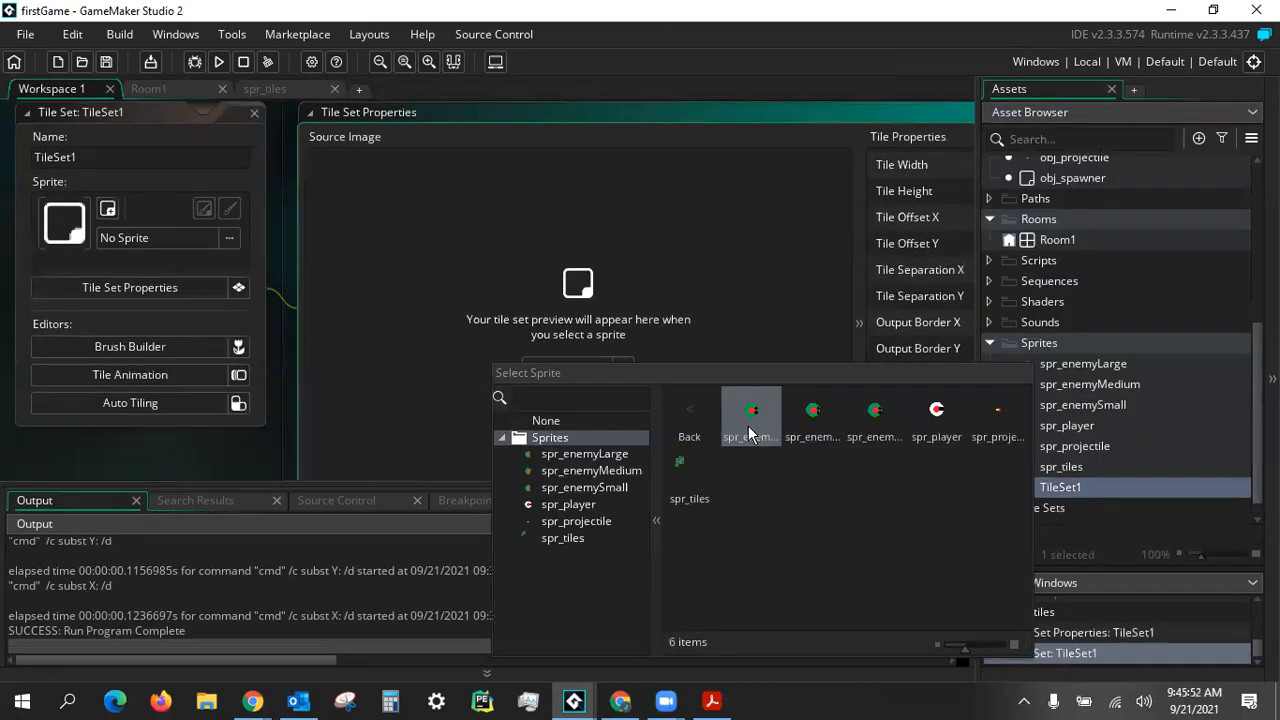
left_click(706, 483)
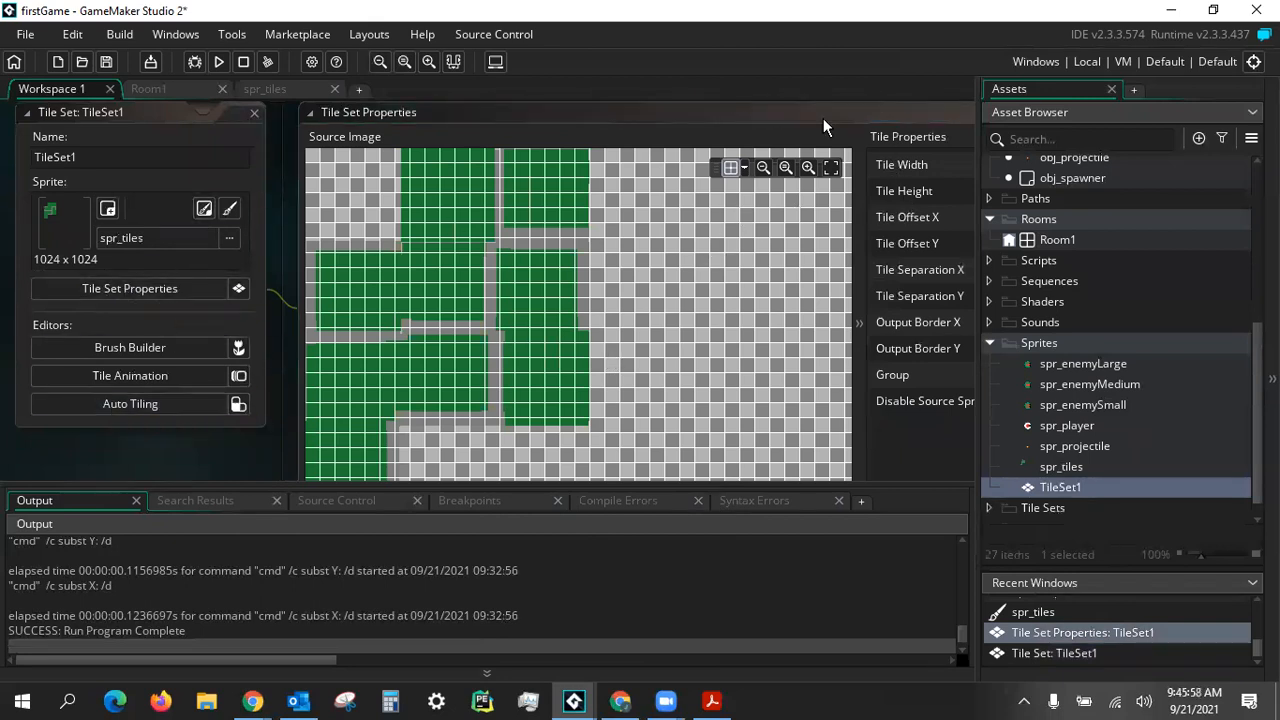
Set the tile set's tile width and tile height to 100 each
left_click_drag(823, 118, 491, 127)
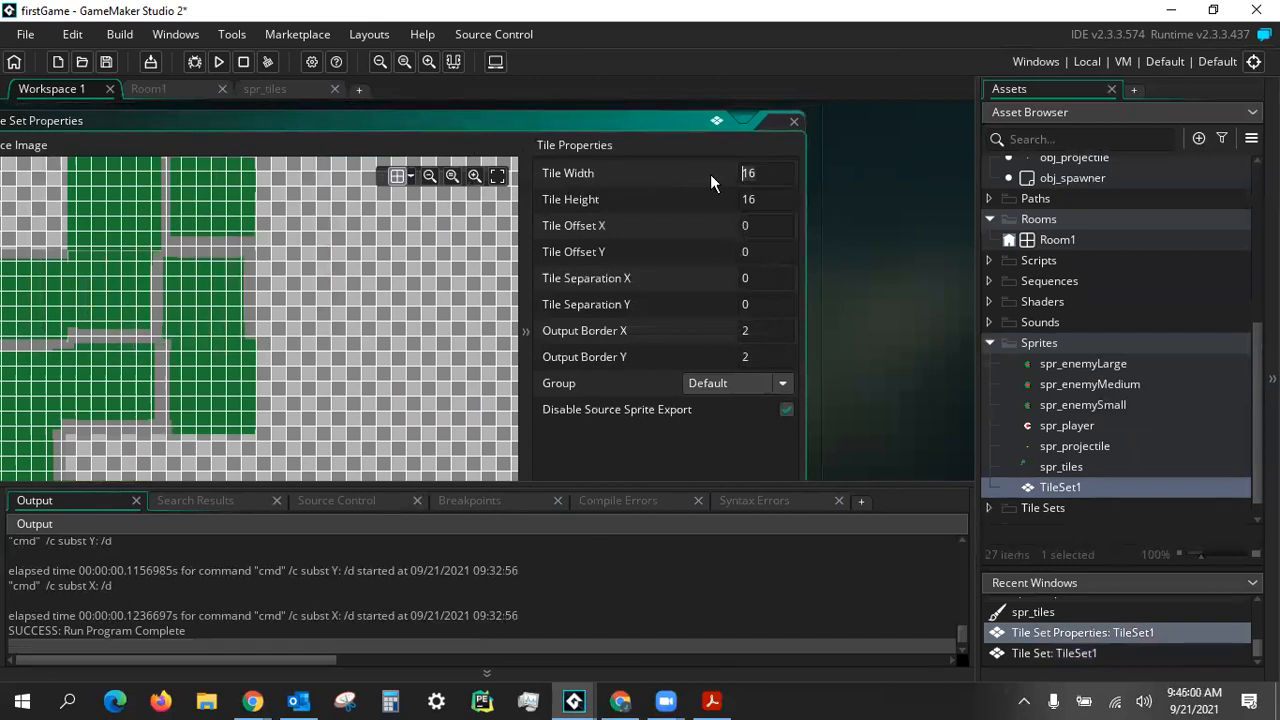
type("100")
key("Tab")
type("100")
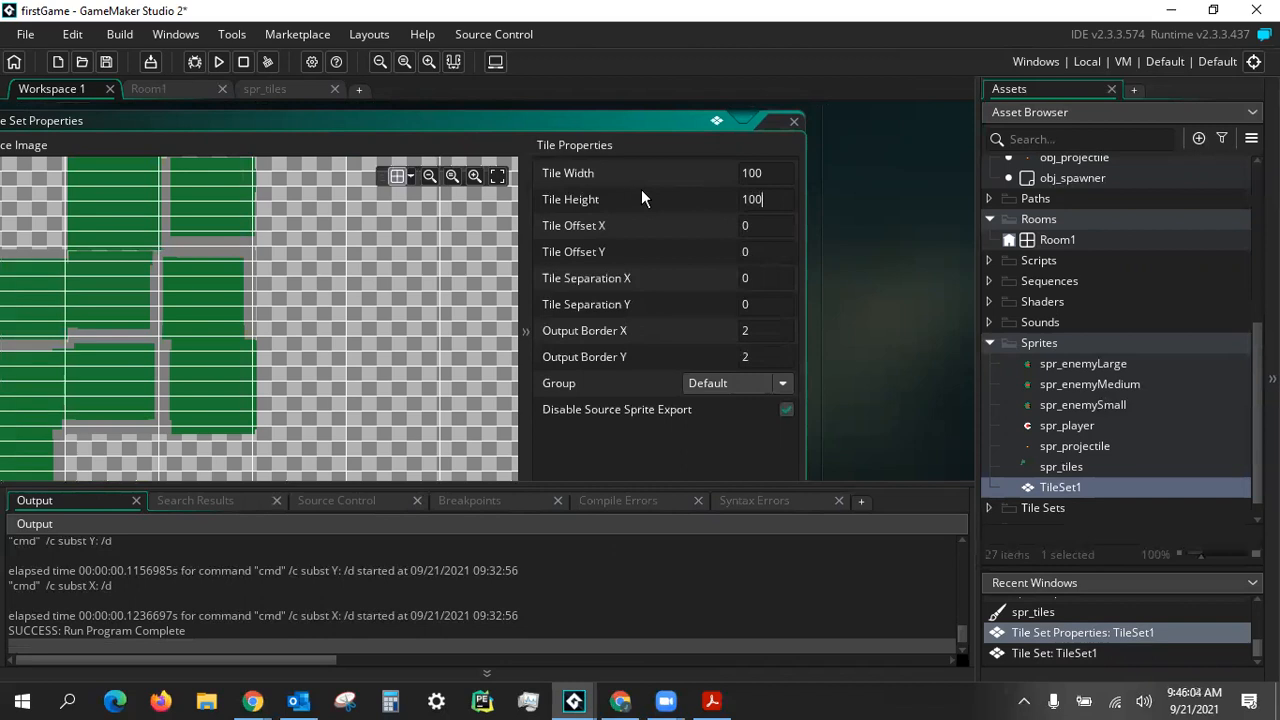
left_click(641, 418)
middle_click_drag(150, 314, 283, 375)
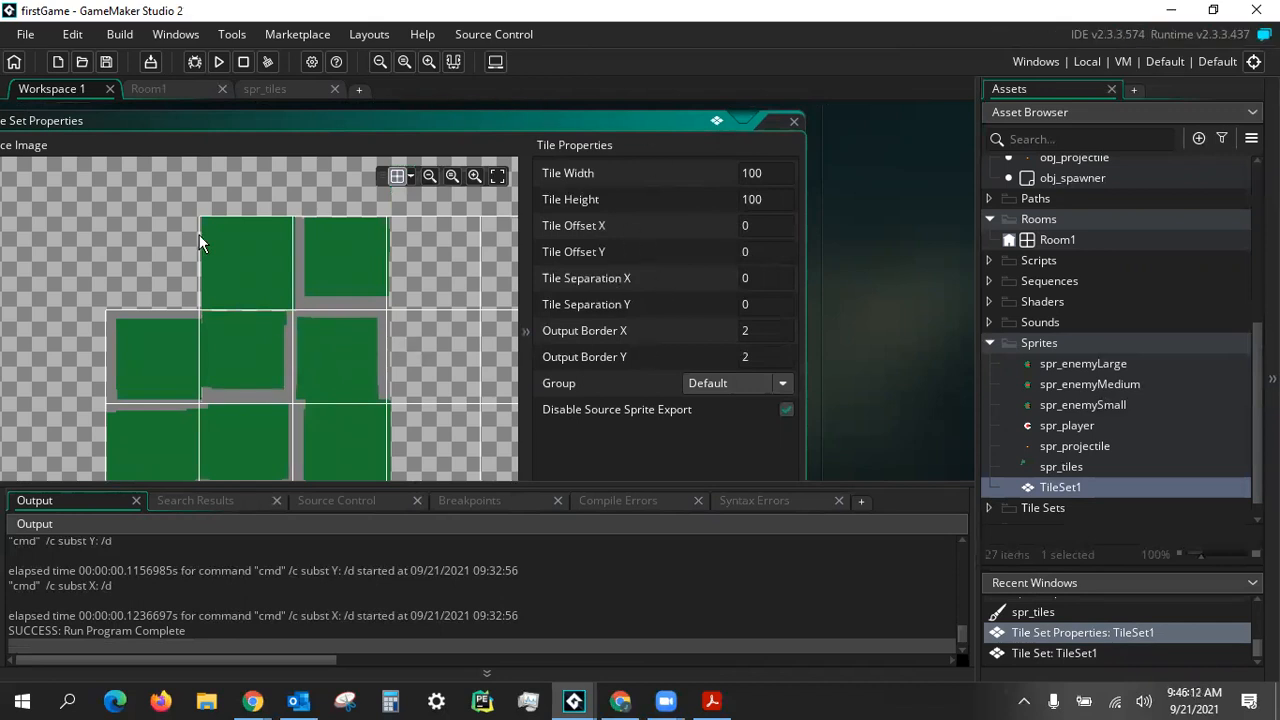
Rename the tile set to ts_background
left_click_drag(185, 129, 800, 125)
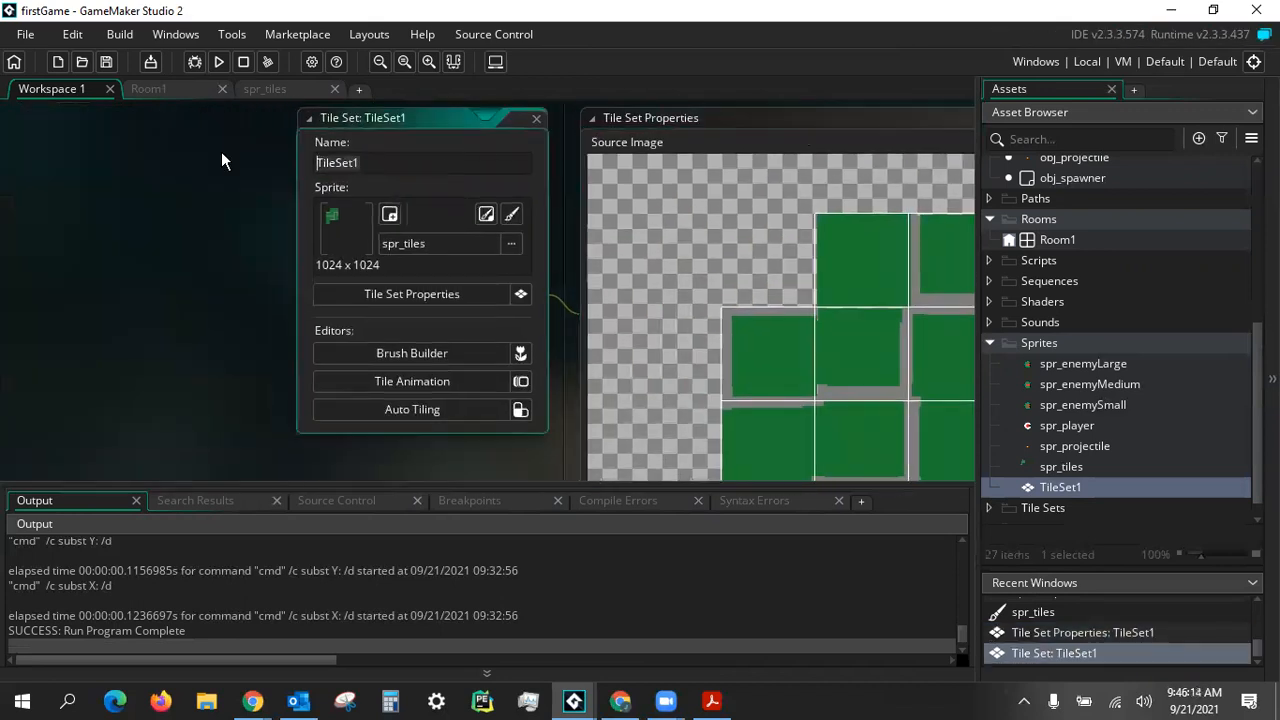
type("ts_")
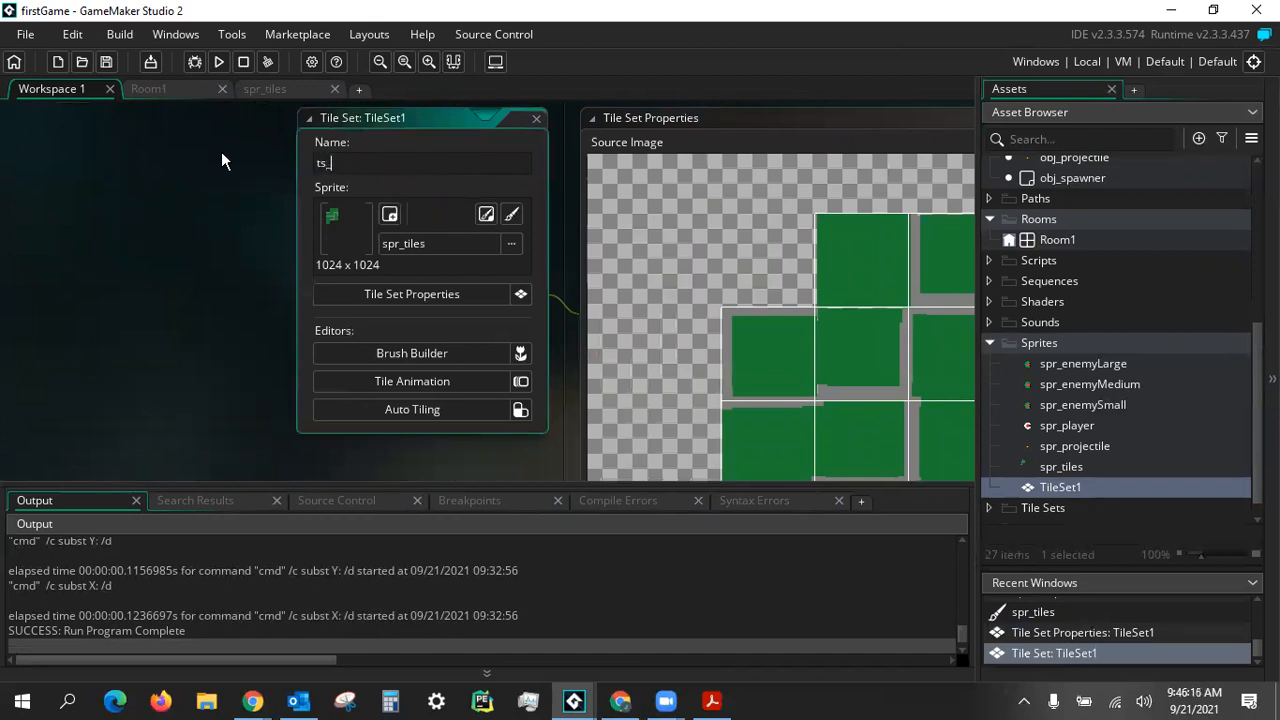
type("background")
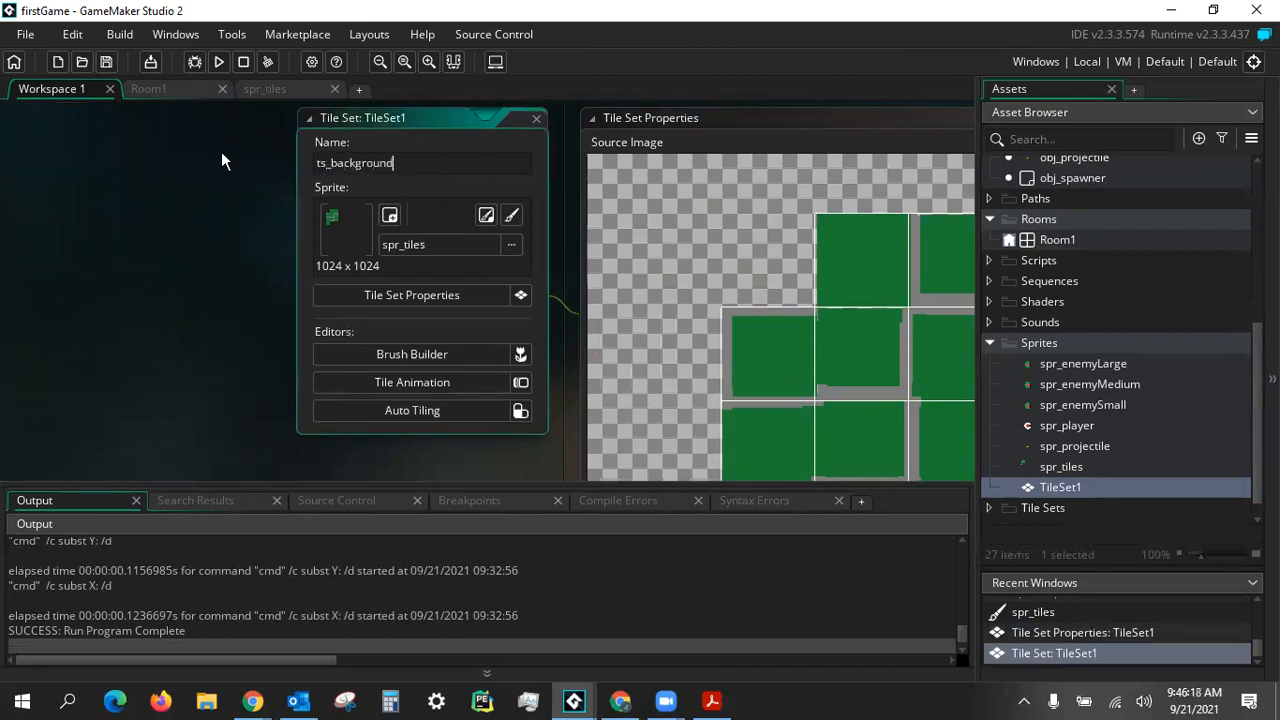
Open Room1 in the room editor
left_click(1085, 240)
double_click(1090, 240)
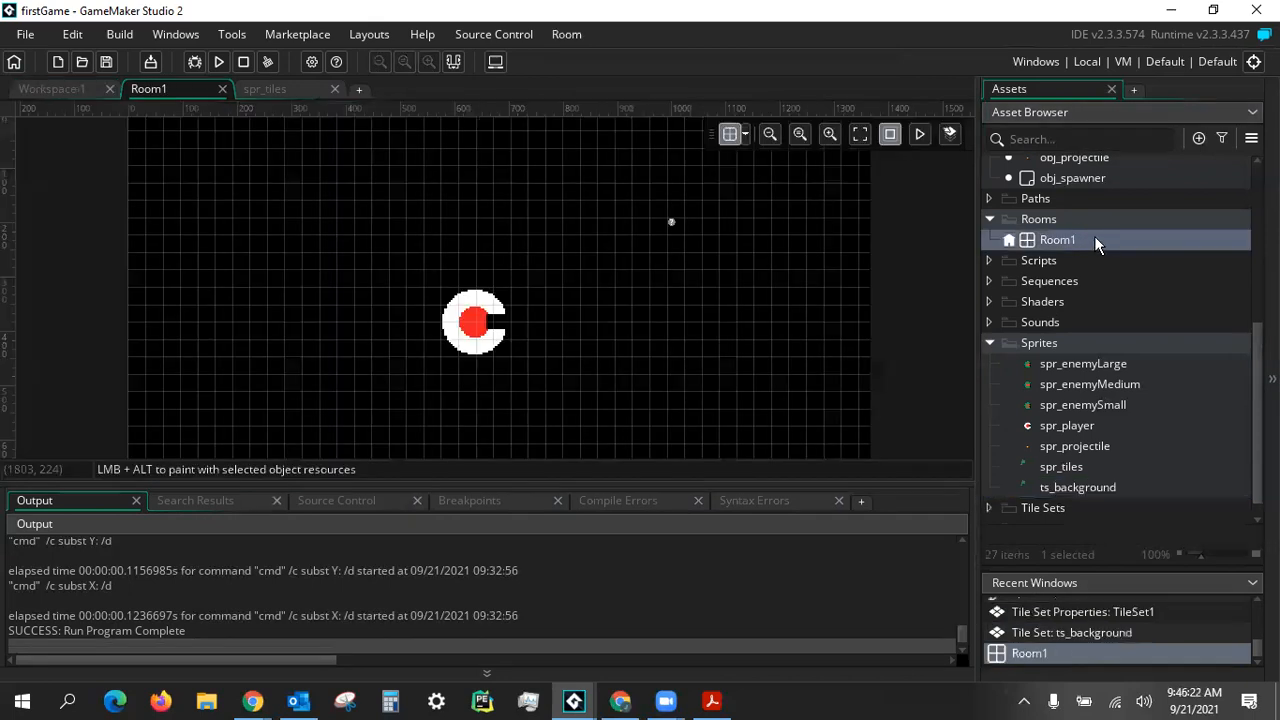
middle_click_drag(706, 309, 679, 295)
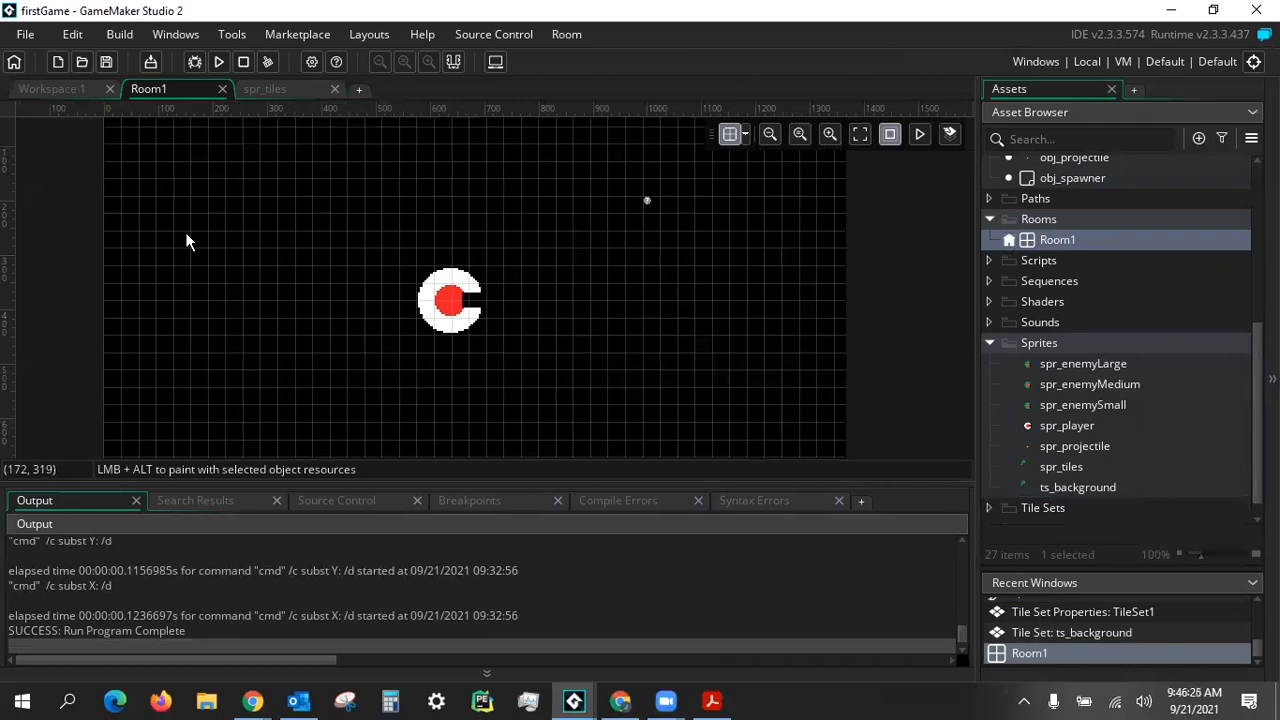
right_click(1106, 240)
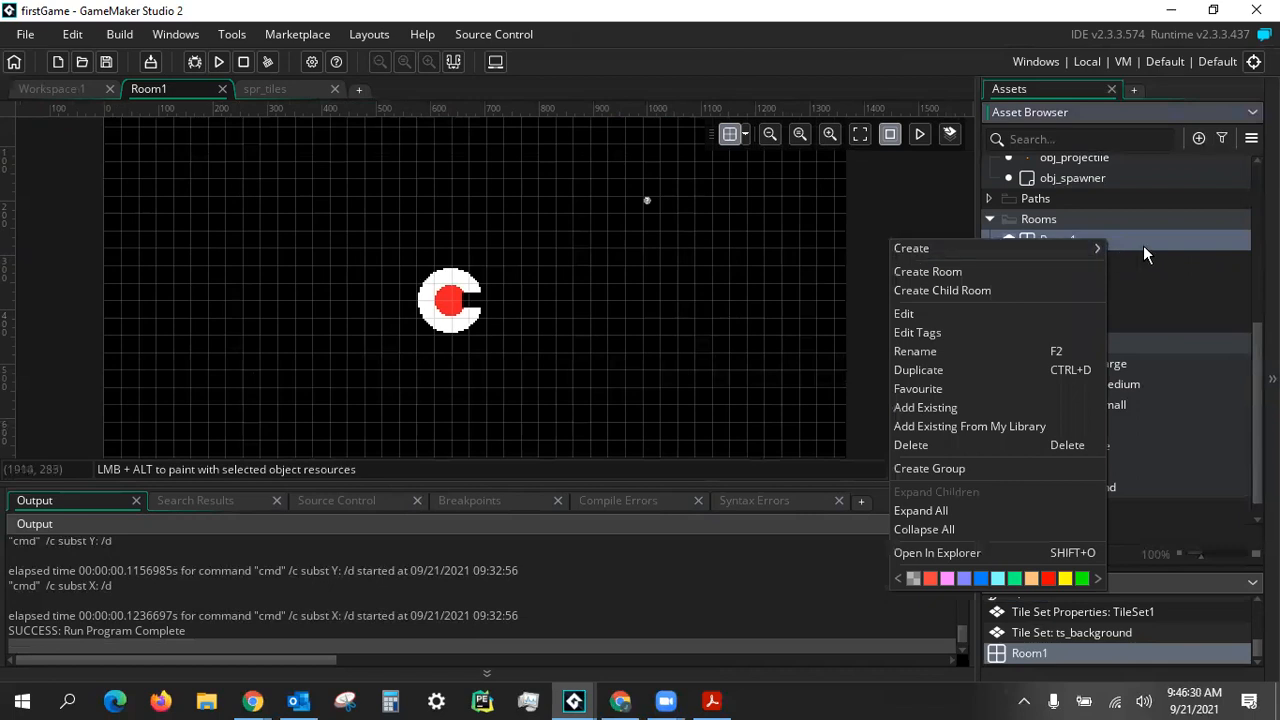
left_click(1143, 246)
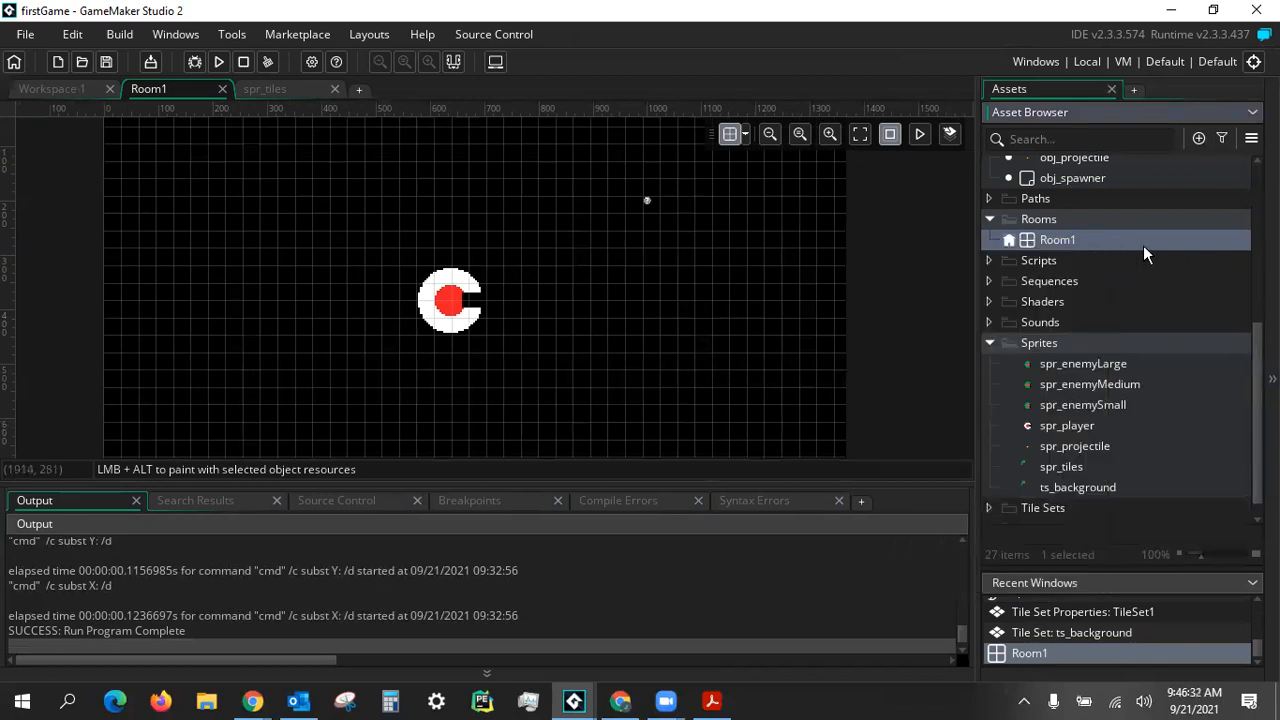